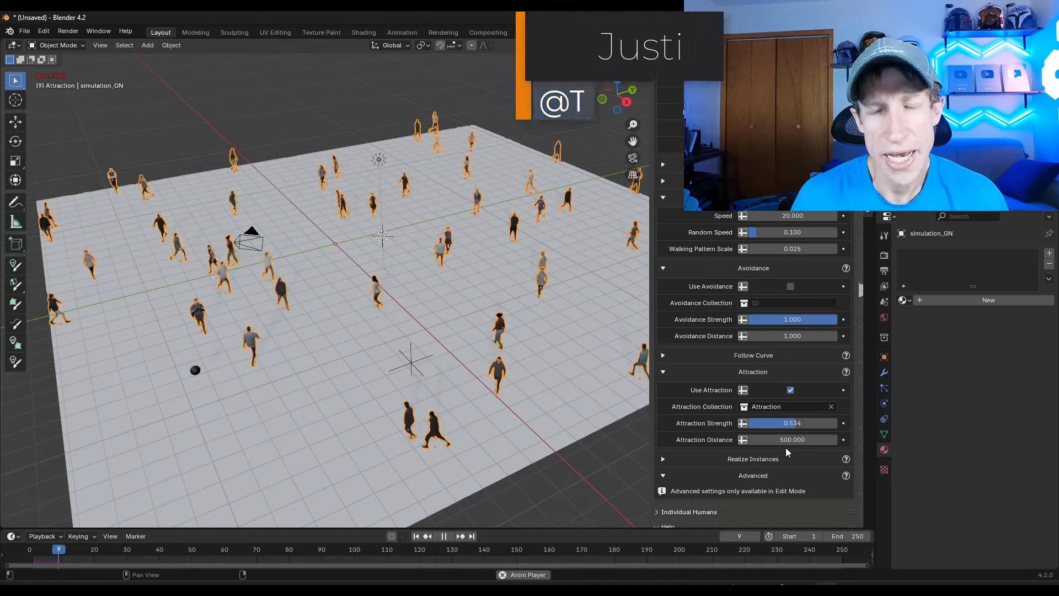
Raise the simulation crowd's attraction strength to about 0.843 and start moving the black attraction sphere within the horizontal plane
drag(783, 423, 798, 439)
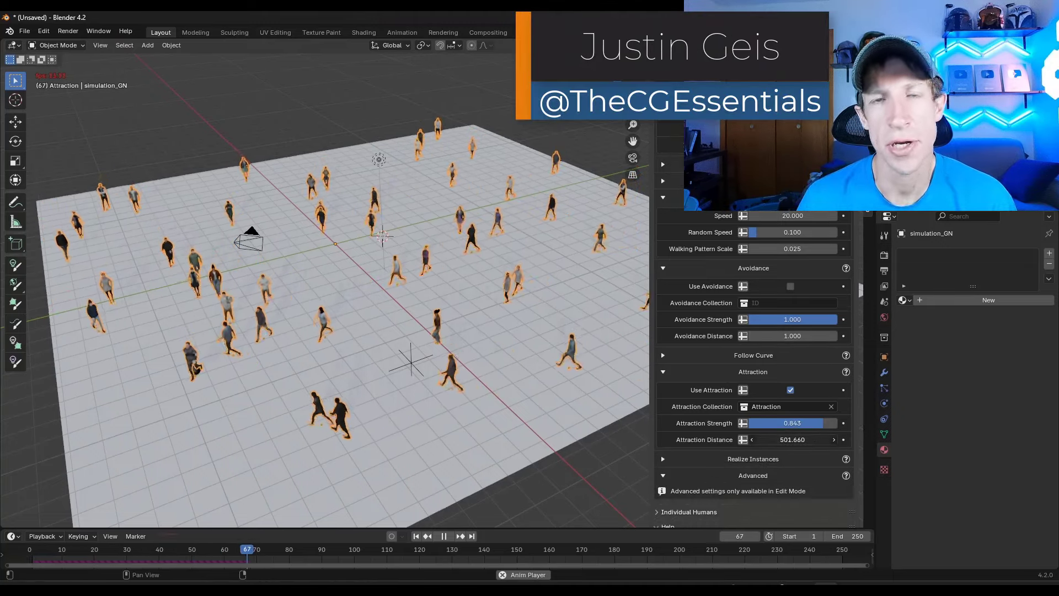
click(195, 370)
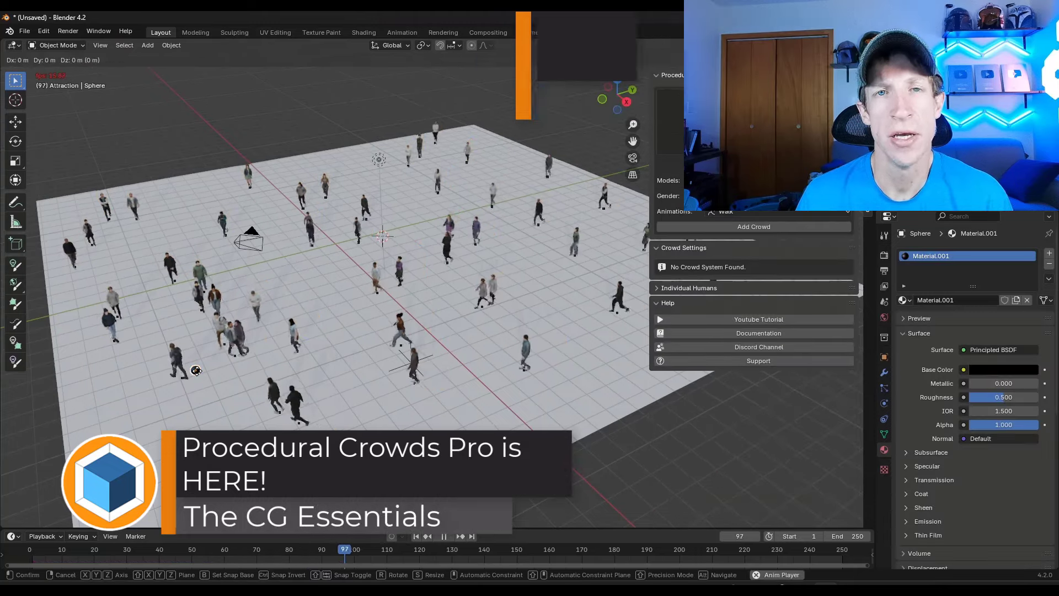
key(g)
key(shift+z)
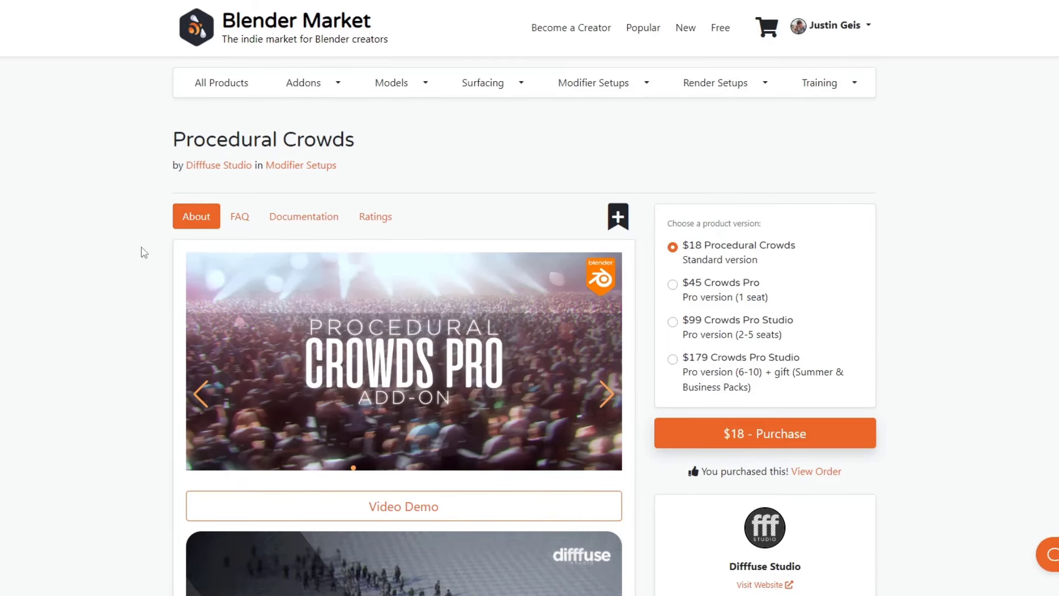
Look through the Procedural Crowds product page, including the product versions, crowd types, Teams tool and Standard vs Pro feature comparison
scroll(215, 281, down, 1)
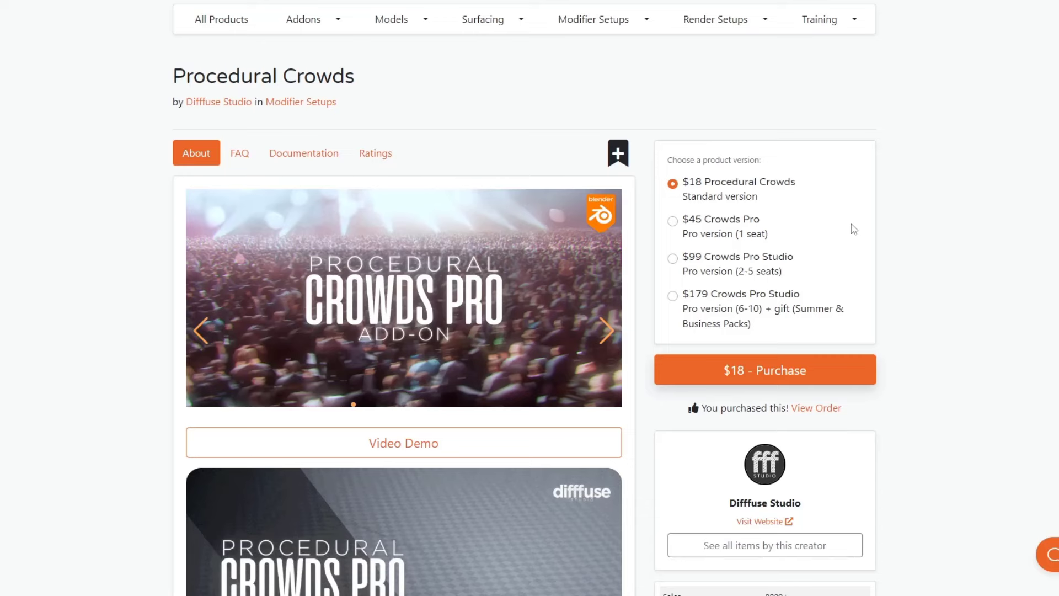
scroll(84, 326, up, 1)
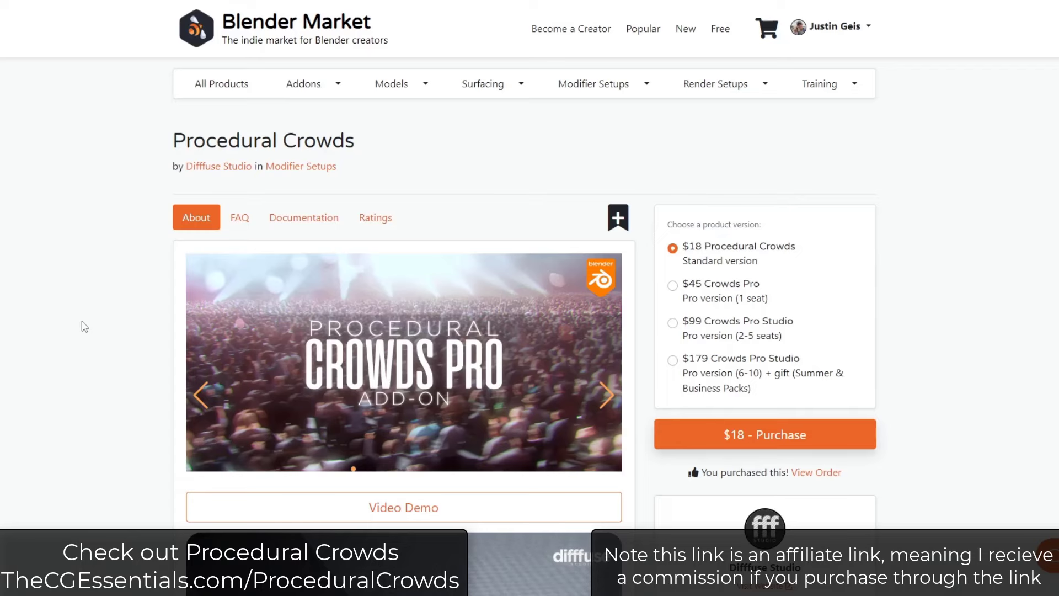
scroll(84, 326, down, 1)
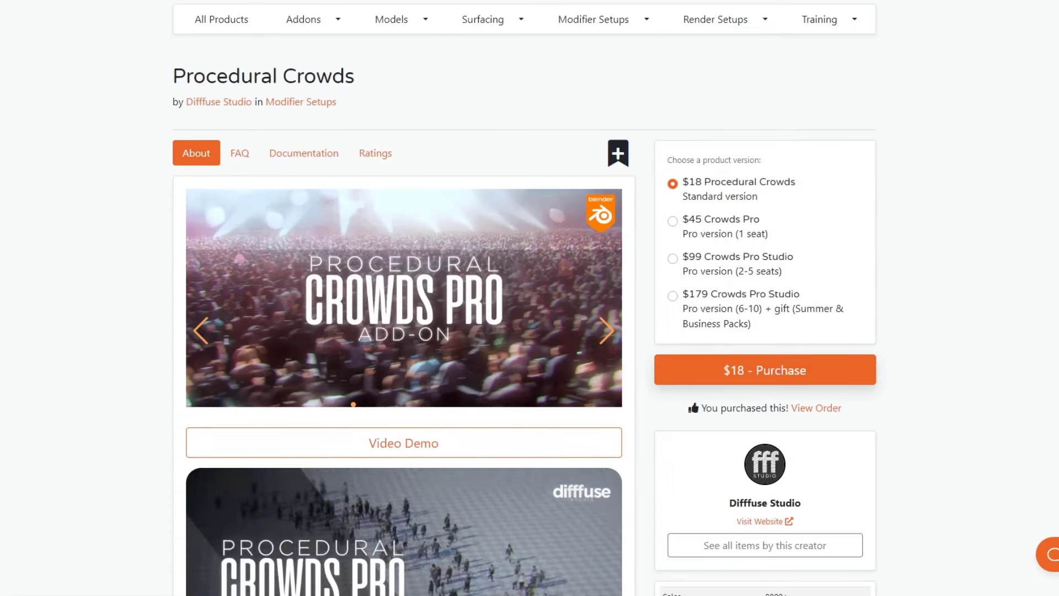
scroll(404, 298, down, 20)
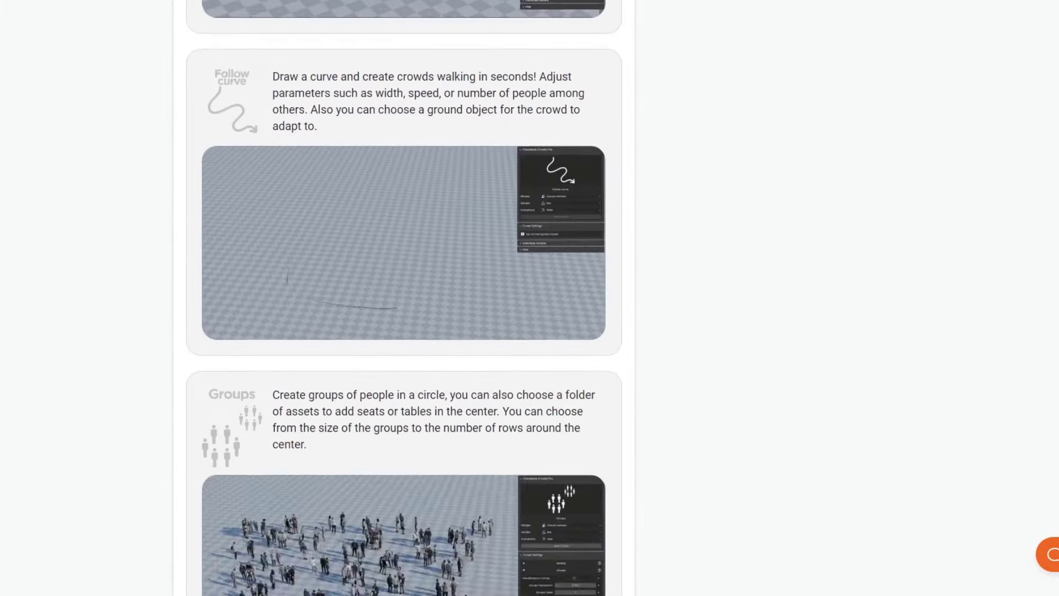
scroll(404, 298, down, 20)
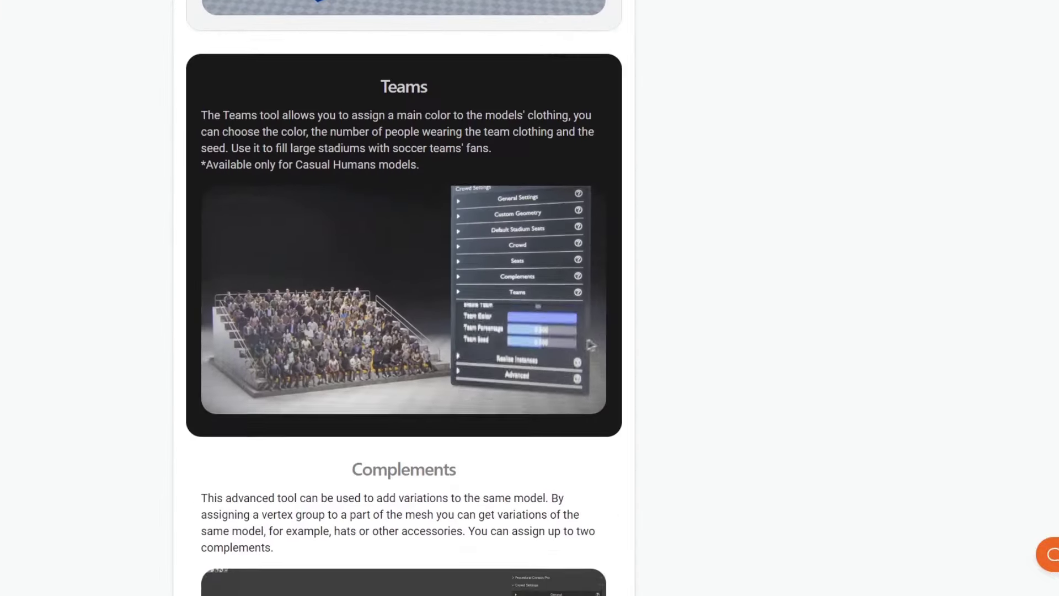
scroll(404, 298, down, 12)
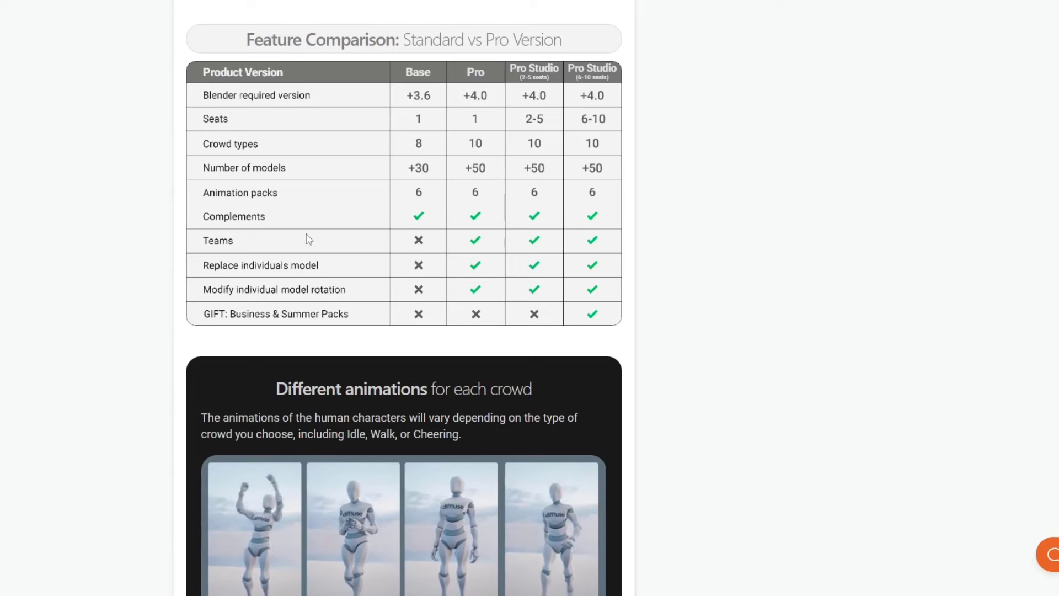
scroll(306, 220, down, 1)
scroll(320, 198, up, 1)
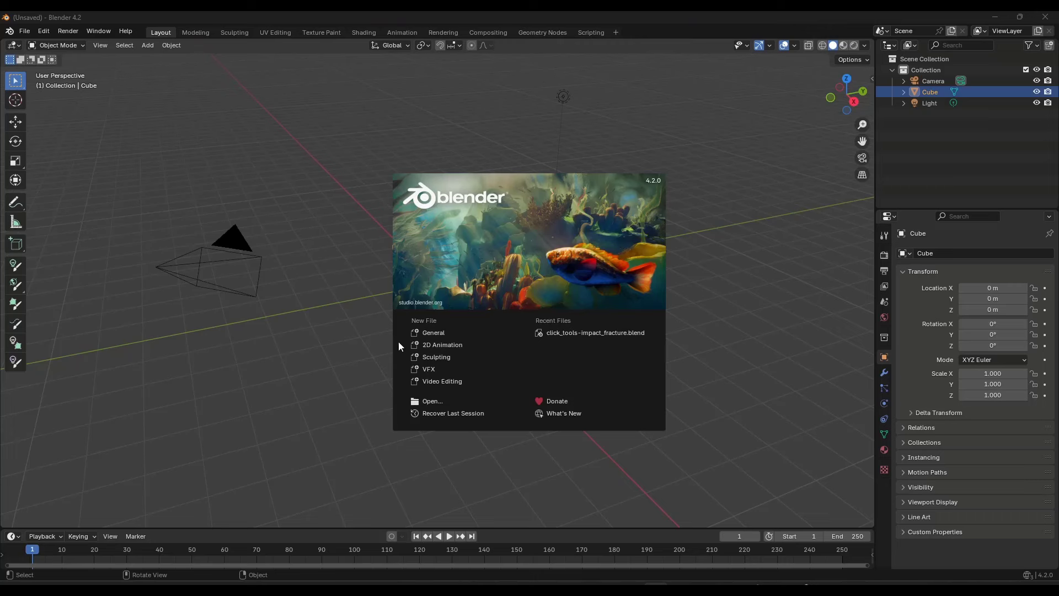
Start a new General file in Blender and delete the default cube
click(435, 333)
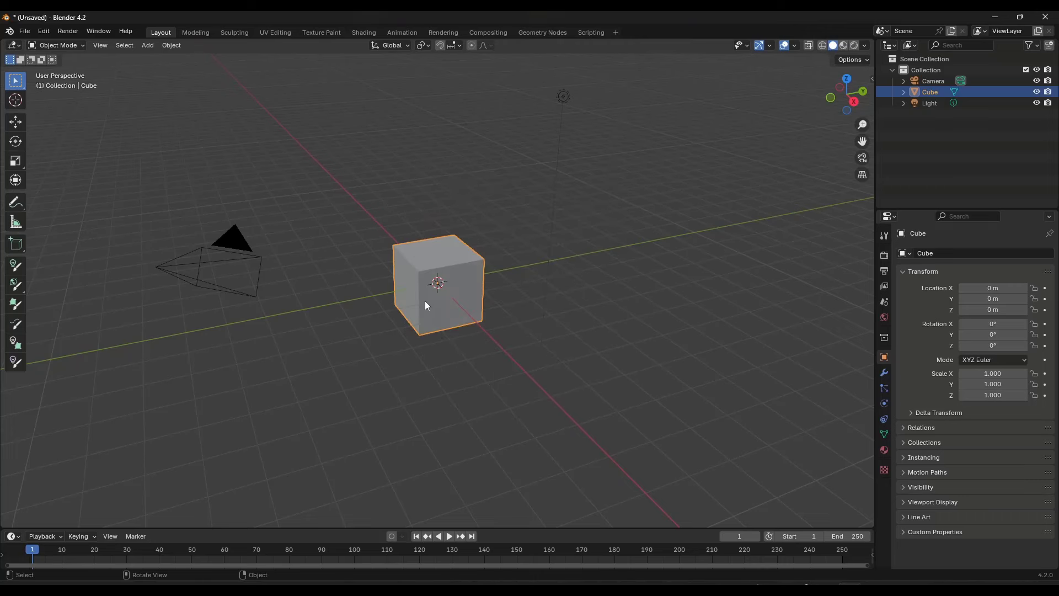
key(Delete)
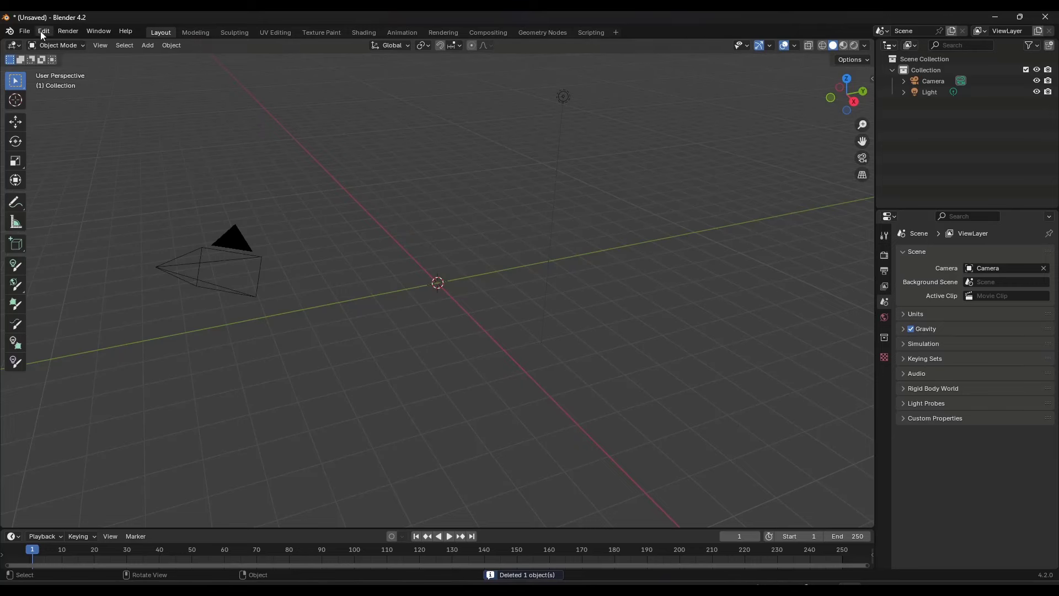
Install the add-on from the file Procedural Crowds Pro v1.0.1.zip through the add-on preferences
click(42, 31)
click(68, 183)
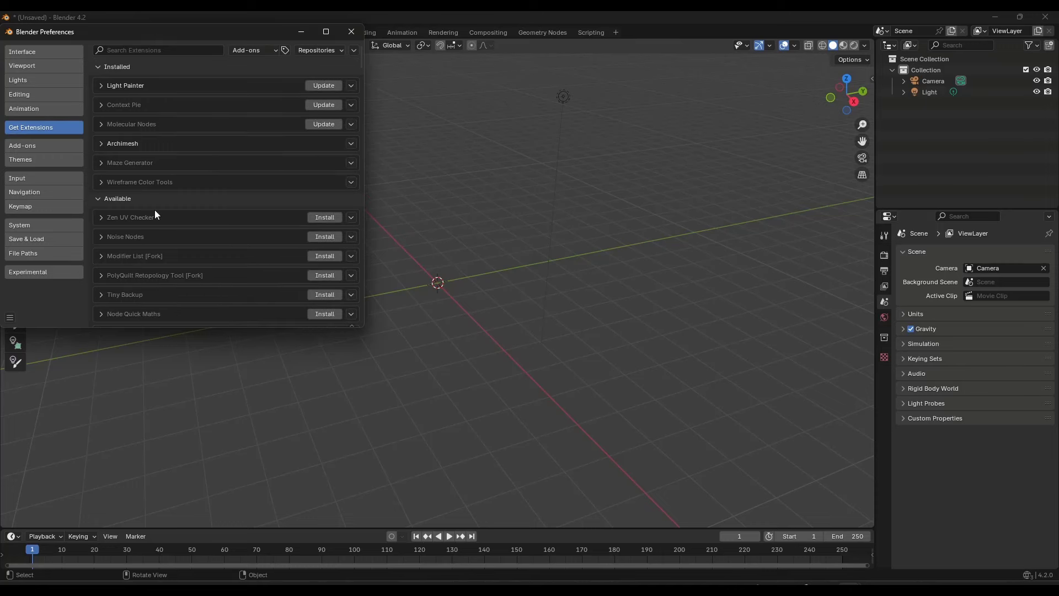
click(34, 146)
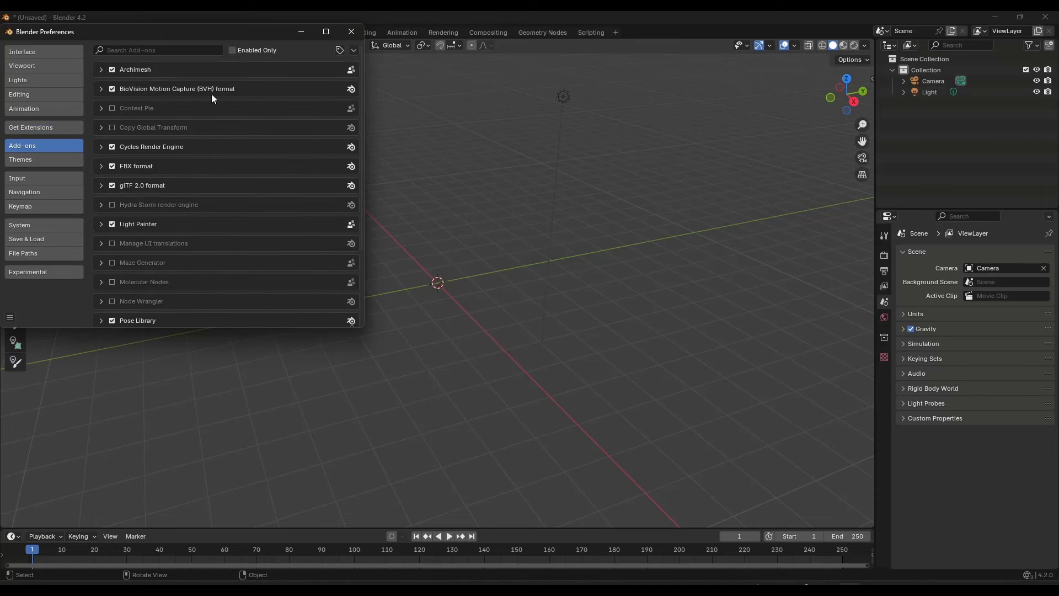
click(355, 50)
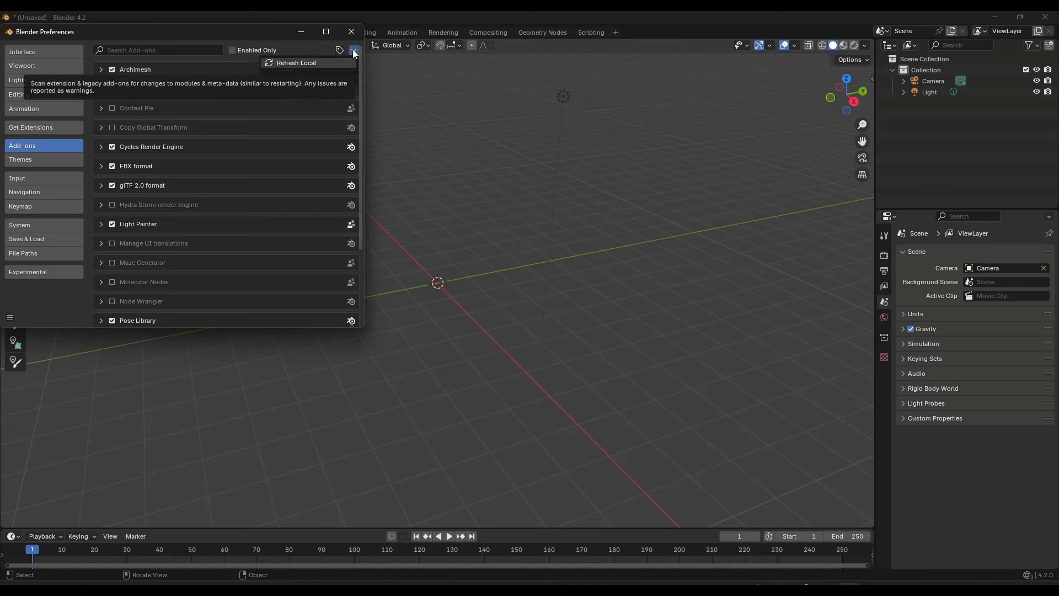
click(355, 49)
click(355, 48)
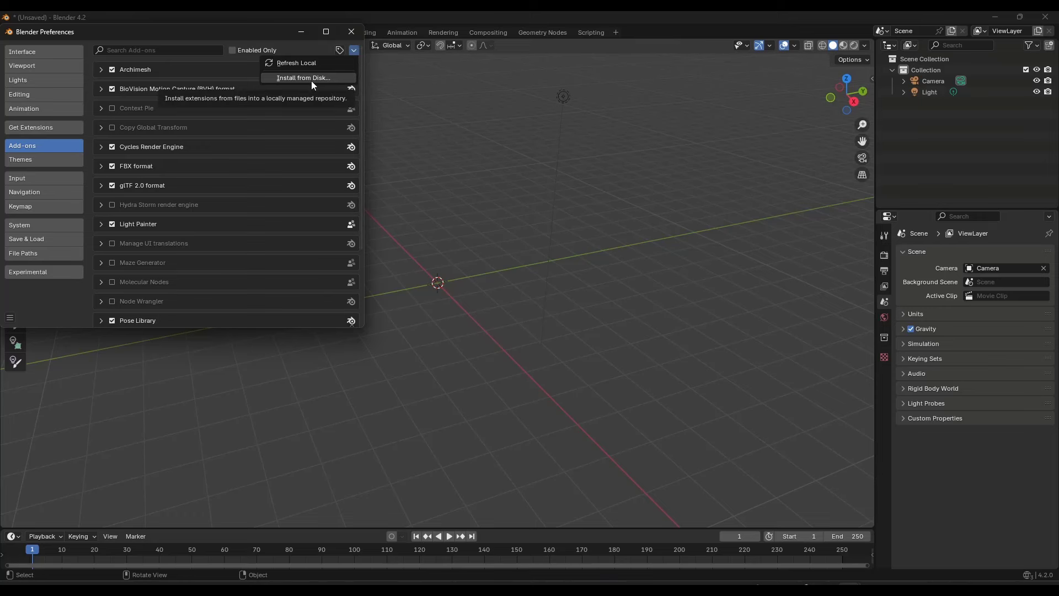
click(311, 78)
click(167, 73)
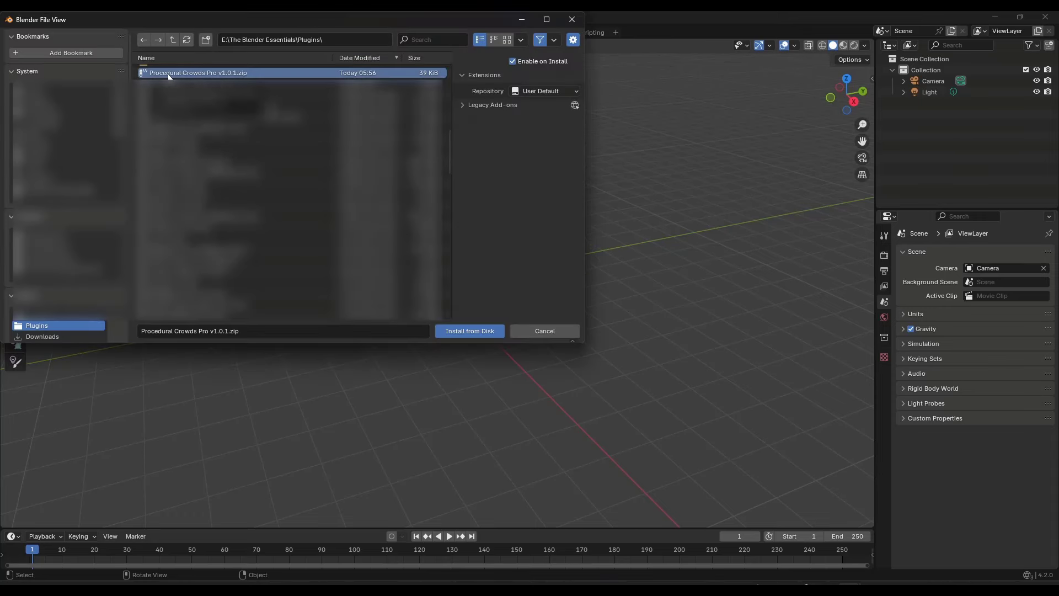
click(472, 330)
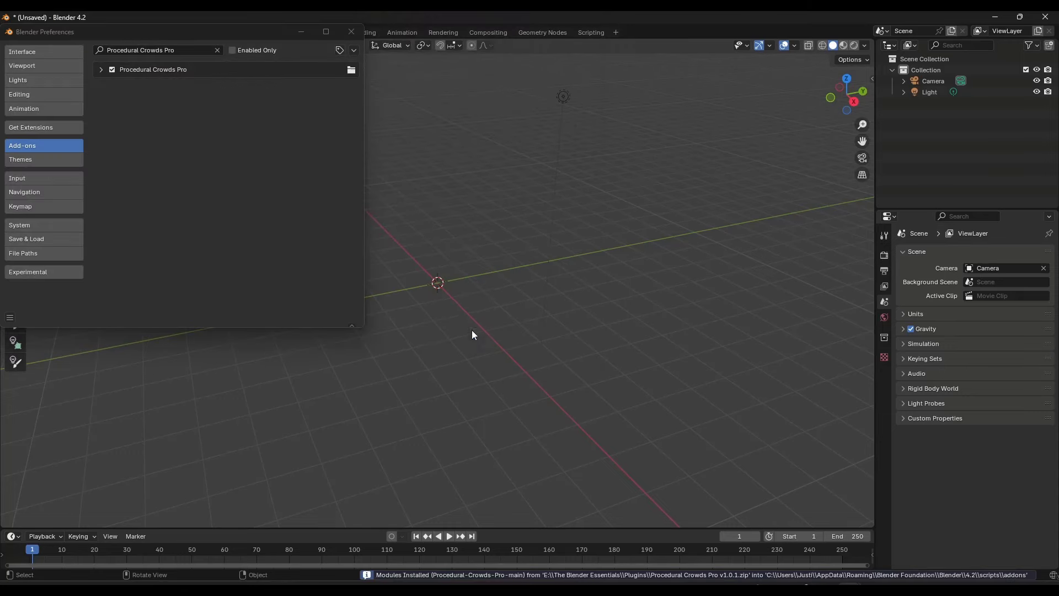
Set the Procedural Crowds Pro assets folder to the inner Procedural_CrowdsPro_Assets_v1.0.0 folder and close the preferences
click(101, 68)
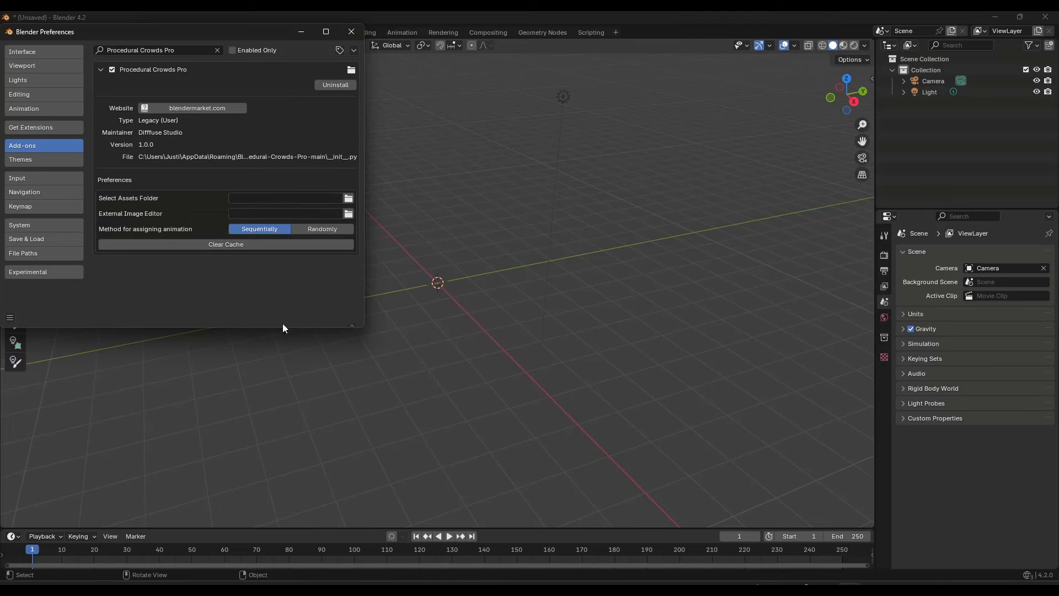
click(349, 199)
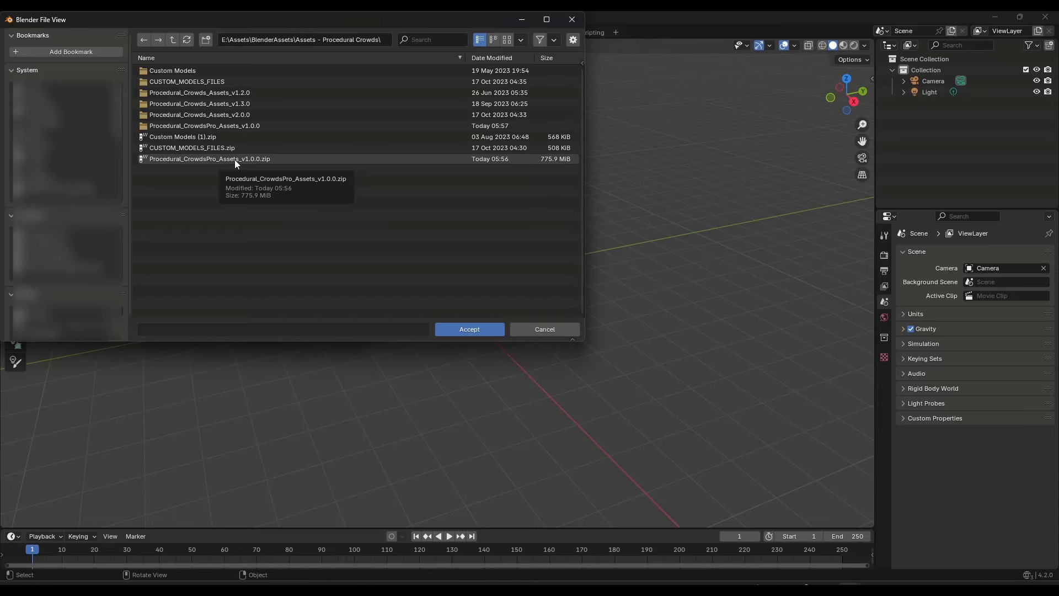
double_click(233, 125)
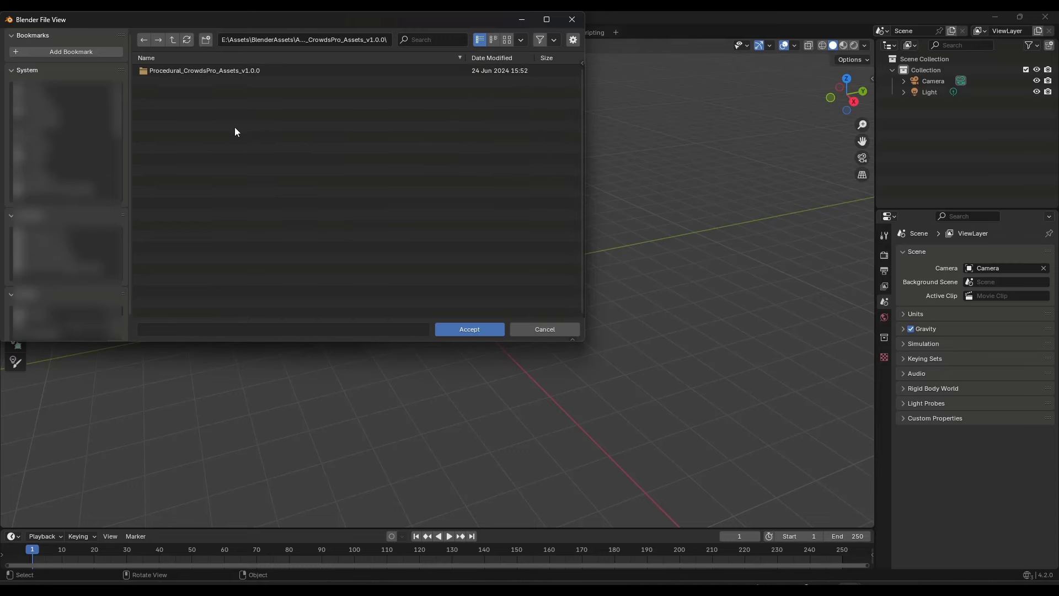
double_click(210, 70)
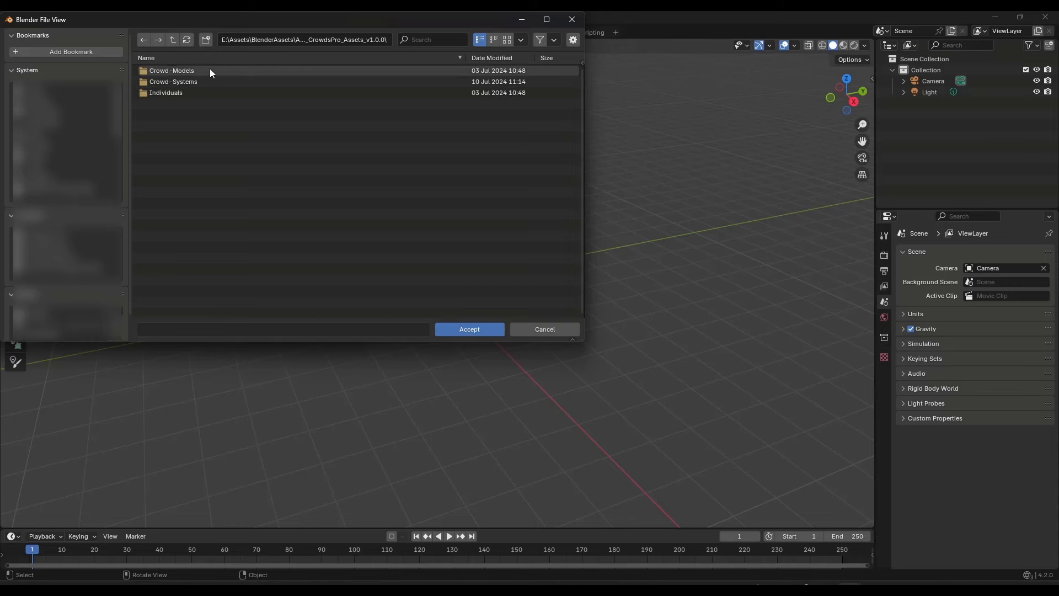
click(468, 330)
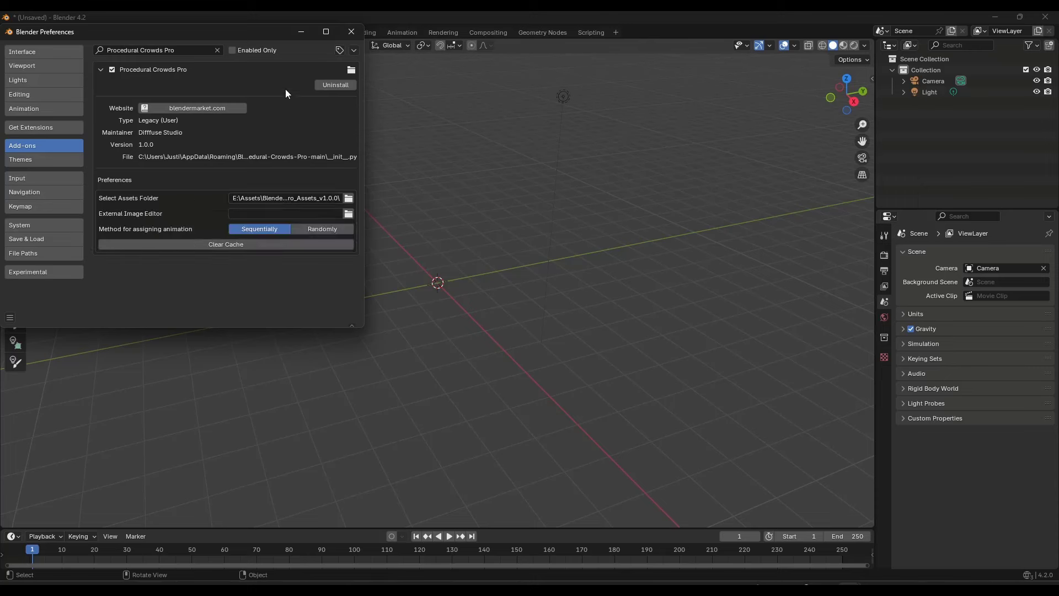
click(351, 31)
Show the Crowds Pro controls in the 3D viewport and choose Audience as the crowd type
key(n)
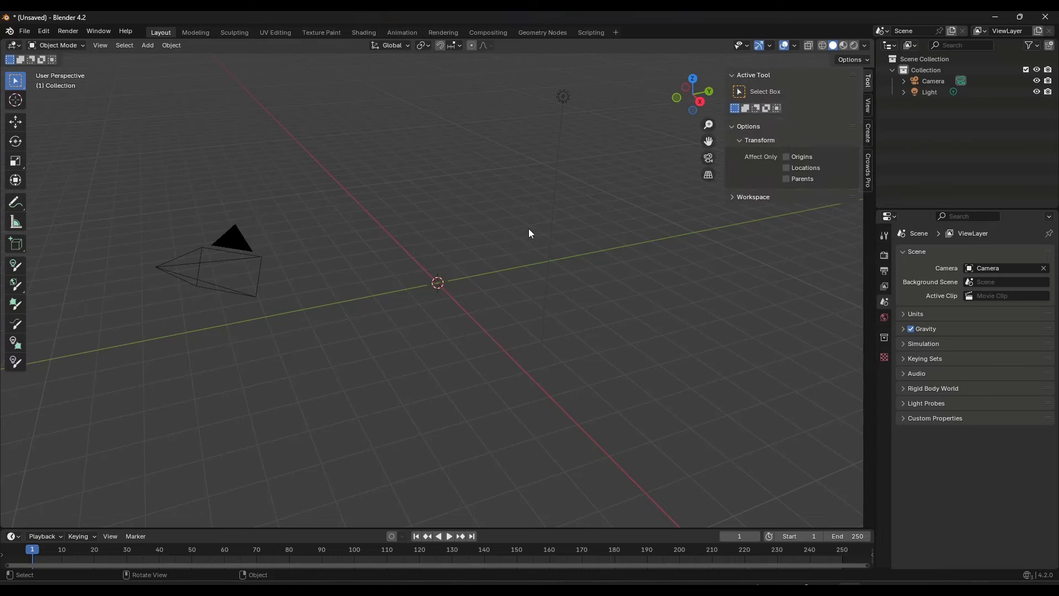
click(867, 173)
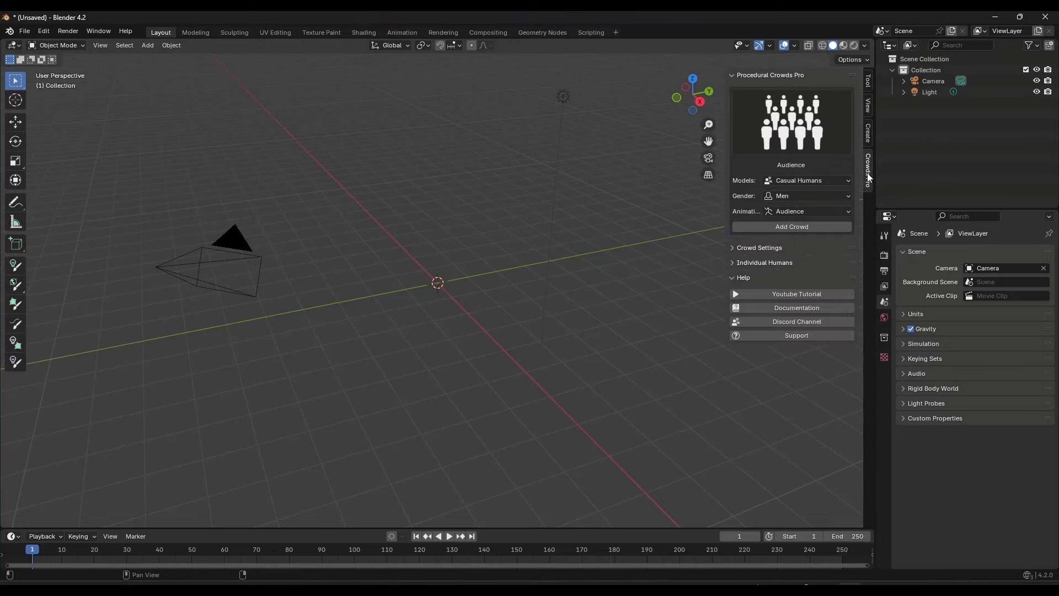
click(819, 141)
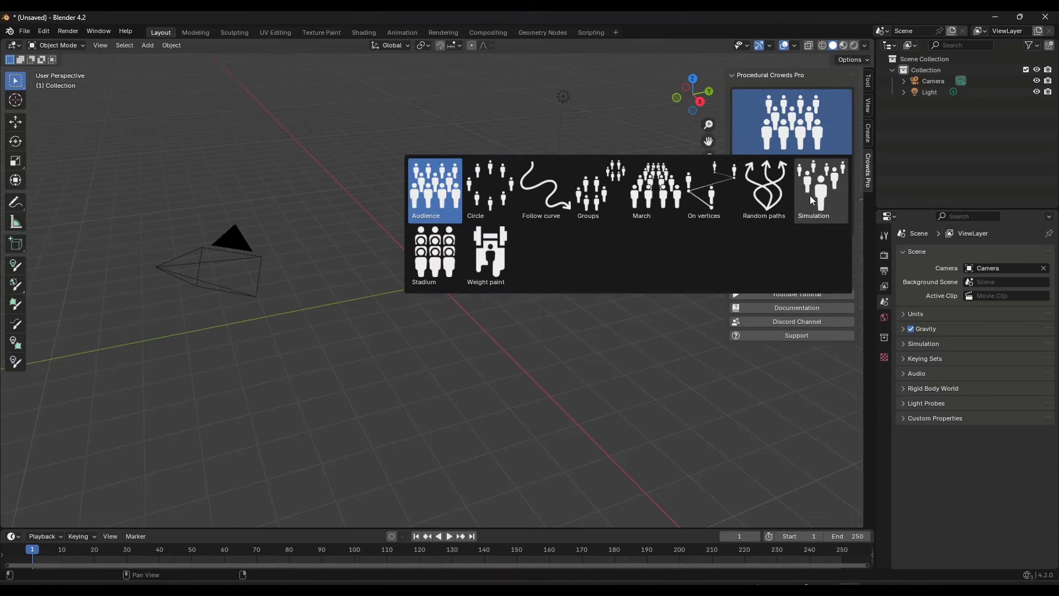
click(433, 192)
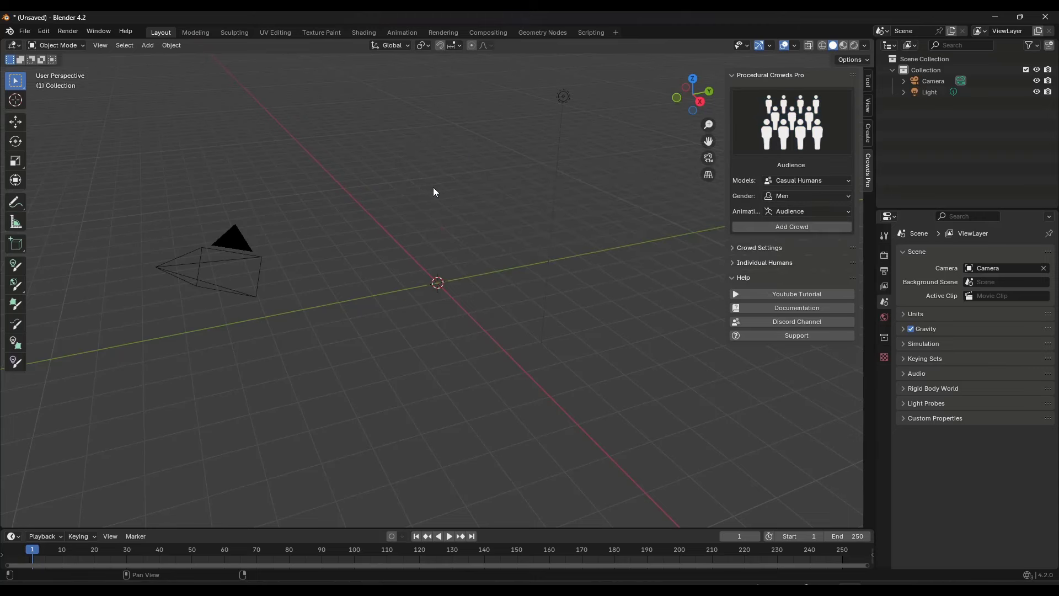
Add the Casual Humans crowd with gender set to Mix and animation set to Audience
click(803, 196)
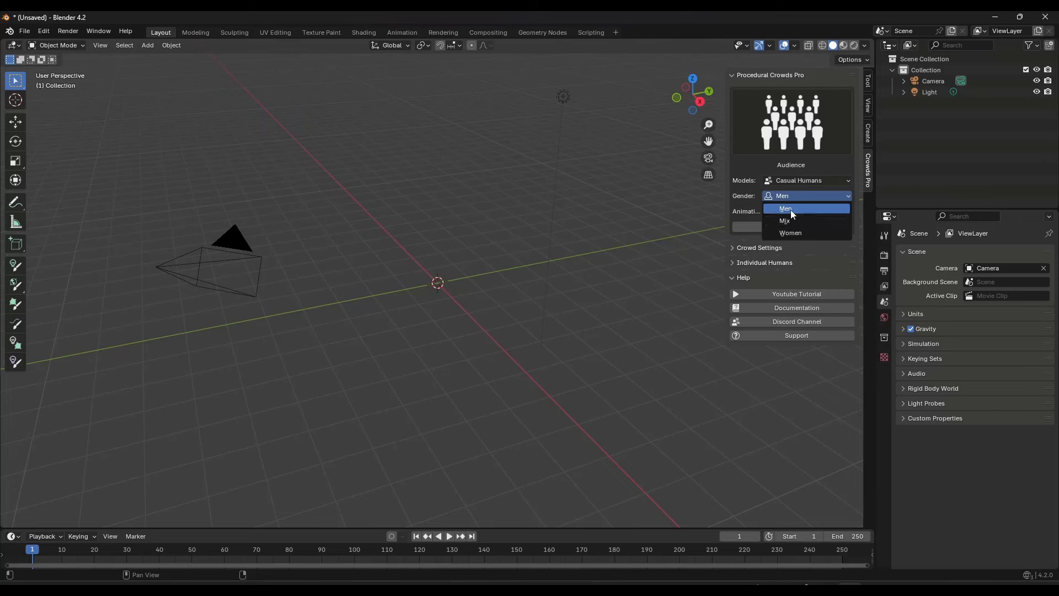
click(790, 209)
click(791, 212)
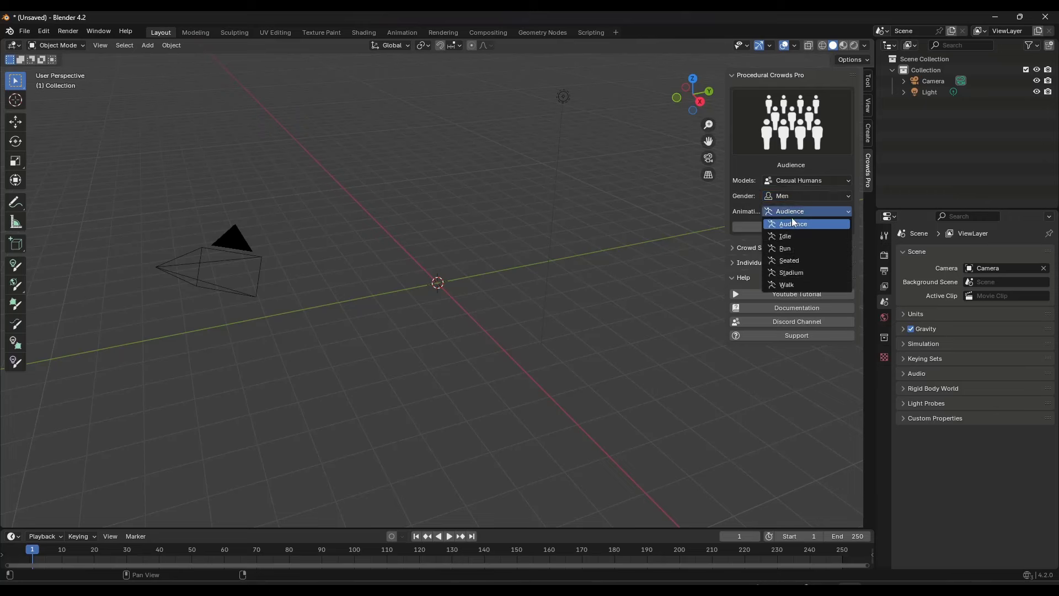
click(792, 218)
click(787, 197)
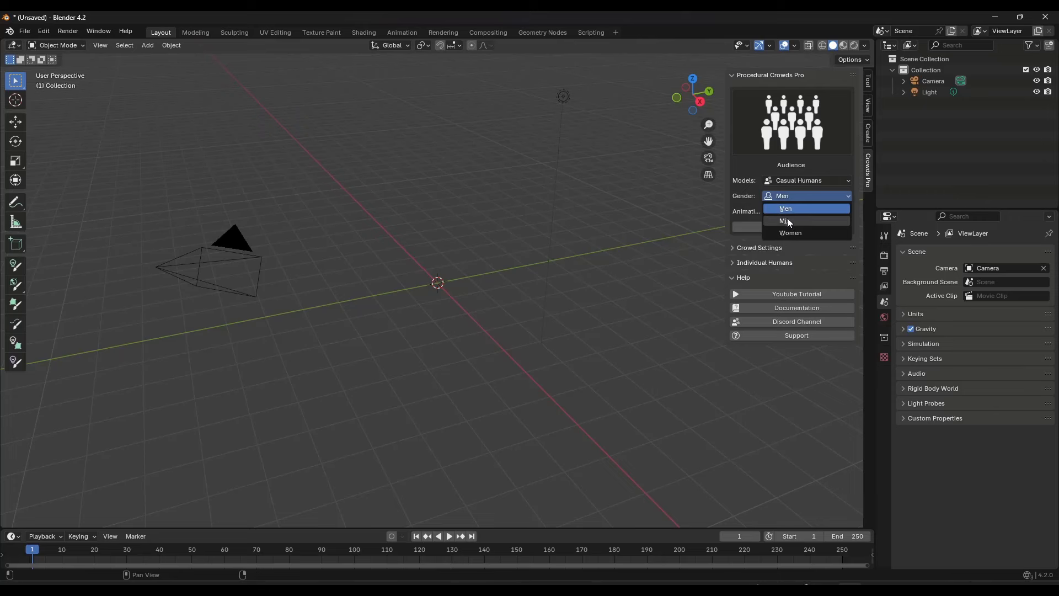
click(786, 217)
click(789, 226)
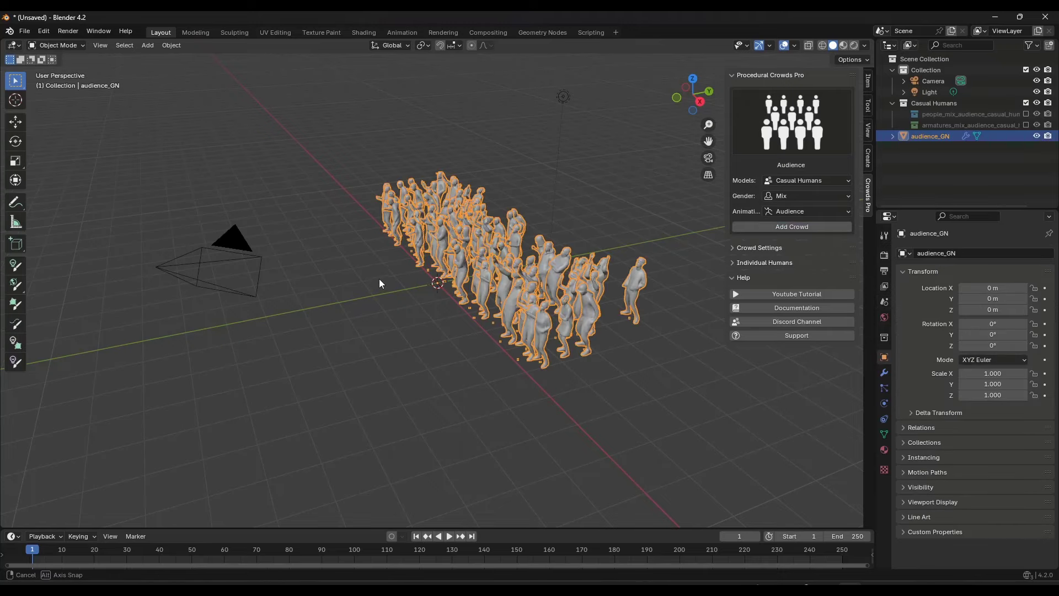
Display the audience crowd up close in Material Preview shading and play its animation
middle_drag(381, 281, 422, 266)
scroll(598, 270, up, 3)
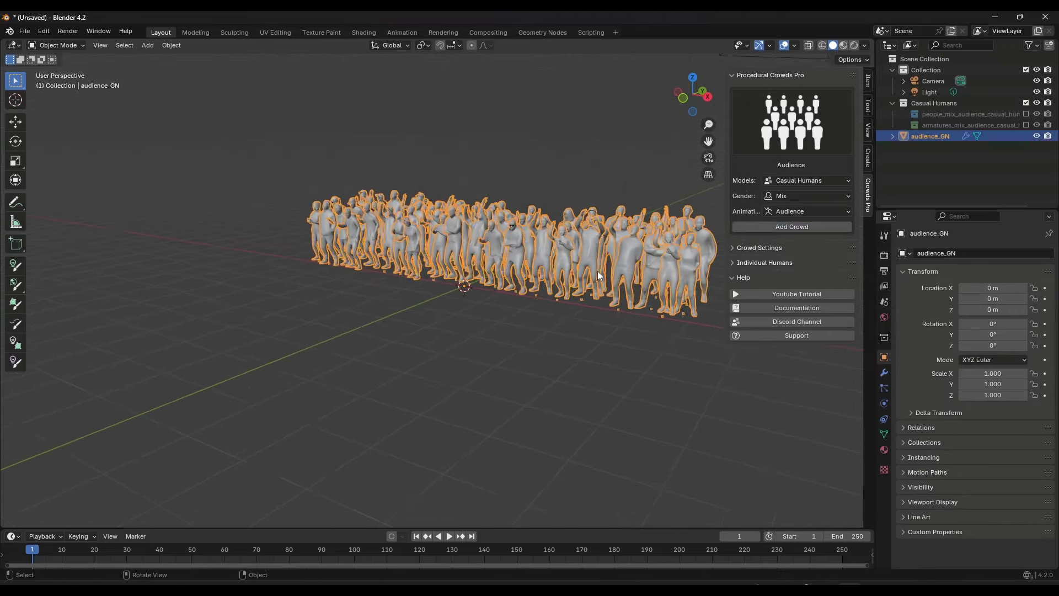
key(z)
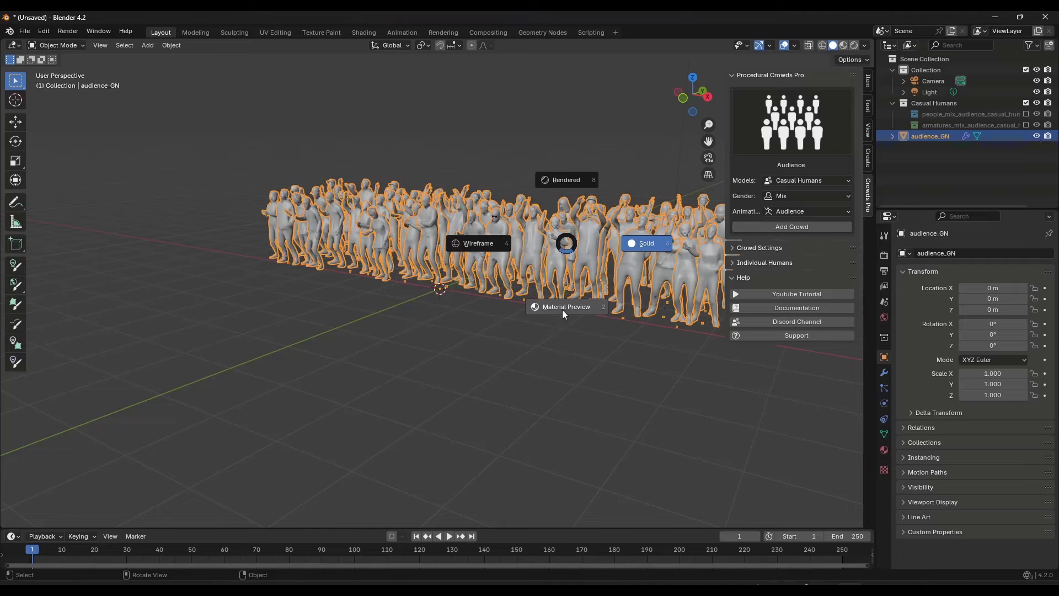
click(563, 309)
scroll(614, 273, up, 3)
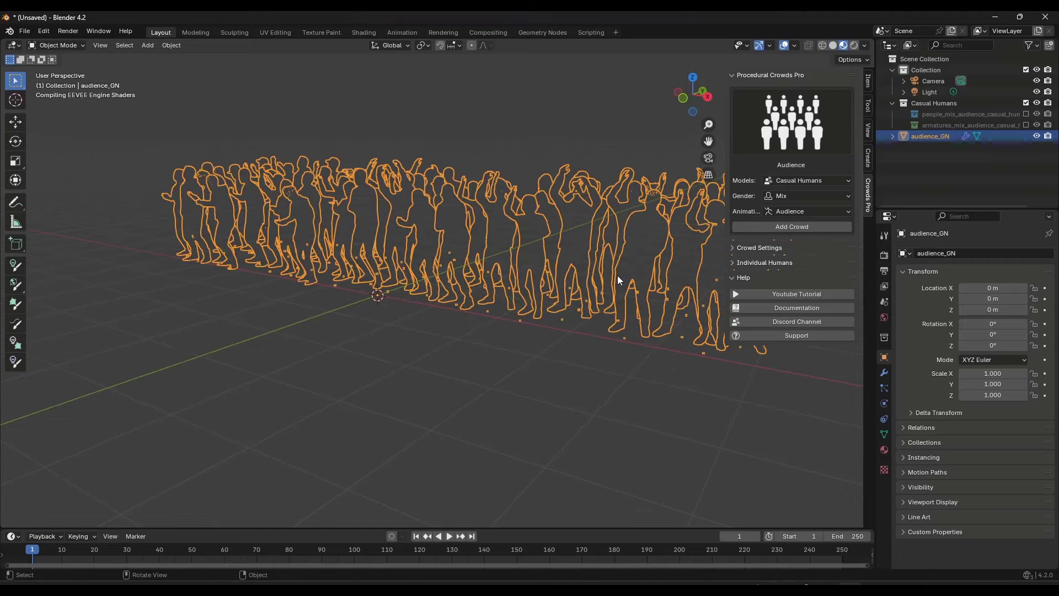
key(space)
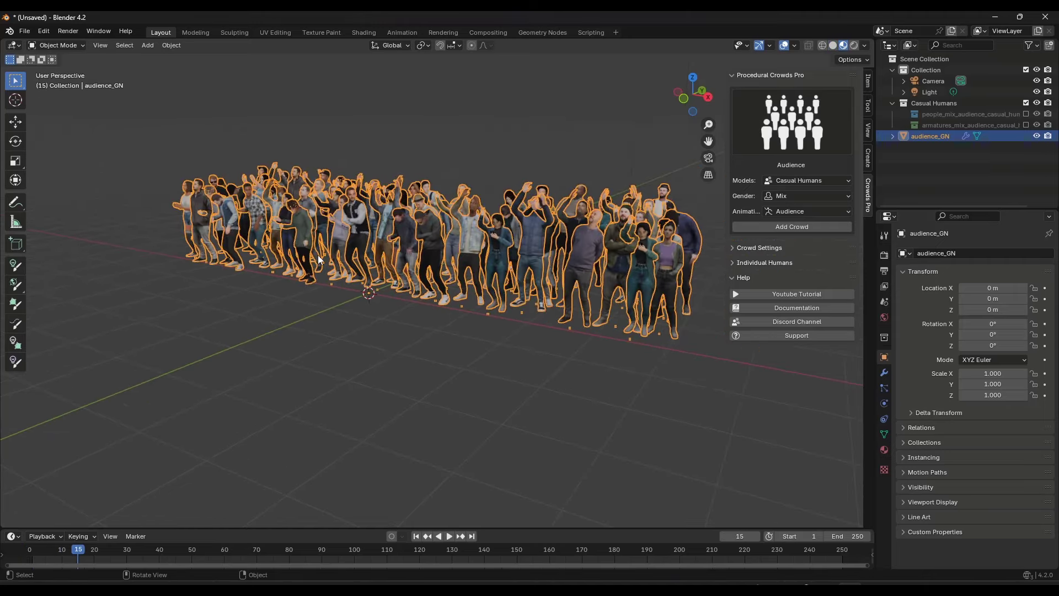
Expand the crowd settings, check the General options, and show the Crowd options in a wider sidebar
middle_drag(318, 255, 397, 264)
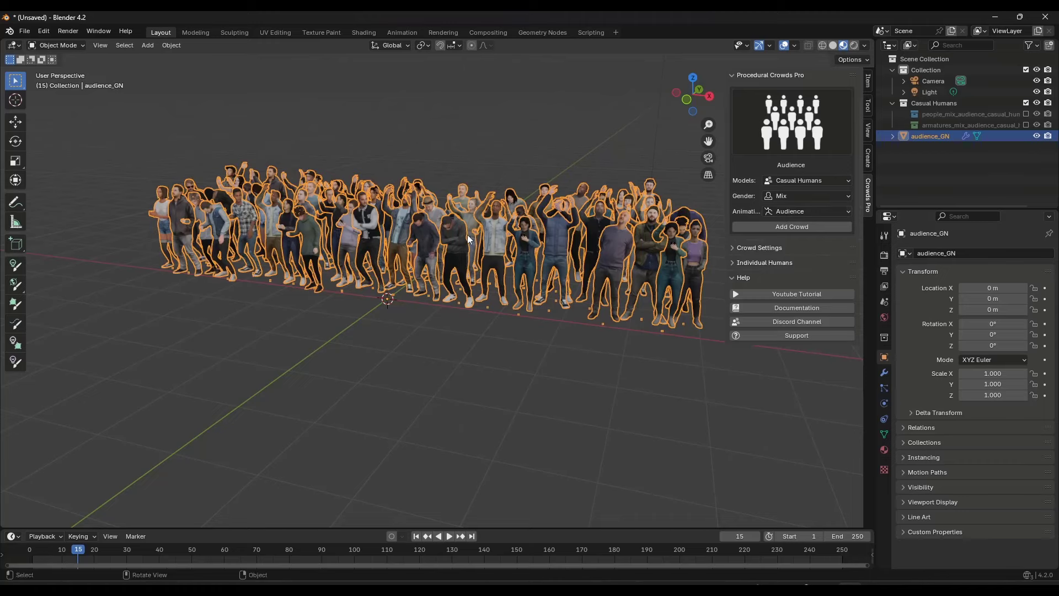
middle_drag(468, 234, 521, 243)
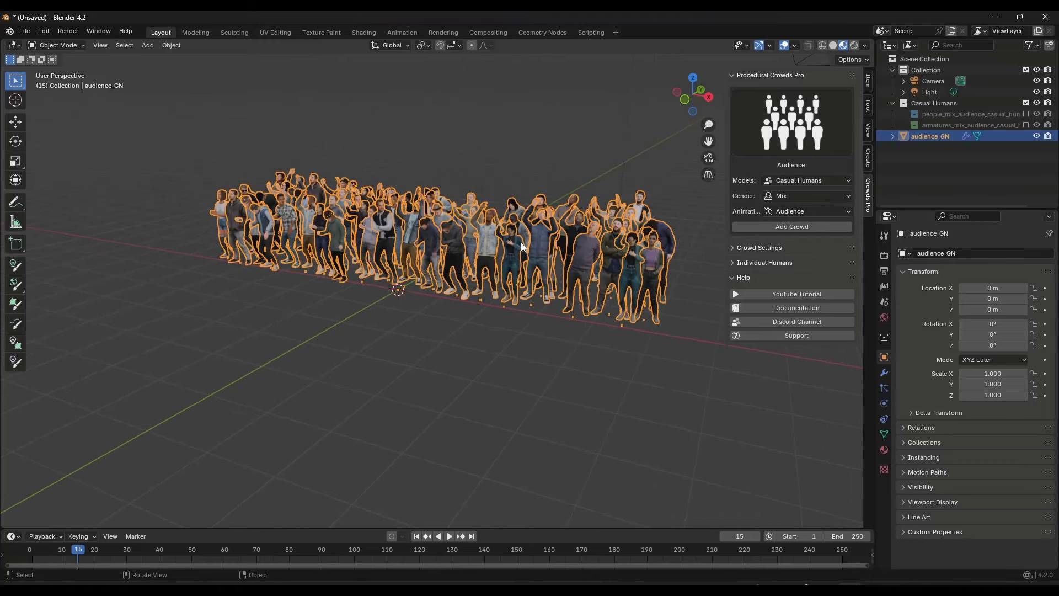
click(734, 249)
click(740, 267)
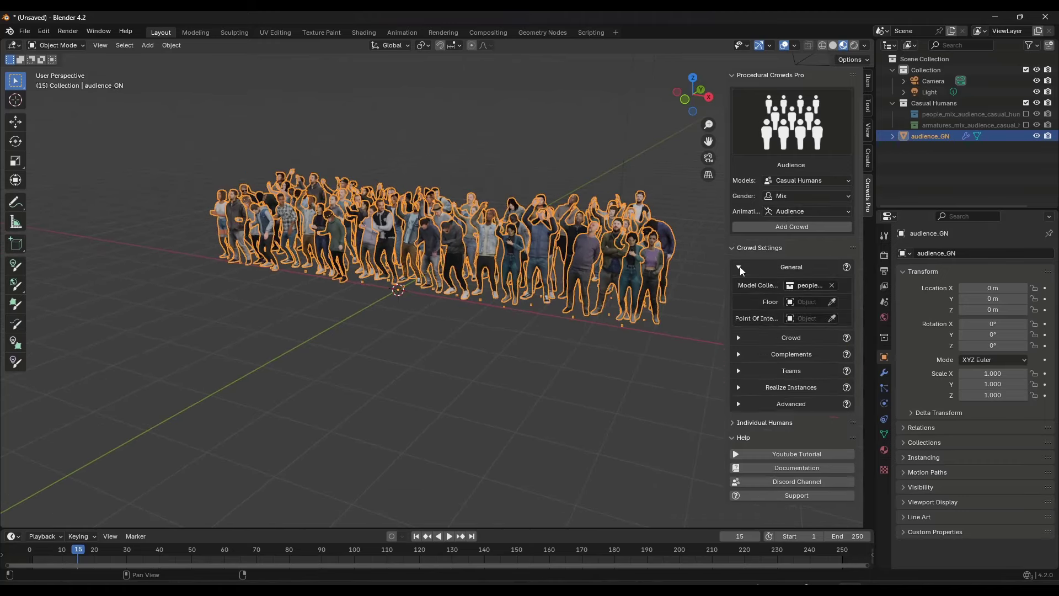
click(739, 267)
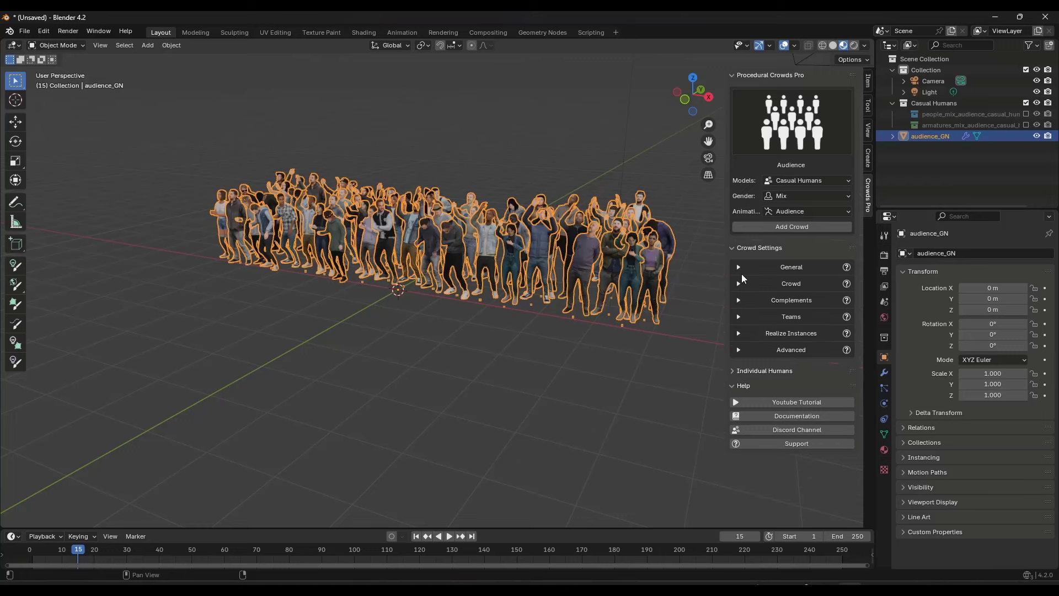
click(739, 280)
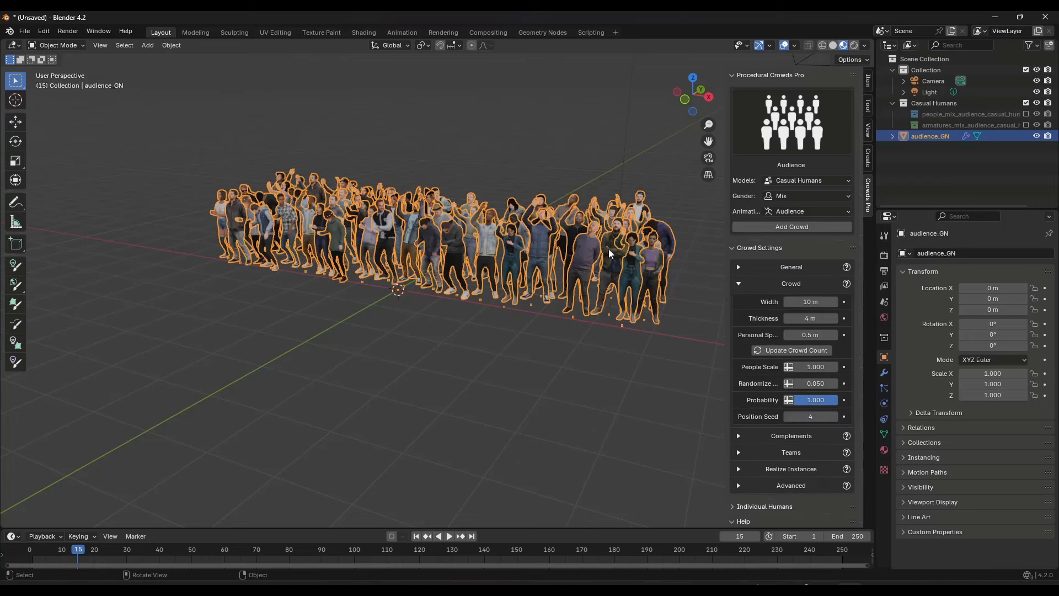
drag(729, 283, 693, 286)
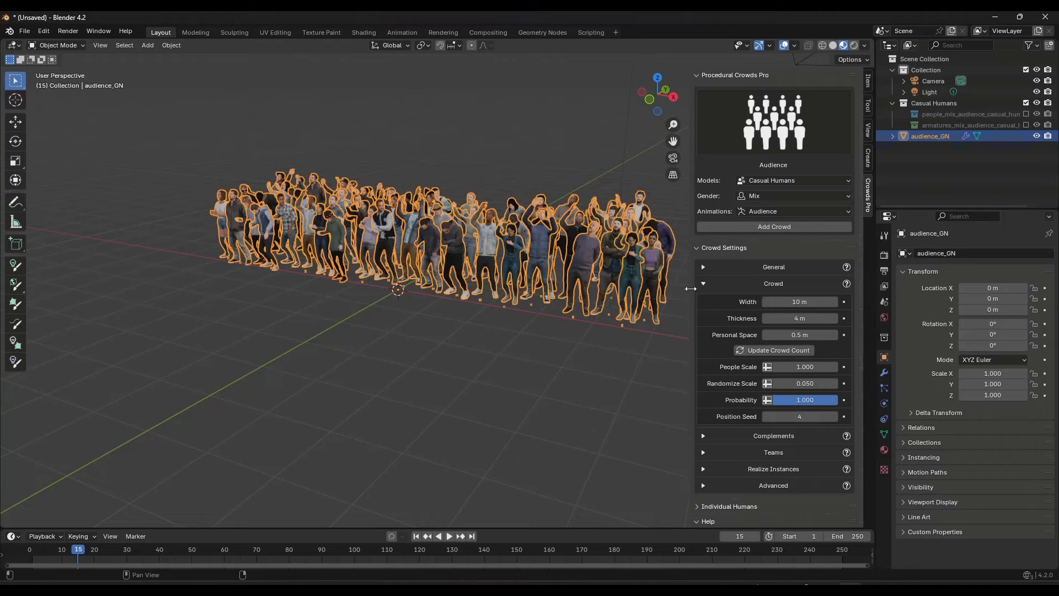
Set the crowd to 10.7 m width, 8.54 m thickness, 0.29 m personal space, 0.980 people scale, 0.815 probability and position seed 2
drag(828, 301, 860, 318)
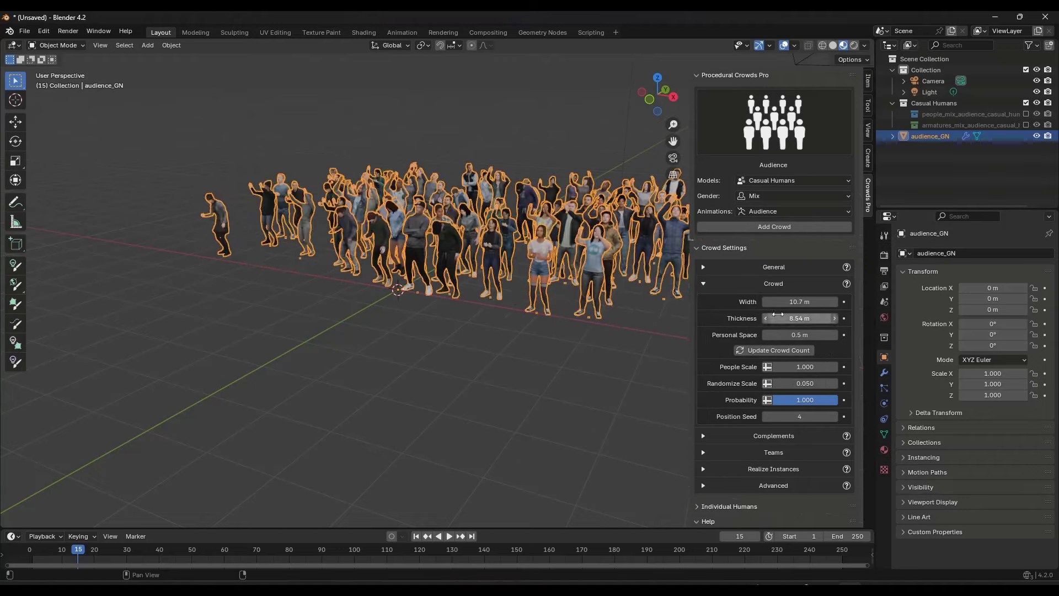
drag(802, 335, 811, 366)
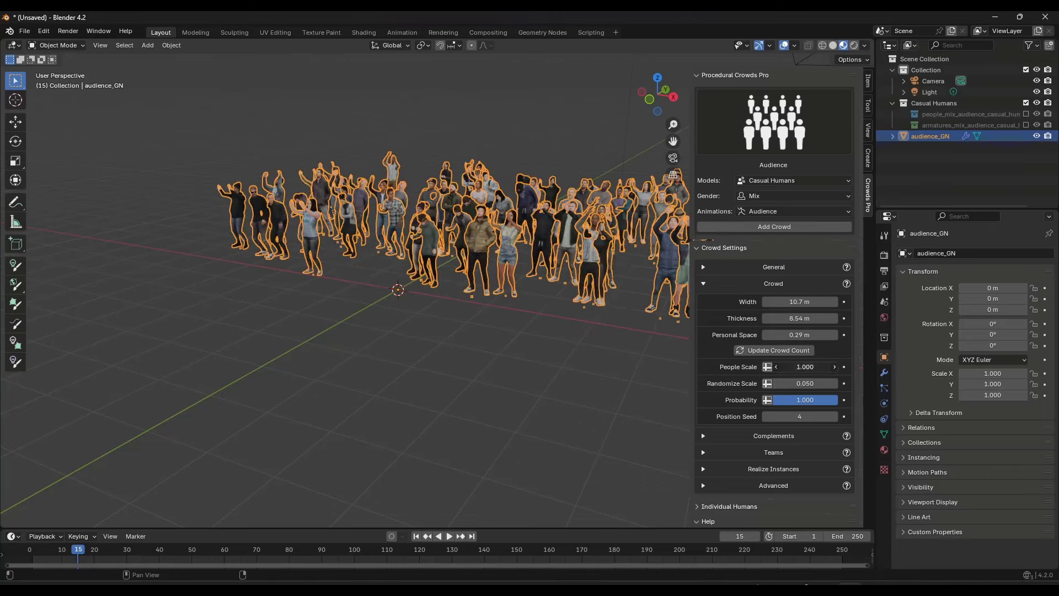
drag(806, 371, 797, 413)
Play the crowd animation briefly and examine the adjusted audience up close
middle_drag(329, 167, 382, 191)
key(space)
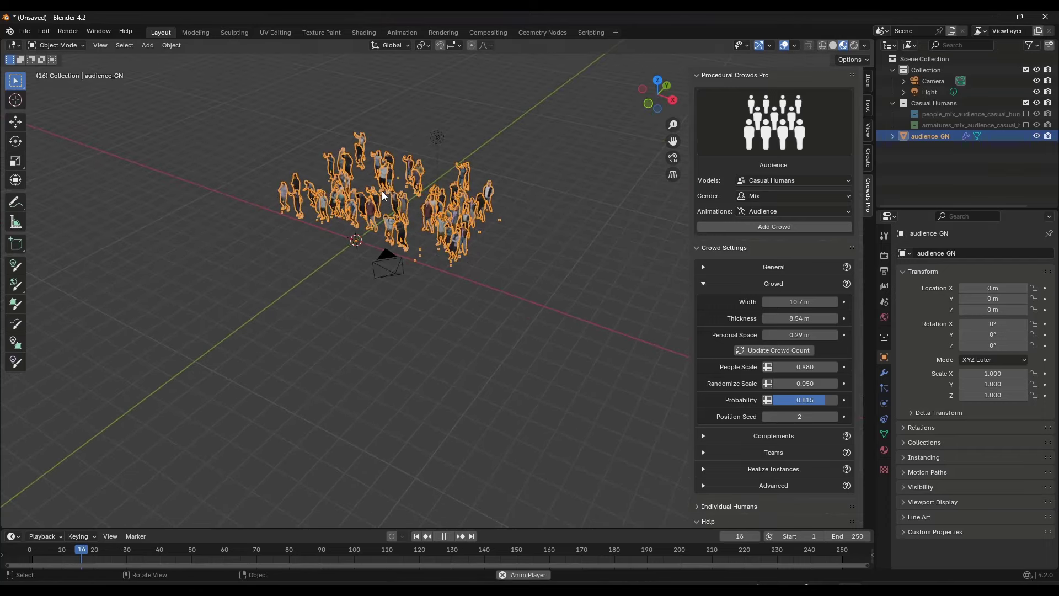
key(space)
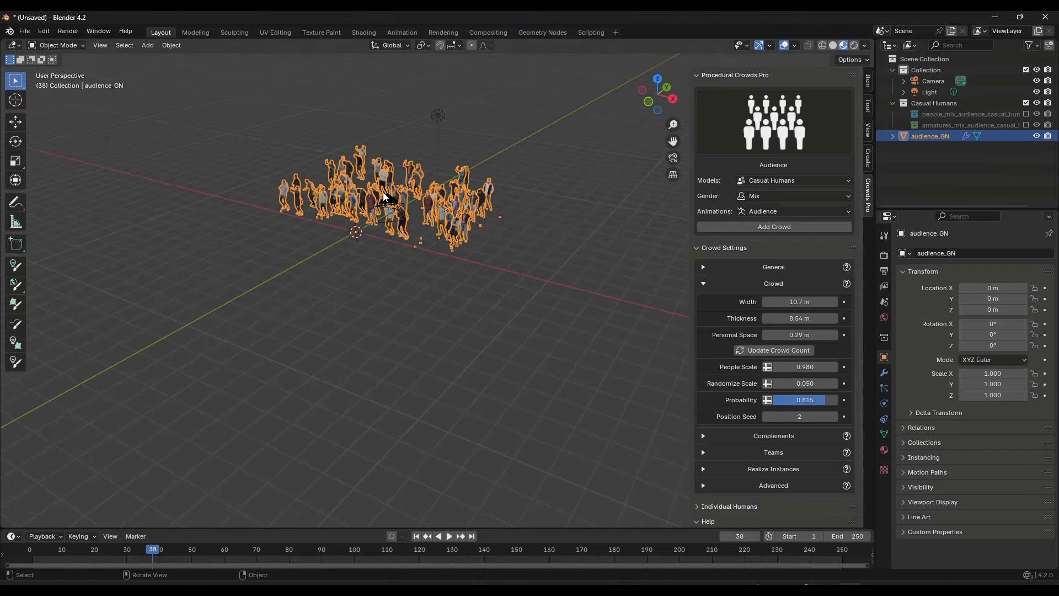
scroll(380, 187, up, 4)
mouse_move(380, 186)
middle_down()
mouse_move(386, 171)
mouse_move(375, 202)
middle_up()
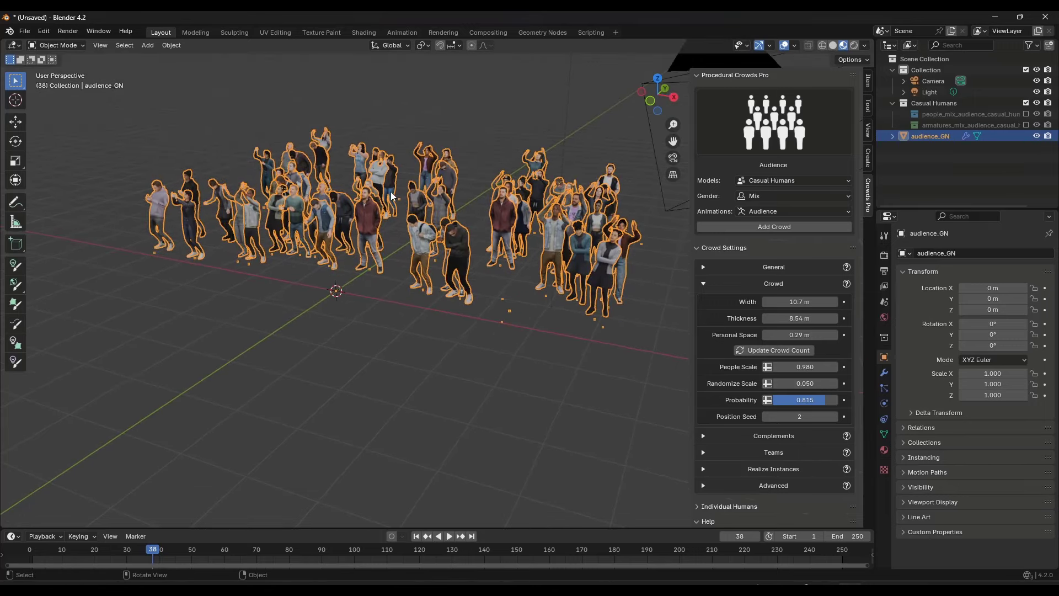
middle_drag(385, 194, 415, 188)
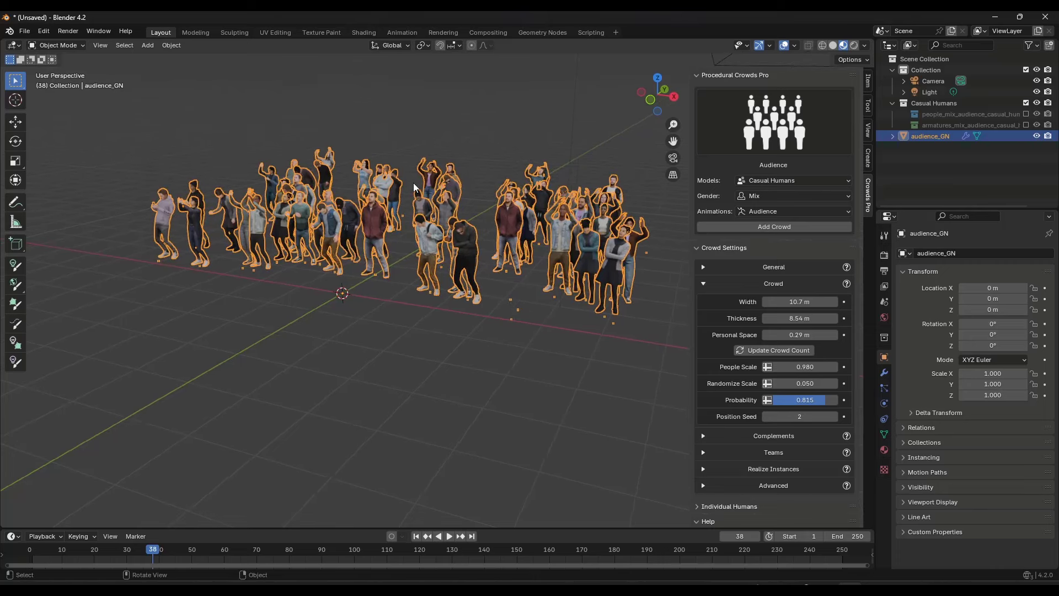
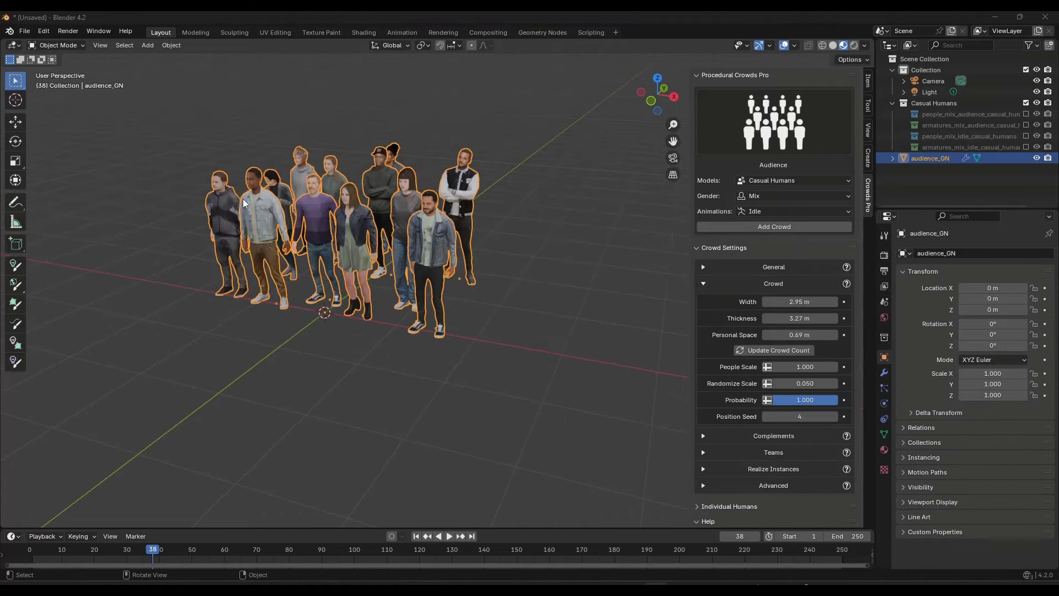
Set the idle crowd's width to 7.31 m and thickness to 4.94 m and update the crowd count
middle_drag(331, 193, 554, 253)
middle_drag(309, 237, 359, 253)
drag(799, 302, 910, 302)
drag(800, 318, 832, 318)
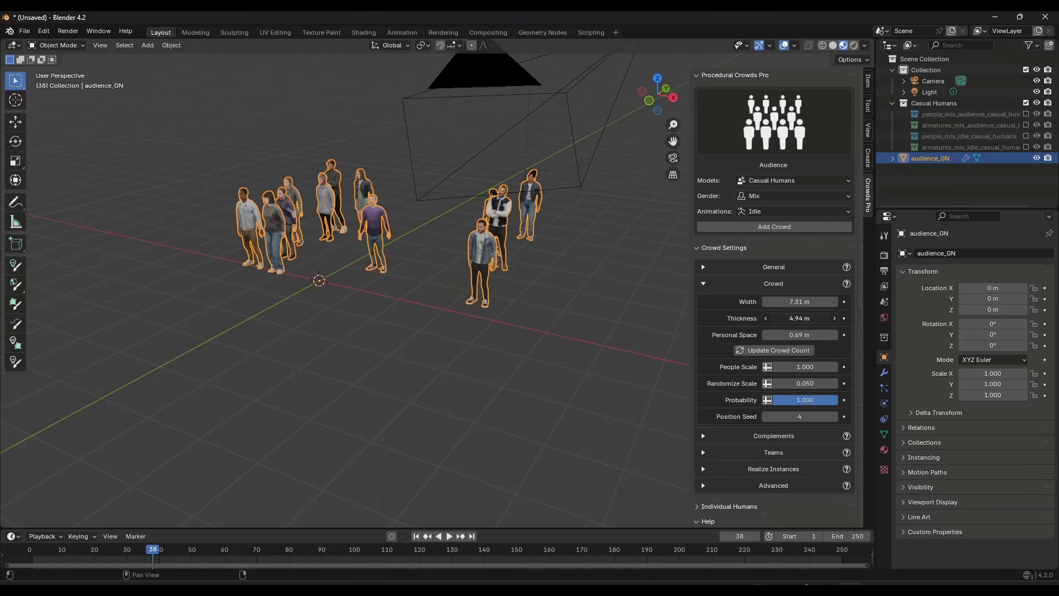
click(777, 354)
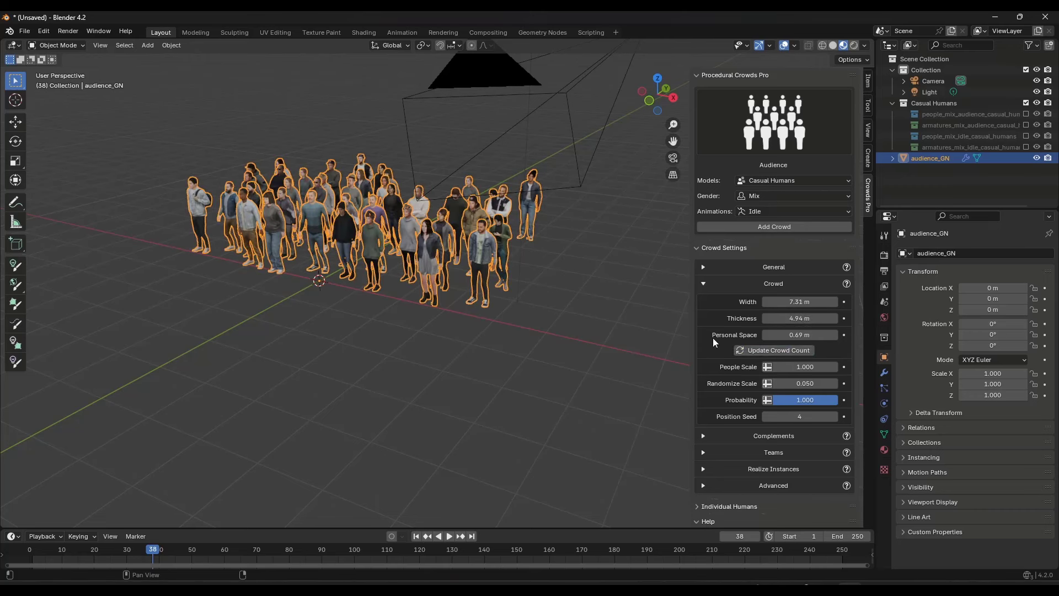
Widen the idle crowd to 14.4 m and update the crowd count to fill the new area
middle_drag(656, 323, 375, 218)
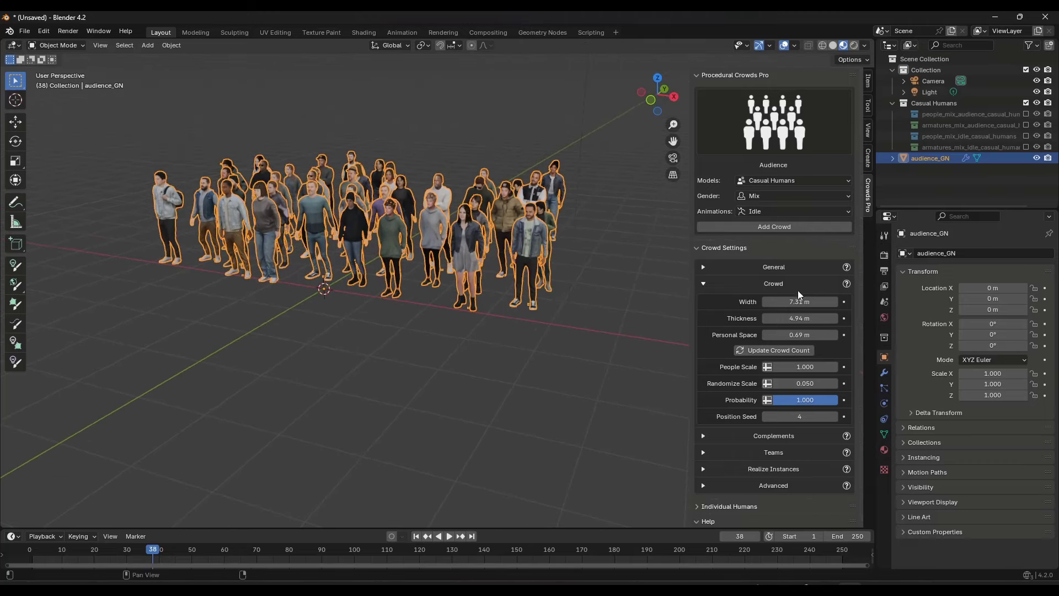
drag(800, 302, 871, 302)
click(779, 351)
middle_drag(411, 278, 529, 251)
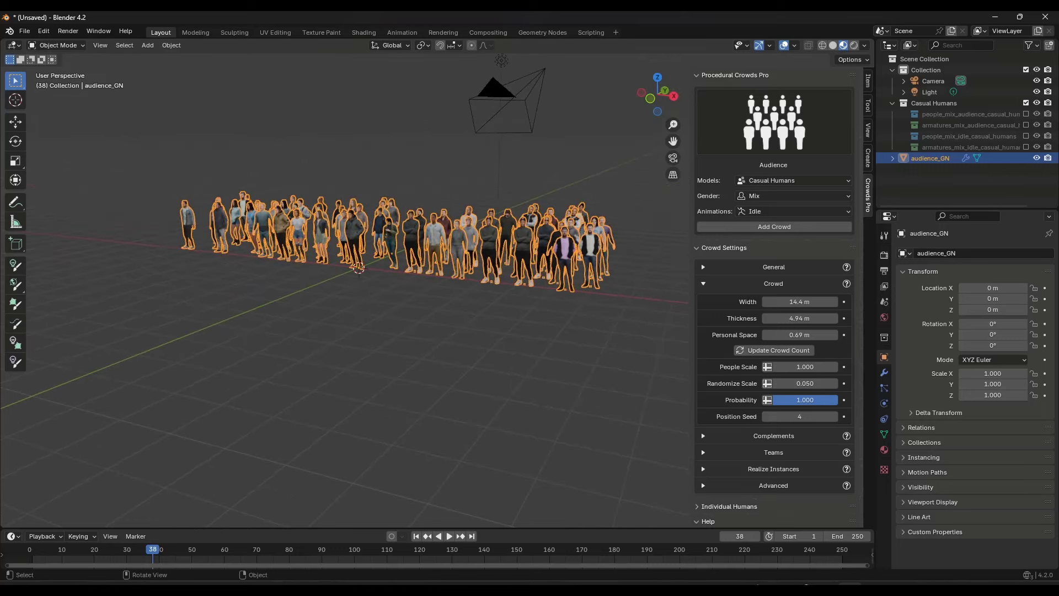
scroll(431, 325, up, 5)
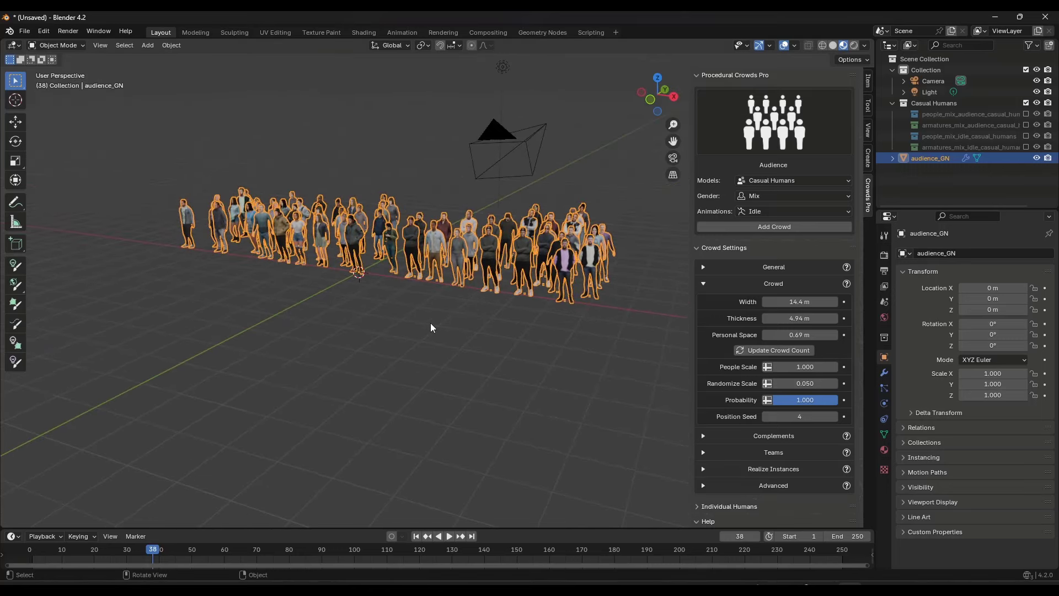
scroll(416, 251, down, 2)
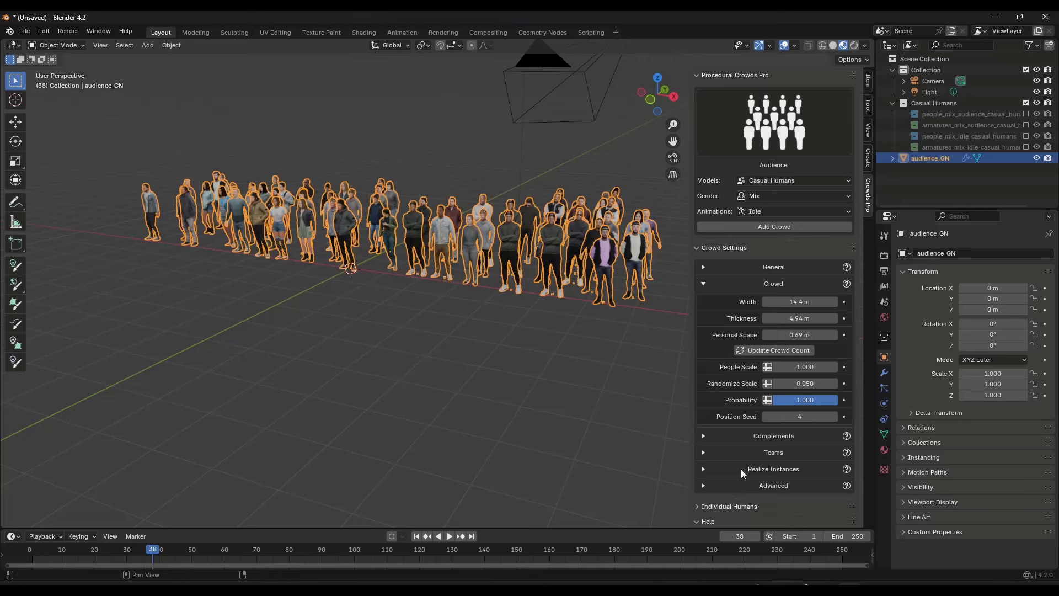
Show the Advanced crowd settings, enter Edit Mode on the crowd object, and select the points of the people right of the origin
click(704, 486)
scroll(751, 455, down, 3)
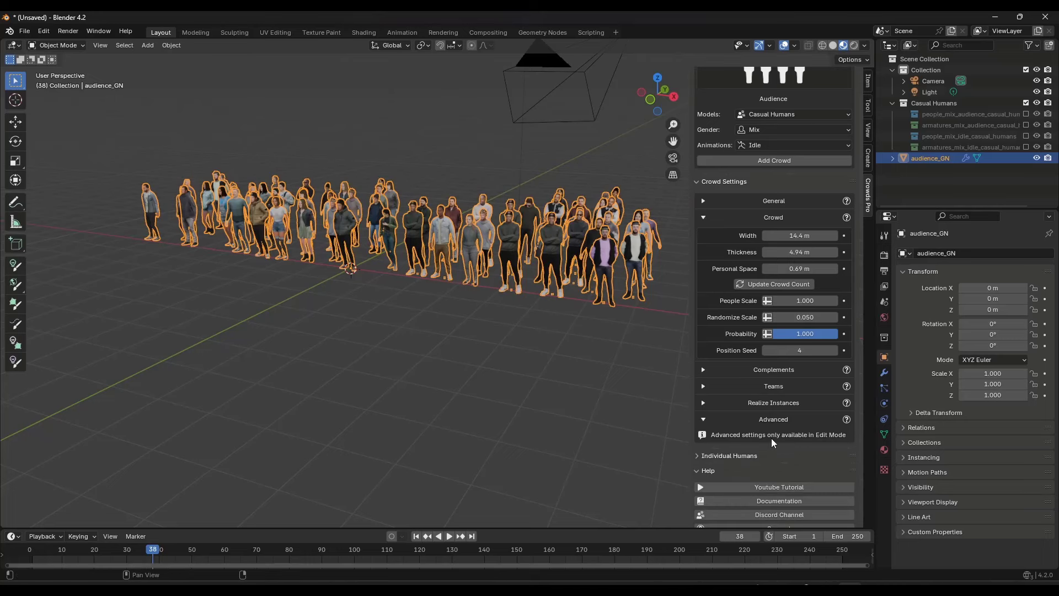
key(Tab)
drag(325, 241, 565, 324)
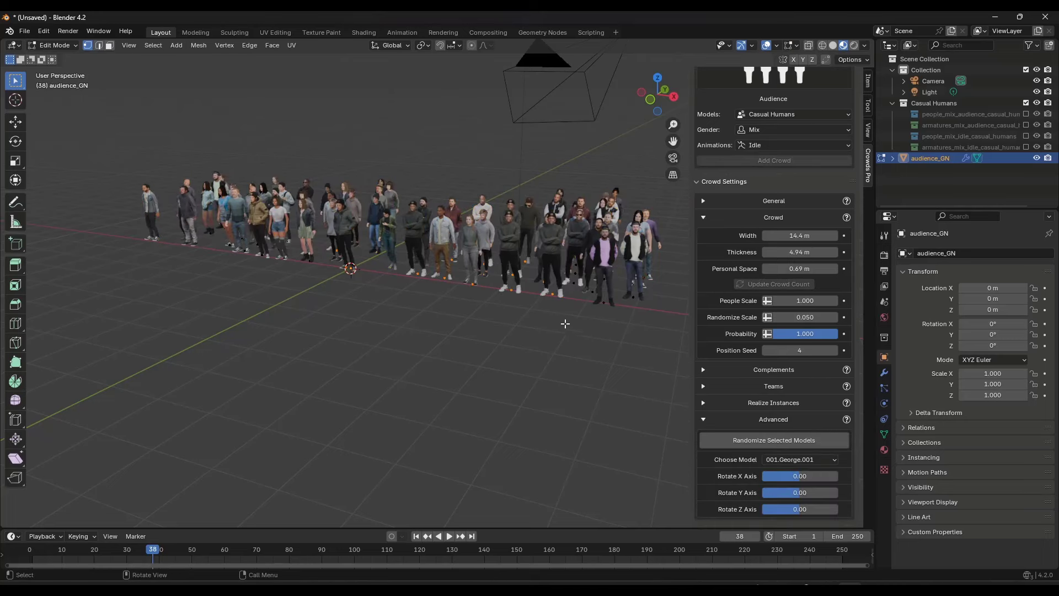
scroll(441, 275, up, 4)
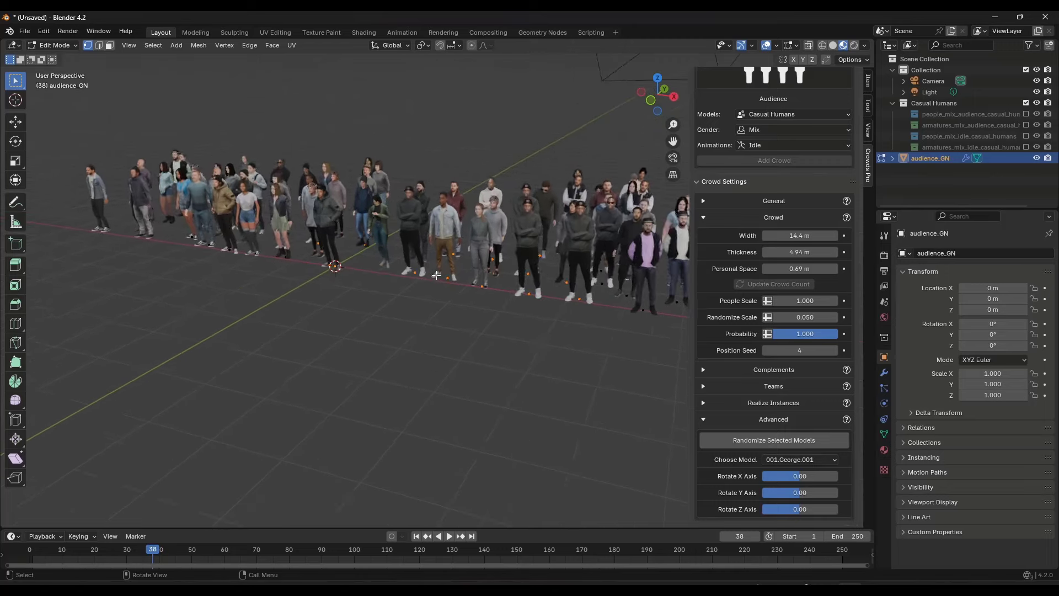
scroll(739, 419, down, 3)
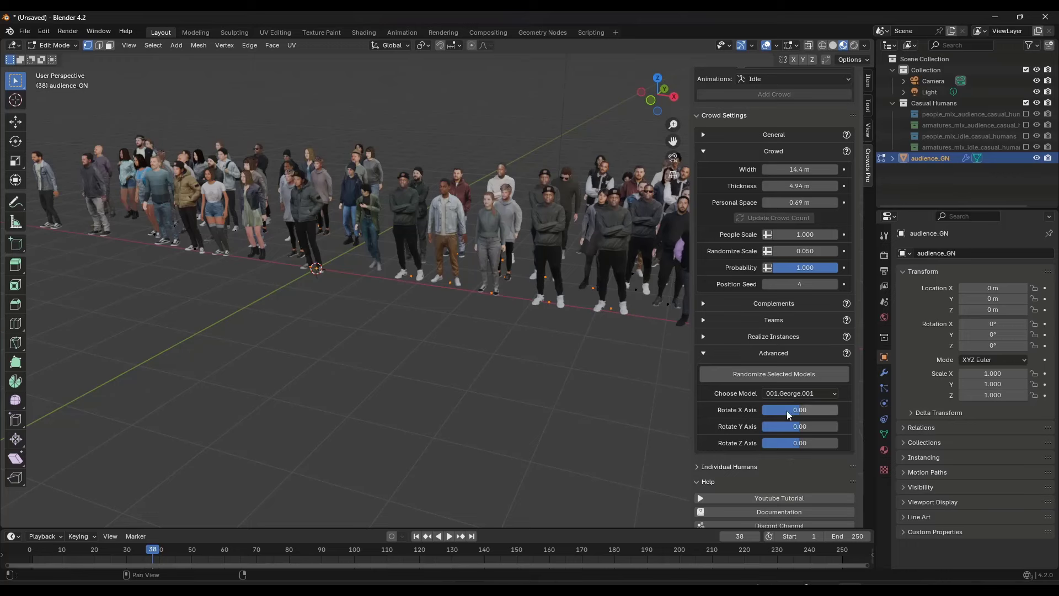
Keep the selected people's X rotation at 0 and set their Z rotation to -38.85
drag(797, 410, 795, 410)
text(0)
key(Return)
mouse_move(831, 443)
mouse_down()
mouse_move(844, 442)
mouse_move(811, 442)
mouse_up()
Randomize the human models of the selected people several times
click(759, 375)
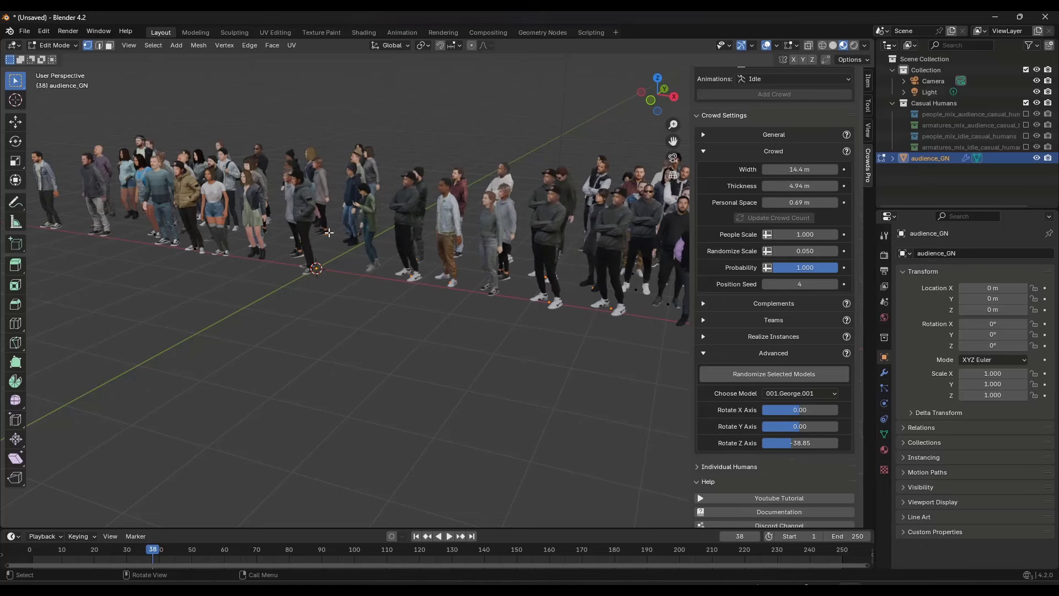
click(777, 375)
click(777, 375)
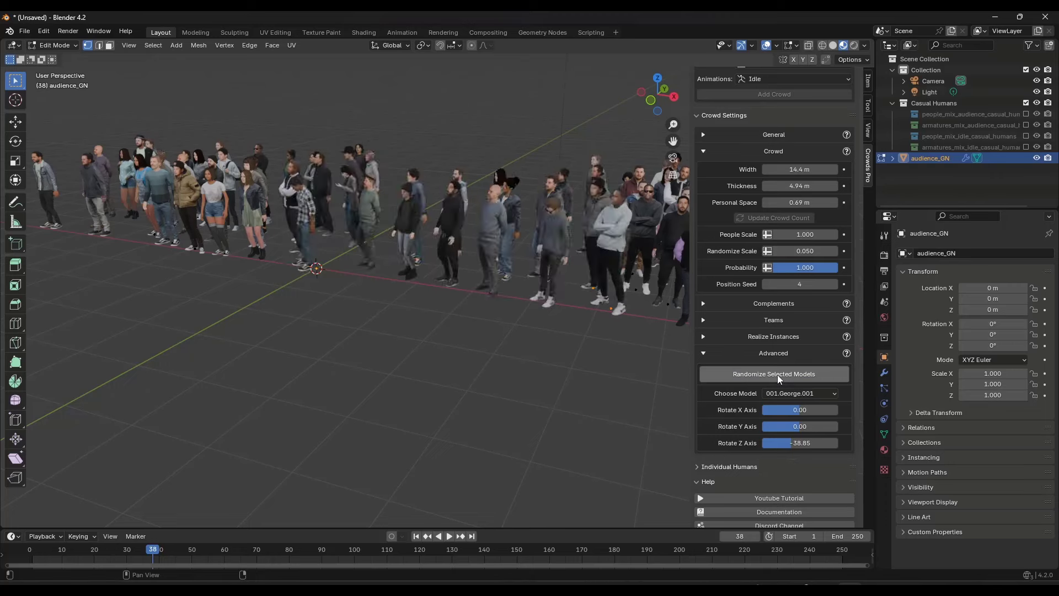
click(777, 375)
click(776, 375)
click(777, 376)
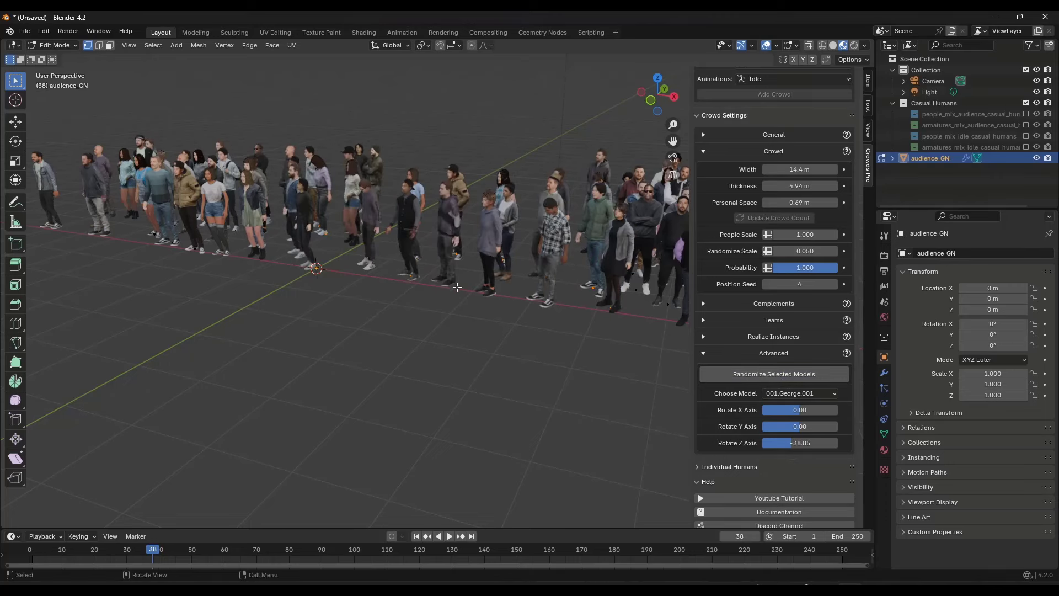
click(780, 374)
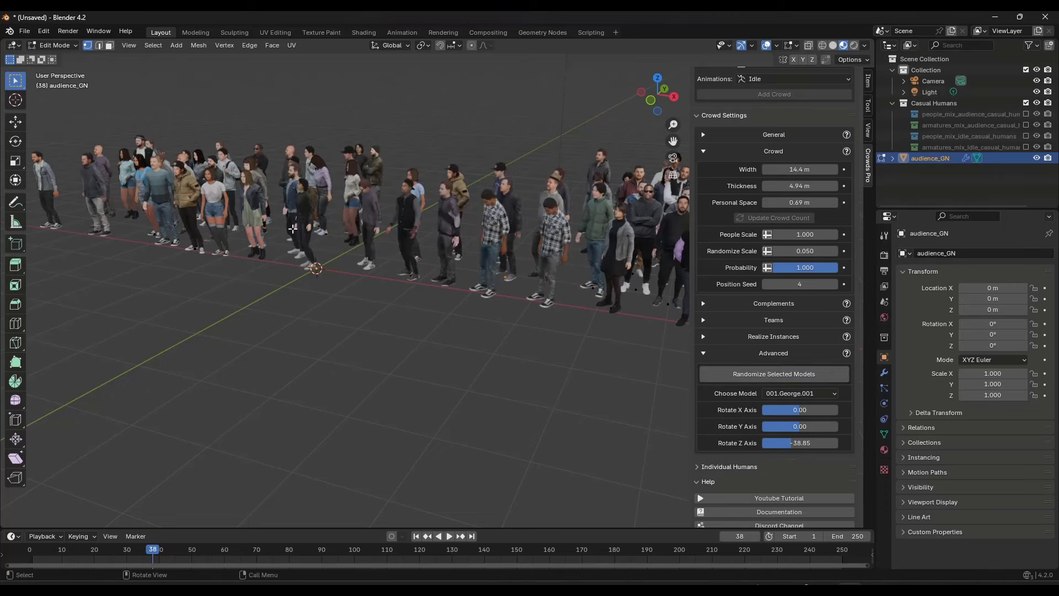
Randomize the models of the people at the far right end of the crowd
middle_drag(518, 260, 478, 250)
click(775, 374)
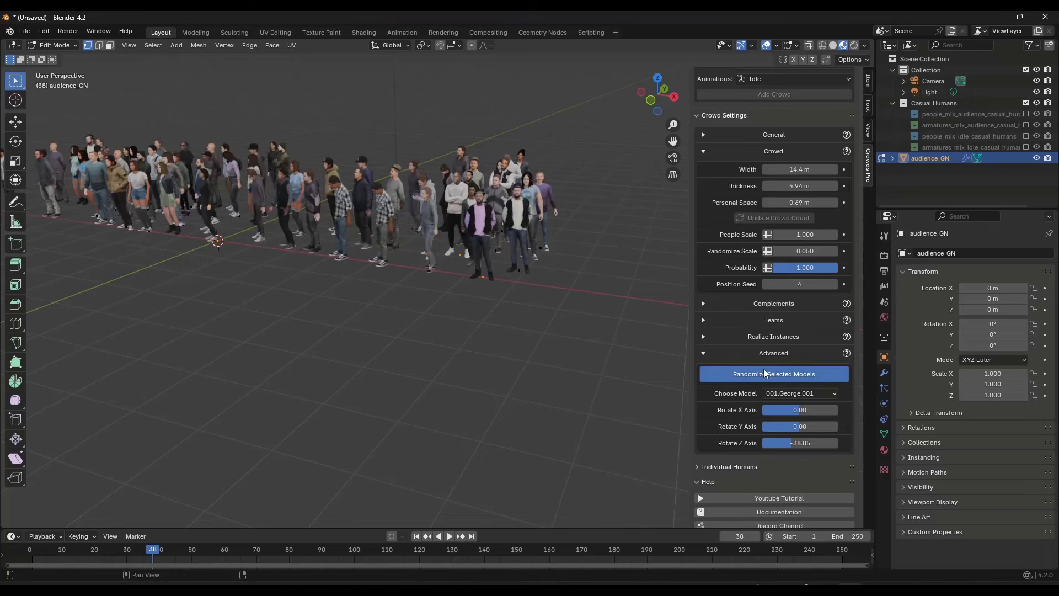
click(766, 377)
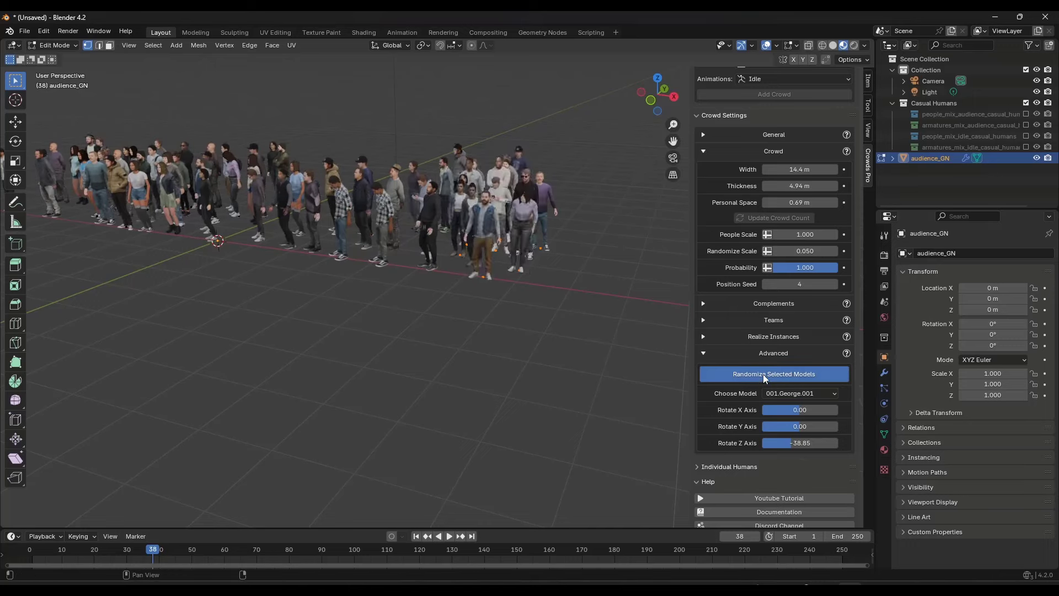
Select a group of people in the left half of the crowd and randomize their models
middle_drag(633, 323, 243, 182)
drag(235, 195, 365, 256)
click(763, 374)
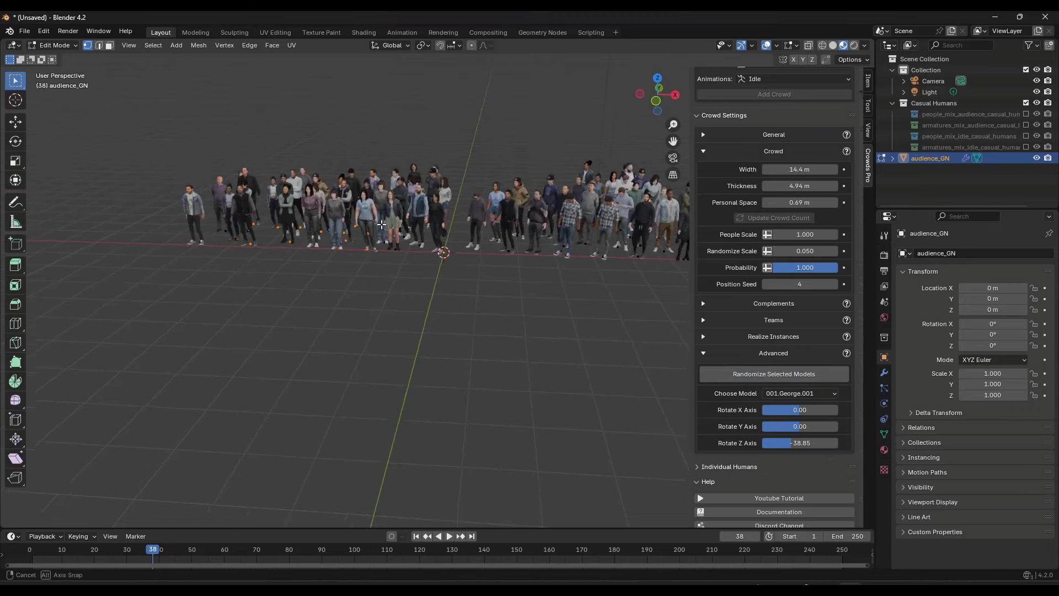
middle_drag(357, 221, 597, 248)
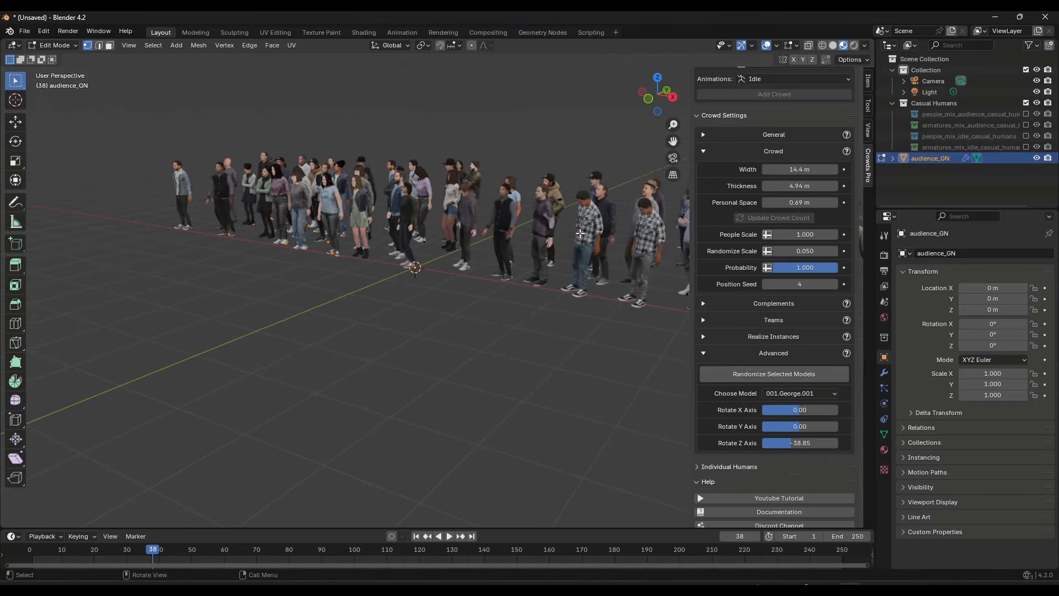
middle_drag(495, 213, 395, 208)
Compare the crowd in Object Mode and Edit Mode while viewing the front row up close, ending in Edit Mode
key(Tab)
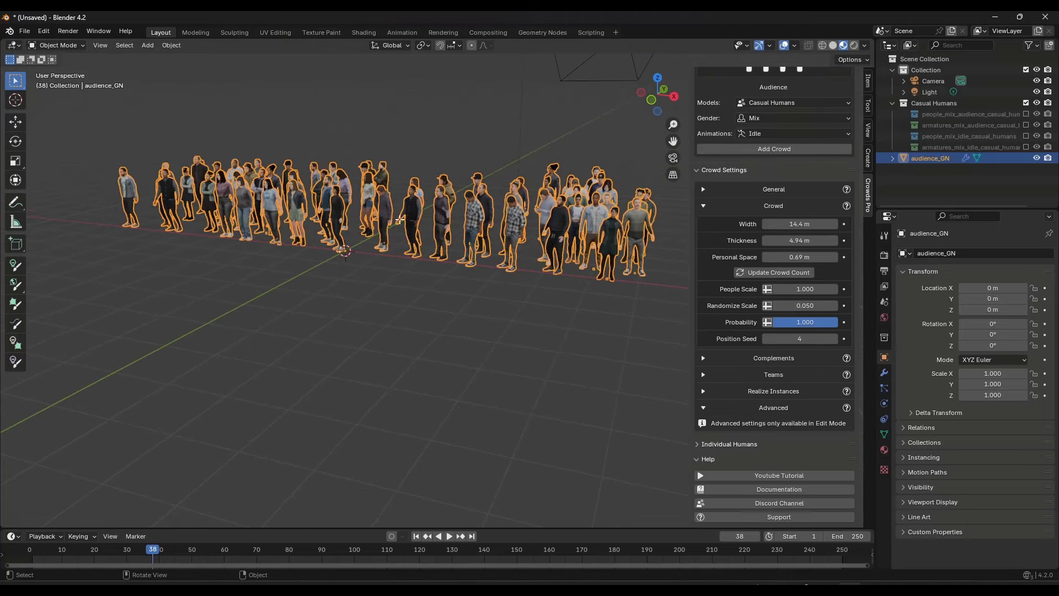
key(Tab)
scroll(384, 253, up, 3)
middle_drag(393, 256, 381, 259)
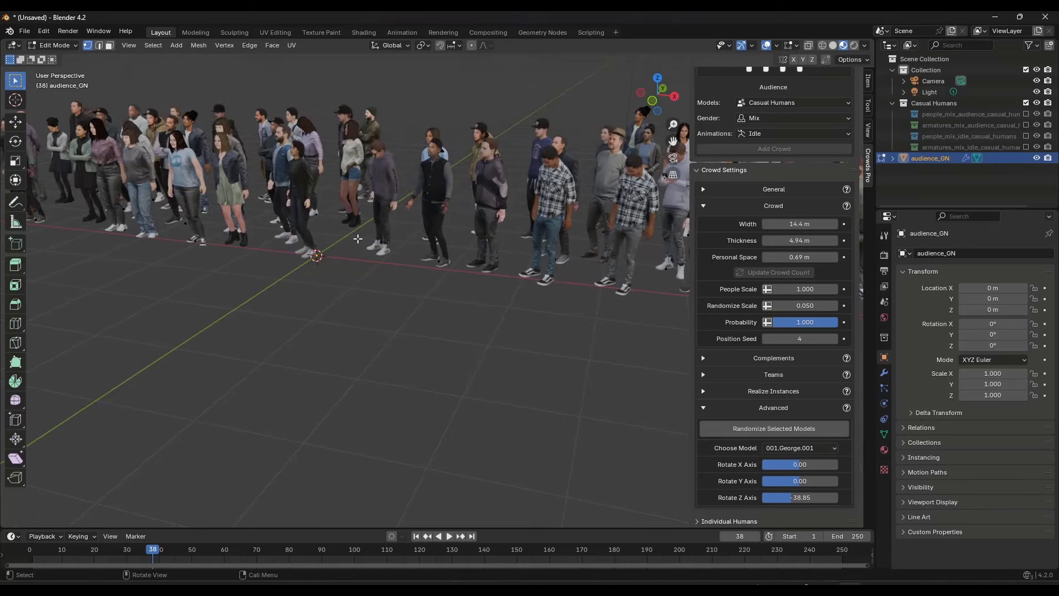
key(Tab)
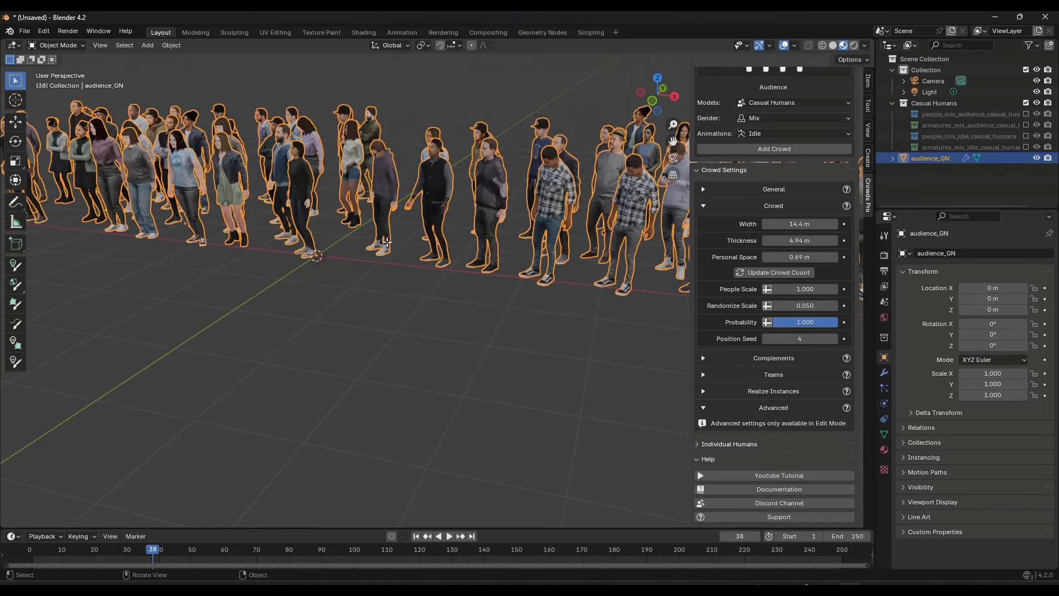
key(Tab)
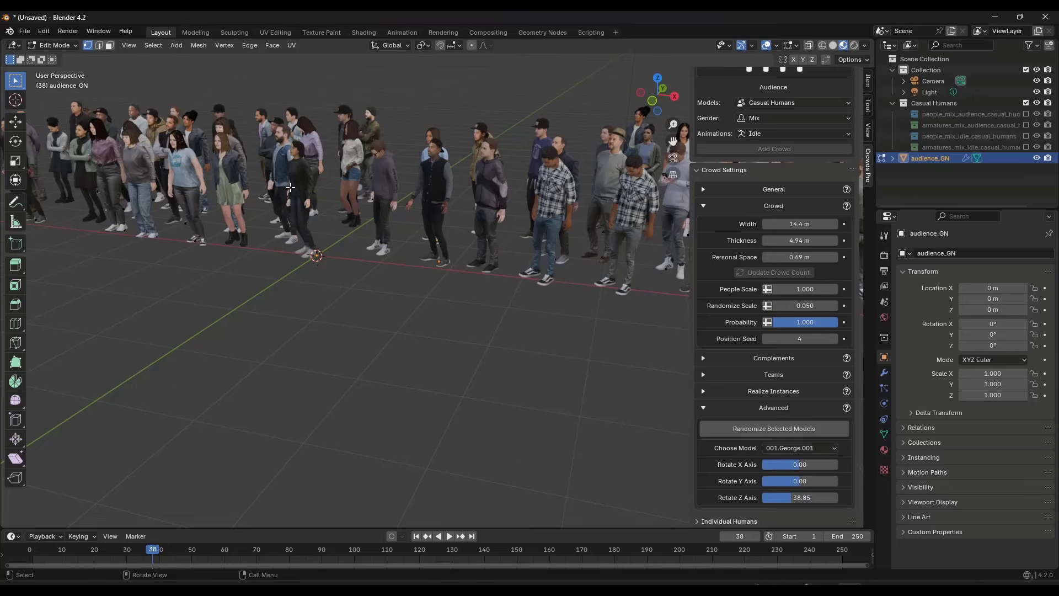
Select two people in the right half of the crowd, try model 046.Steven.001 on them and settle on 045.Alison.001
scroll(419, 256, down, 3)
drag(429, 259, 595, 324)
scroll(544, 257, up, 5)
drag(549, 247, 682, 349)
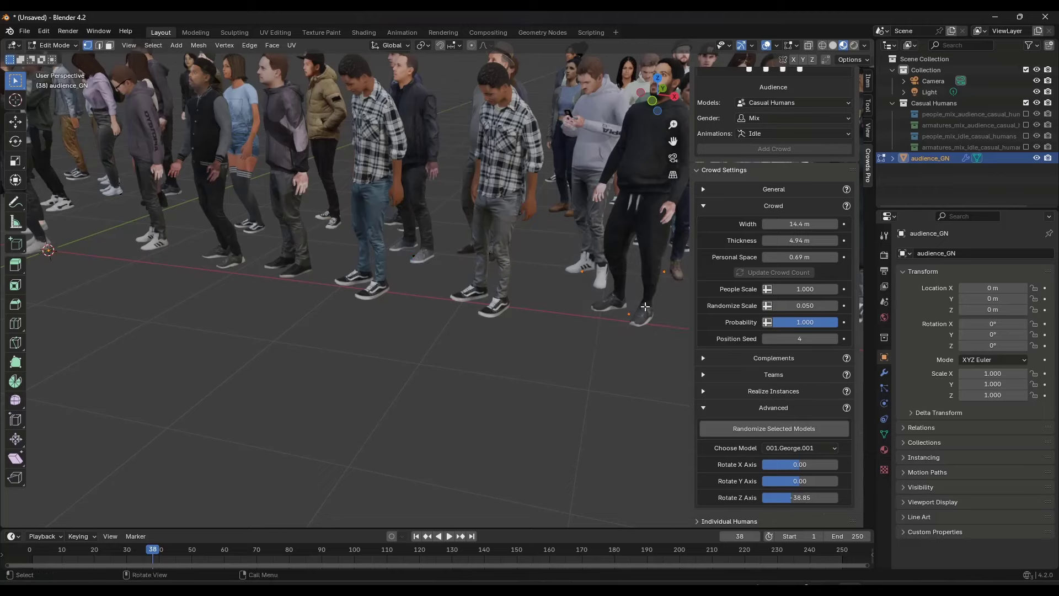
shift+middle_drag(643, 298, 316, 333)
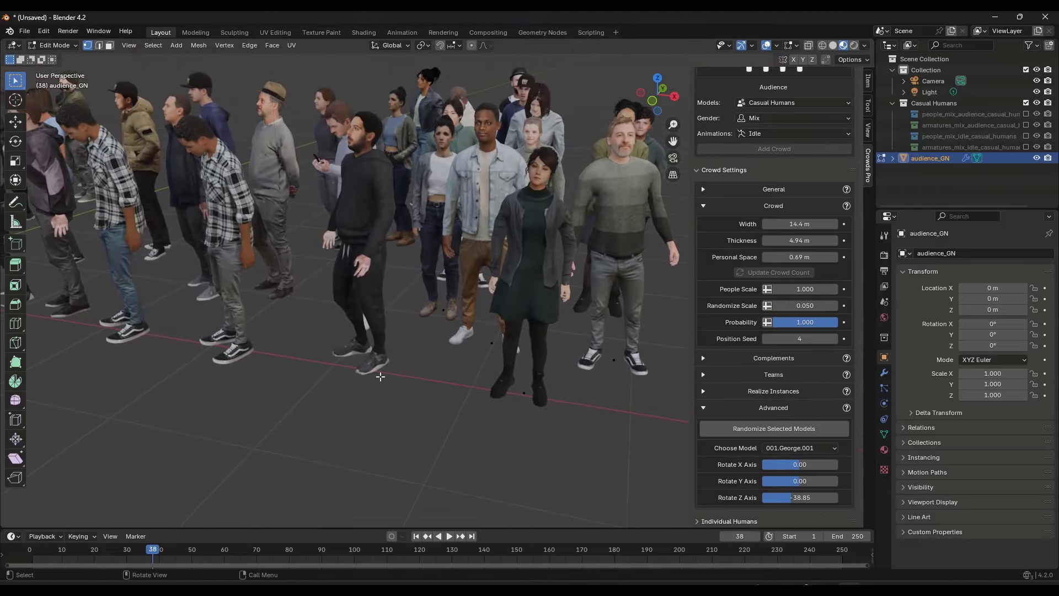
middle_drag(381, 377, 374, 250)
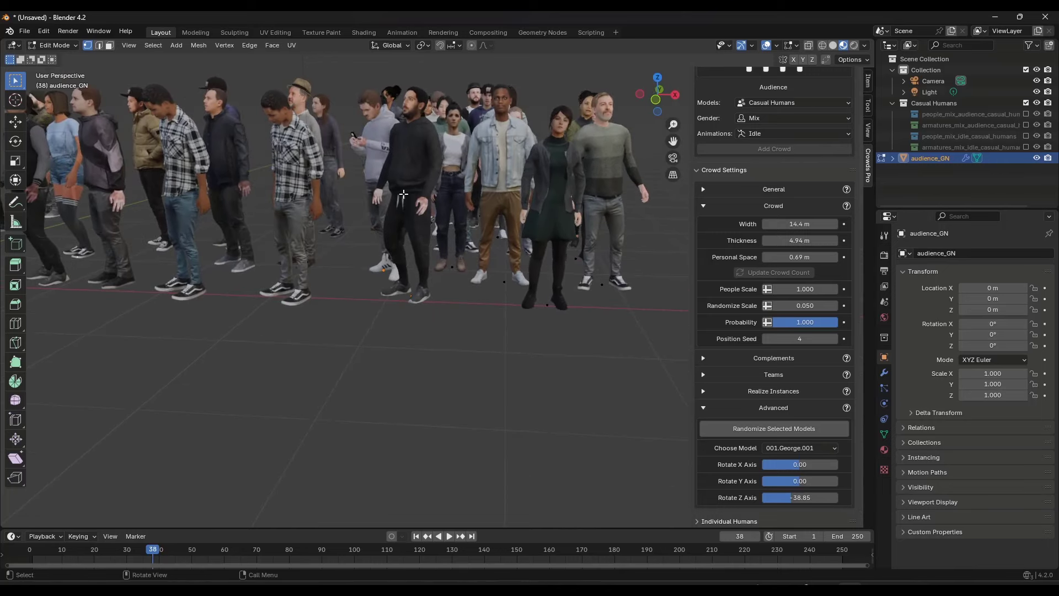
scroll(406, 171, up, 2)
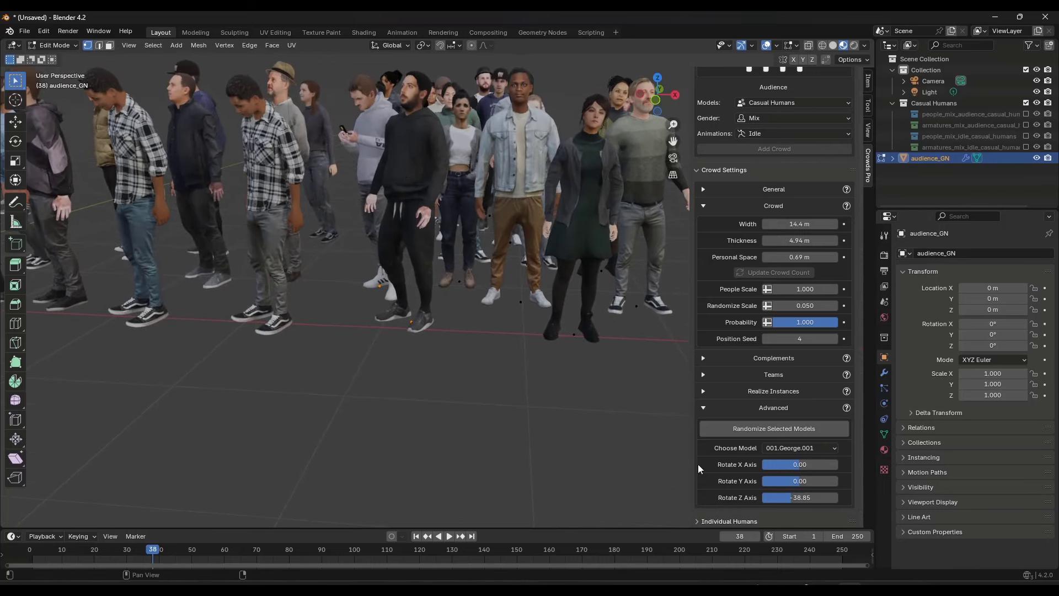
click(780, 448)
click(779, 362)
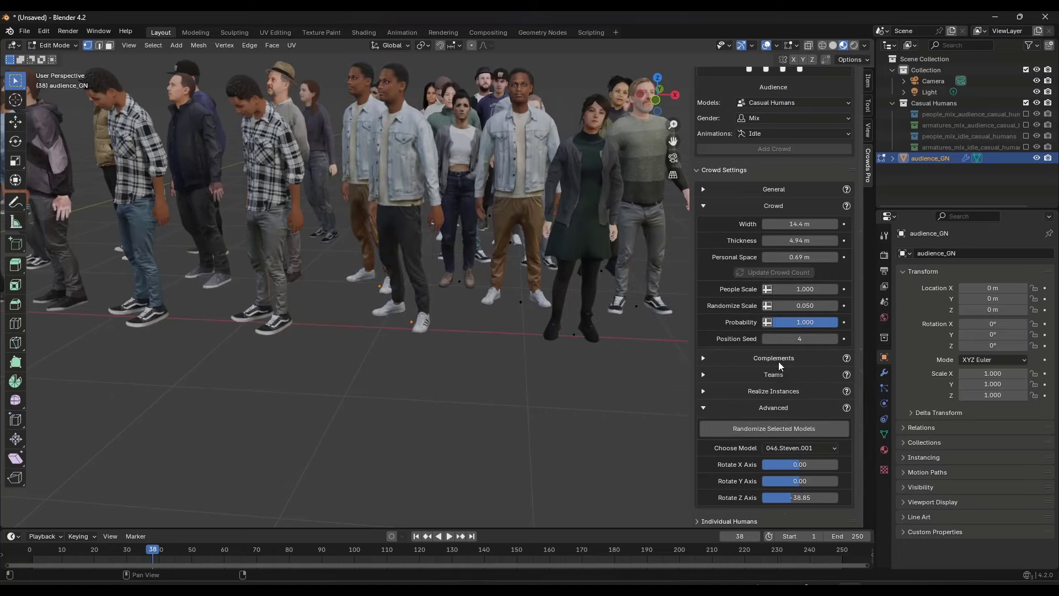
click(789, 448)
click(781, 350)
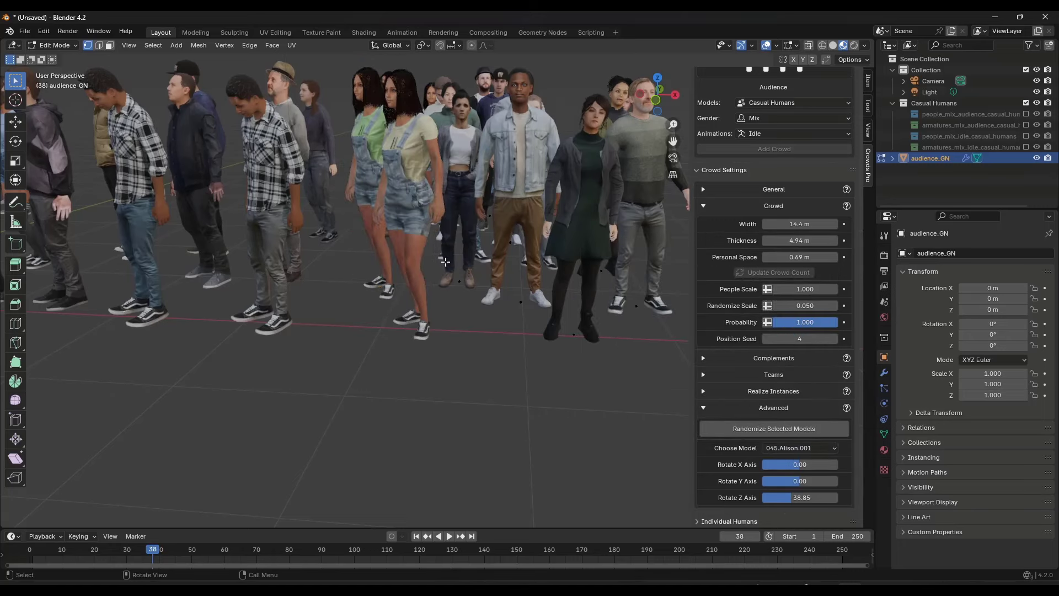
Assign model 026.Robert.001 to the person behind the woman in overalls, and 005.Matthew.001 to two people nearby
click(776, 448)
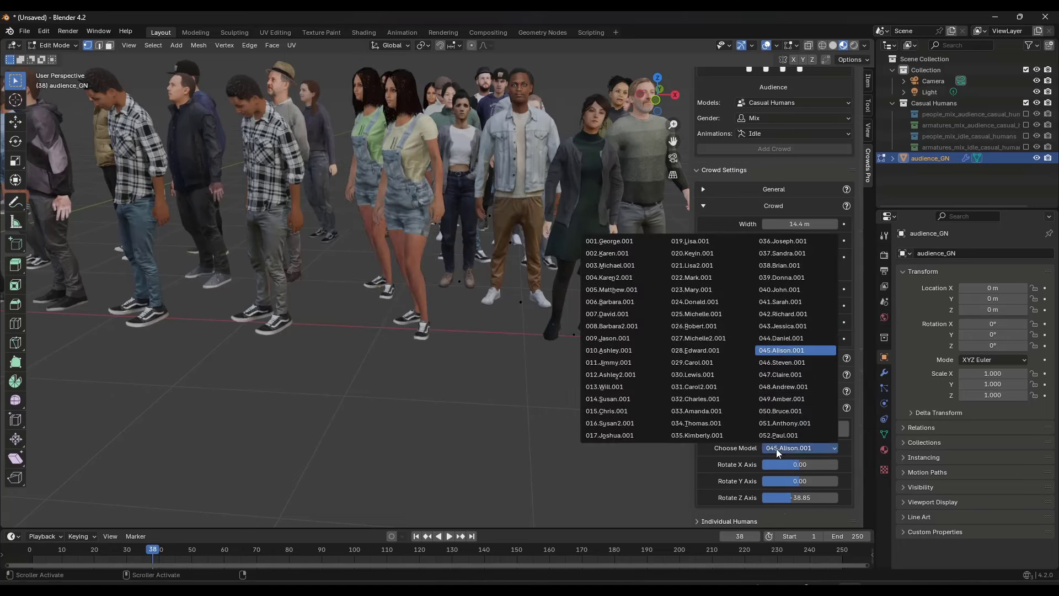
click(696, 329)
middle_drag(413, 293, 417, 285)
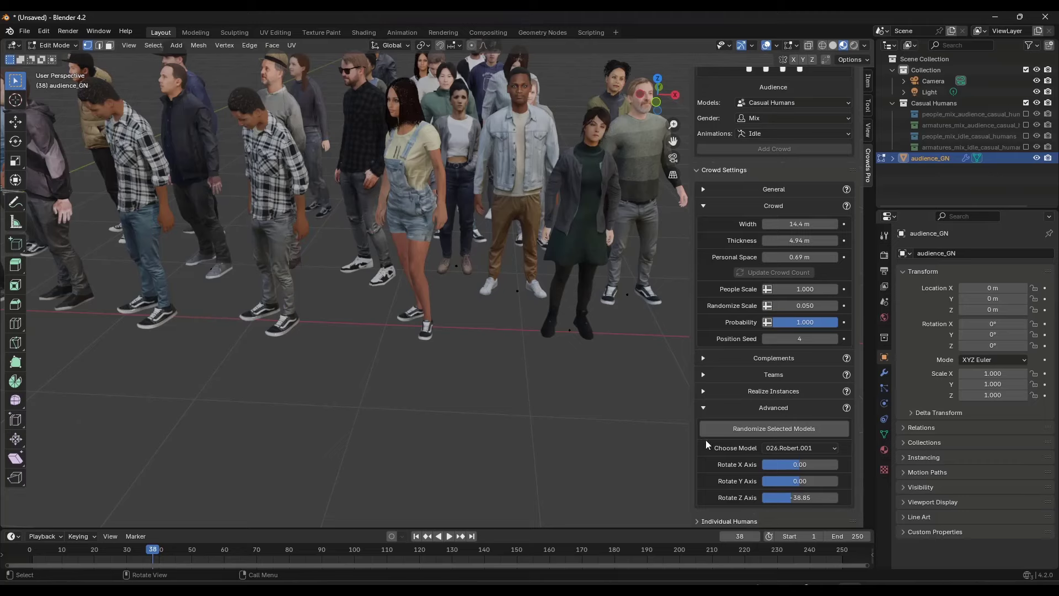
click(794, 448)
click(606, 292)
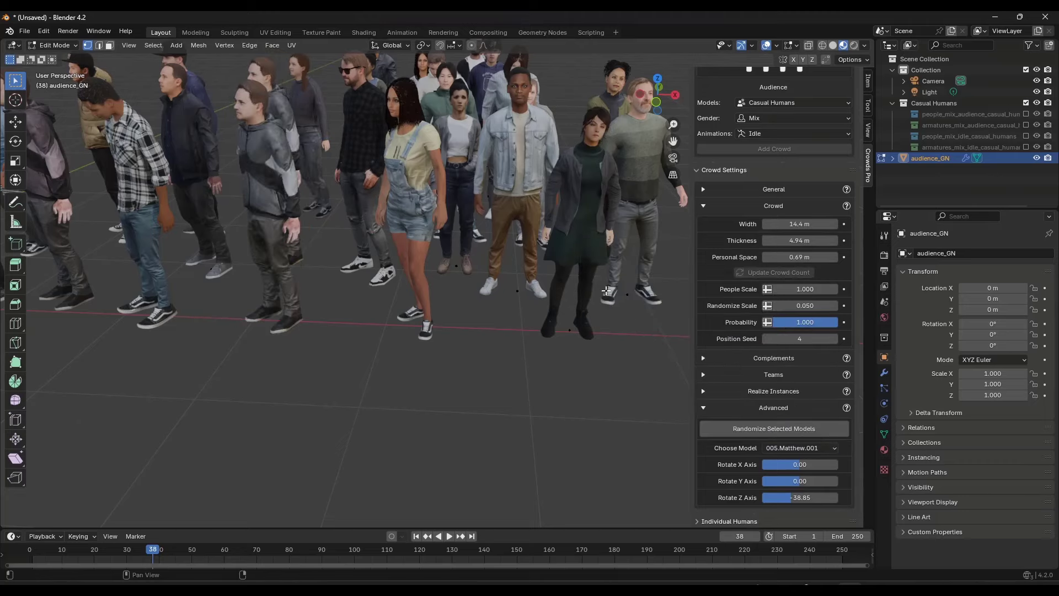
Select the front-row man in the black varsity jacket and turn him to face forward, setting his Y rotation to -2.59
scroll(335, 265, down, 5)
scroll(336, 254, up, 2)
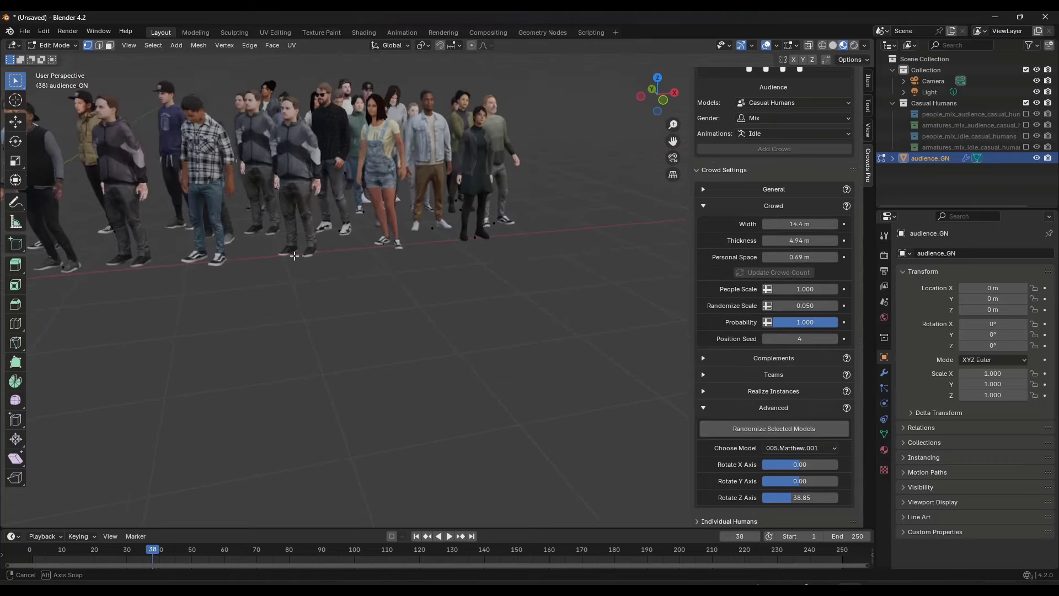
middle_drag(336, 259, 376, 324)
scroll(377, 324, up, 5)
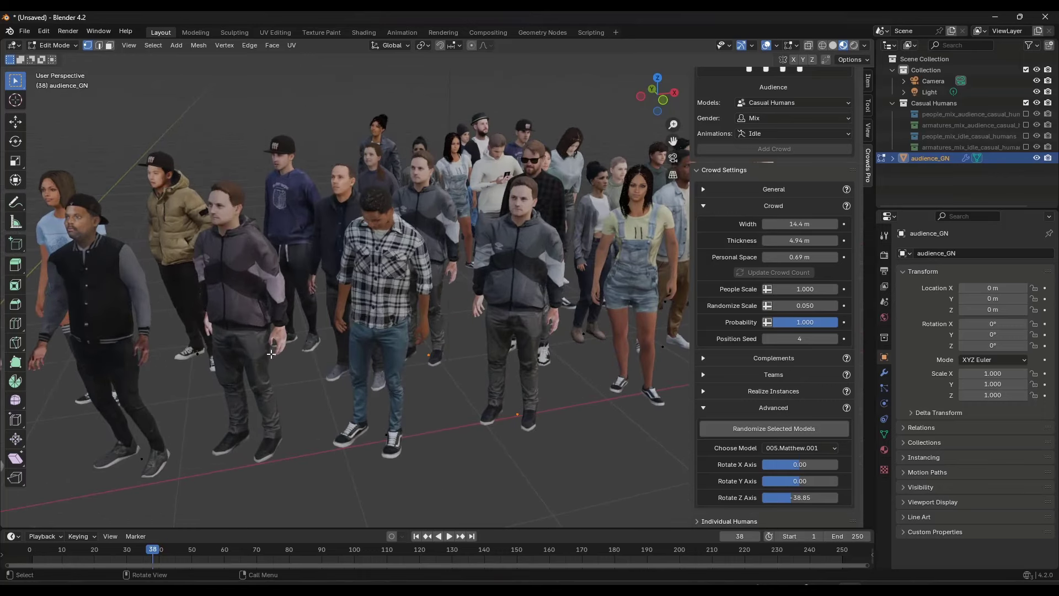
middle_drag(272, 424, 272, 453)
scroll(272, 453, up, 1)
click(158, 464)
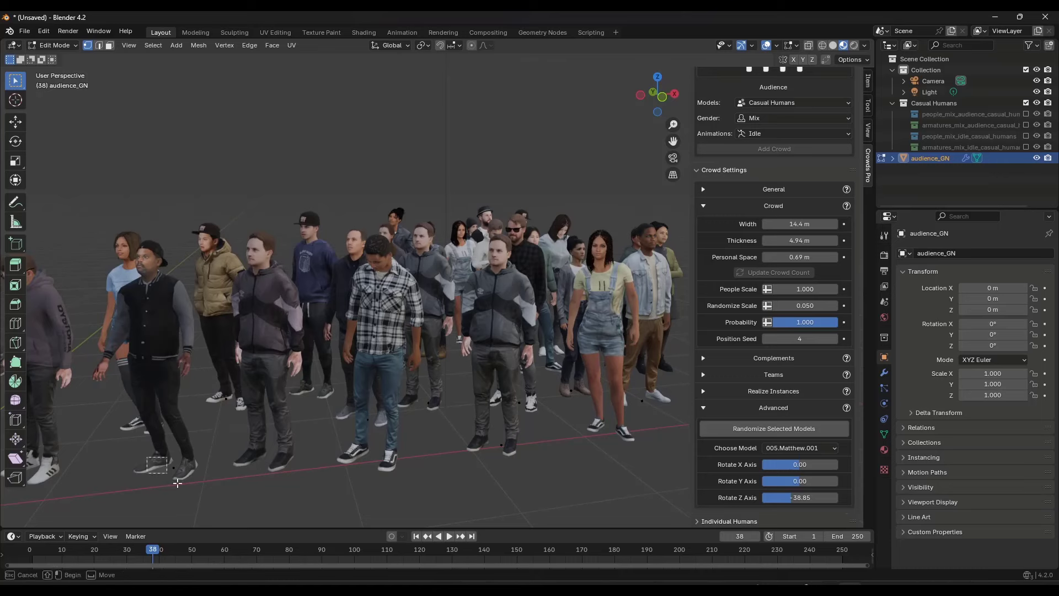
mouse_move(792, 497)
mouse_down()
mouse_move(817, 497)
mouse_move(797, 485)
mouse_up()
Set the Z rotation of the front-row man beside the woman in overalls to 38.85 and return to Object Mode
middle_drag(496, 309, 592, 331)
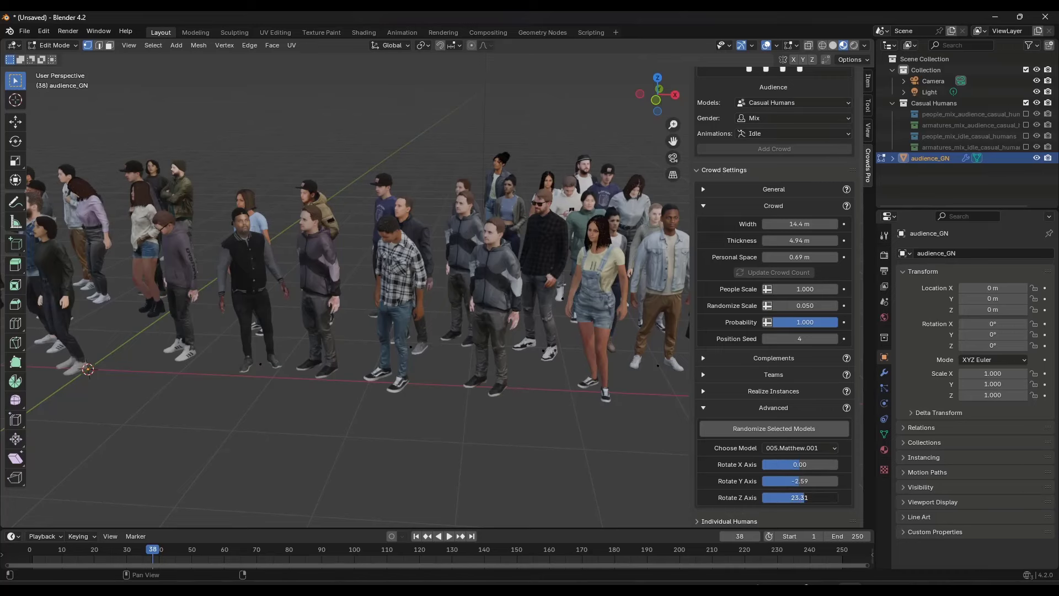
drag(800, 497, 823, 497)
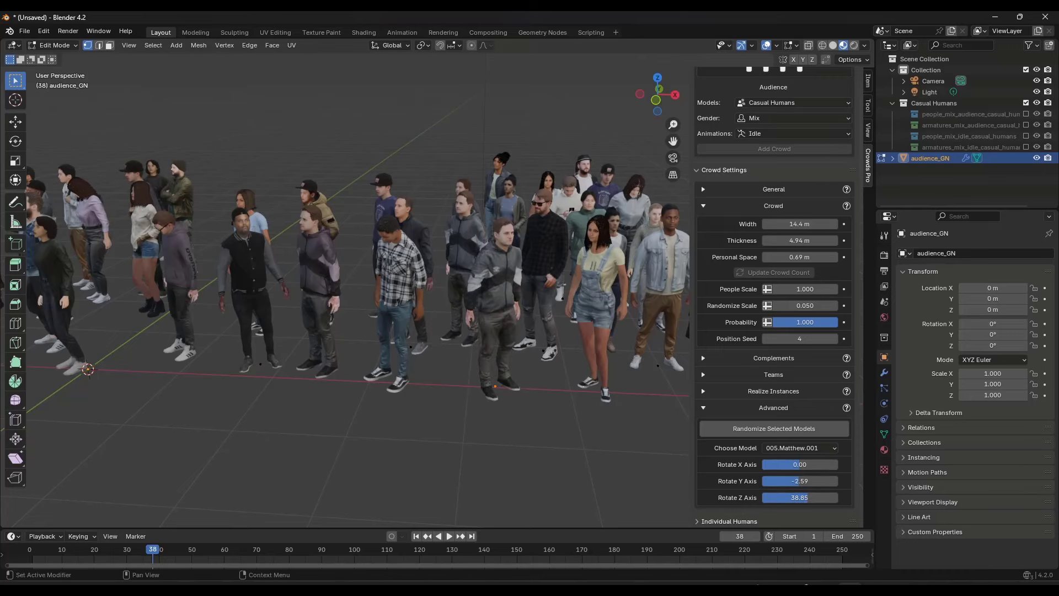
key(Tab)
Collapse the Crowd settings and enable random complements for the audience
middle_drag(411, 241, 424, 241)
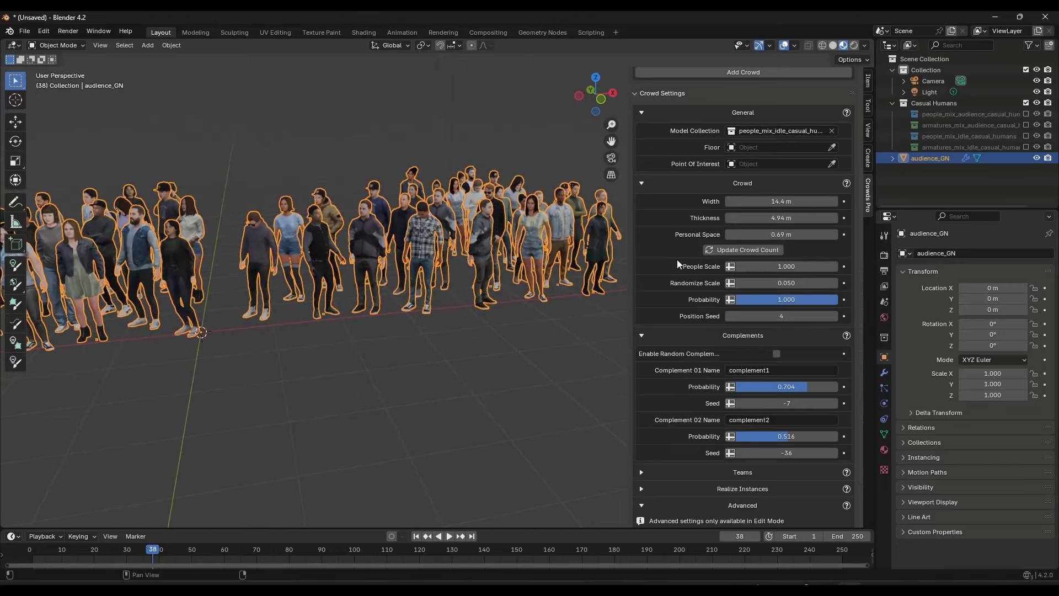
scroll(698, 251, up, 1)
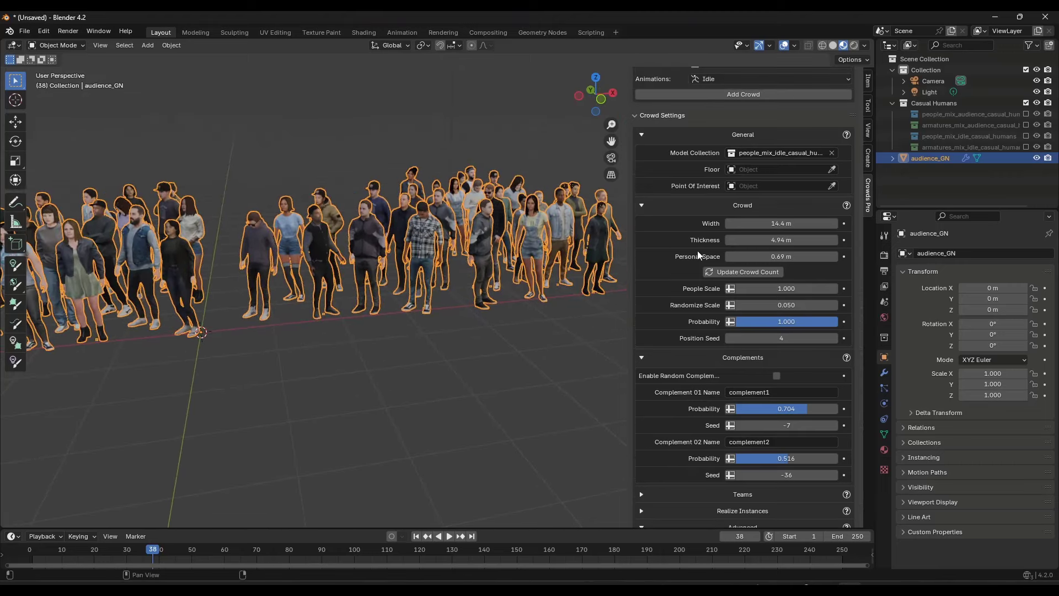
click(643, 206)
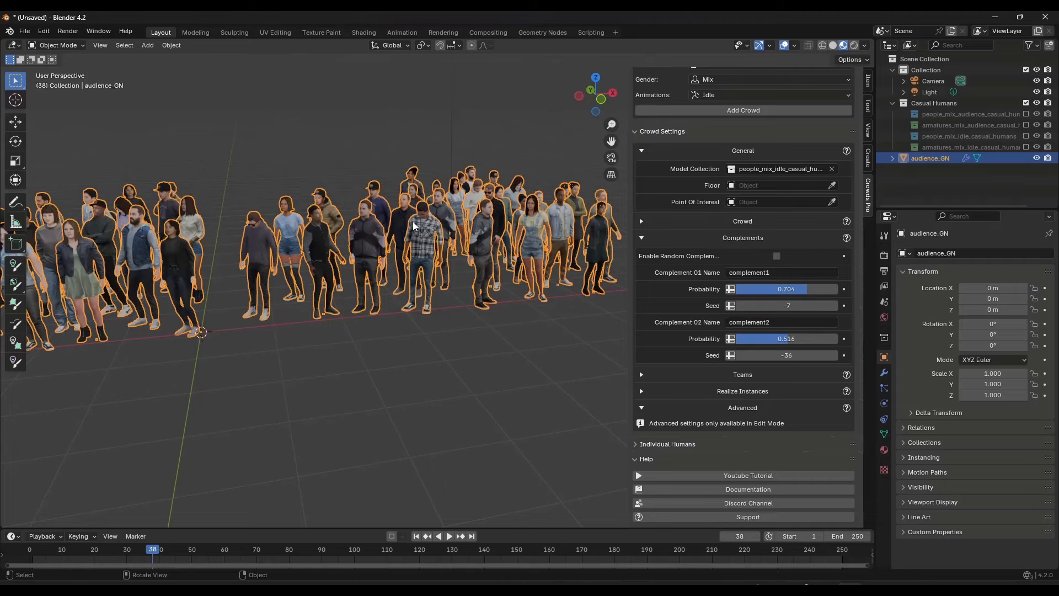
middle_drag(395, 254, 369, 236)
scroll(283, 262, up, 5)
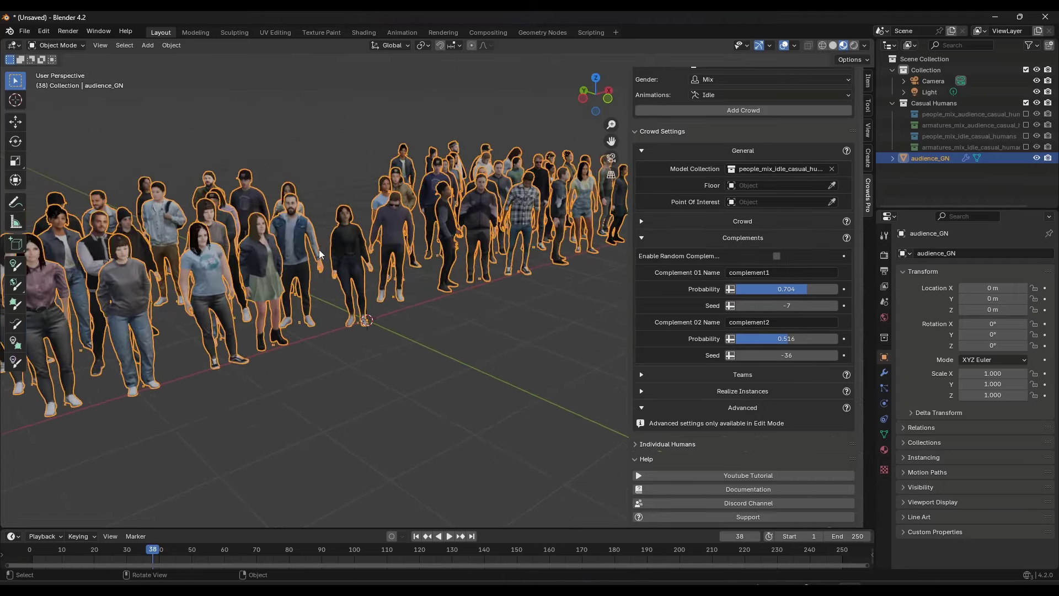
mouse_move(378, 240)
middle_down()
mouse_move(320, 239)
mouse_move(363, 239)
middle_up()
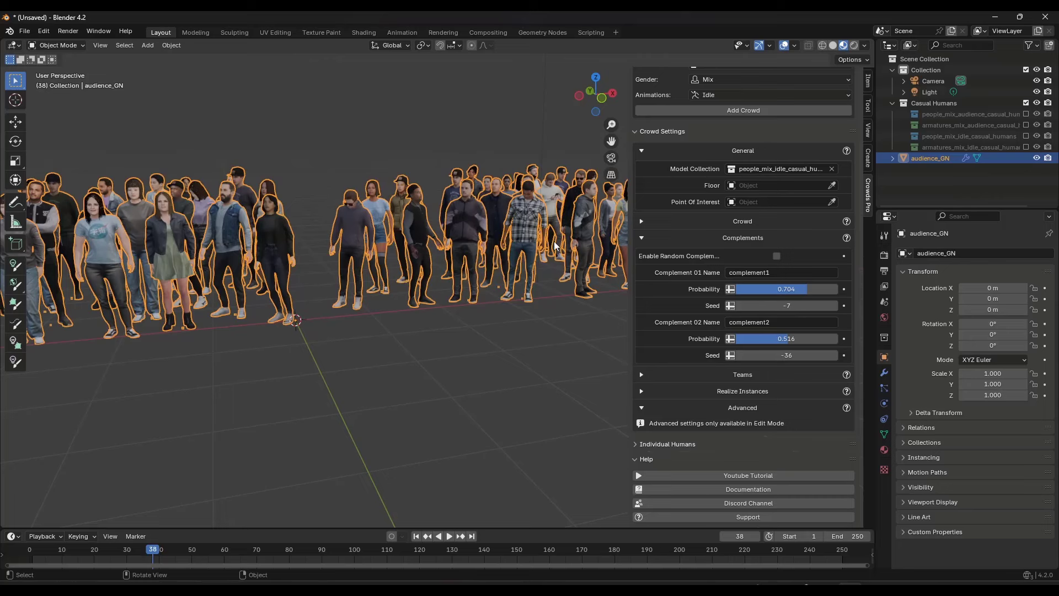
click(776, 256)
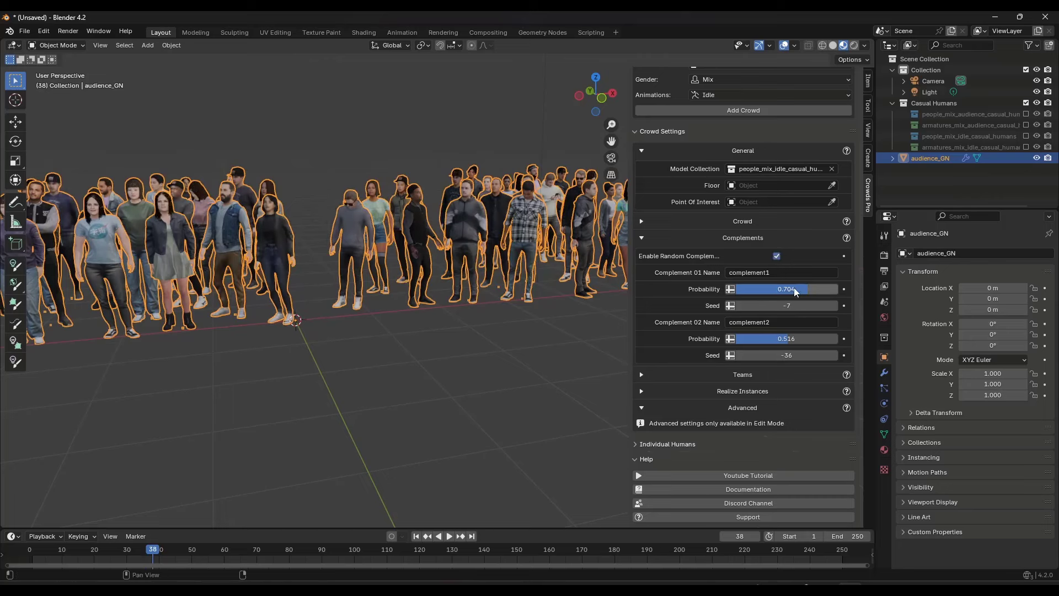
Set the probability of Complement 01 to 0.570 and of Complement 02 to 0.452
mouse_move(795, 292)
mouse_down()
mouse_move(753, 292)
mouse_move(794, 289)
mouse_up()
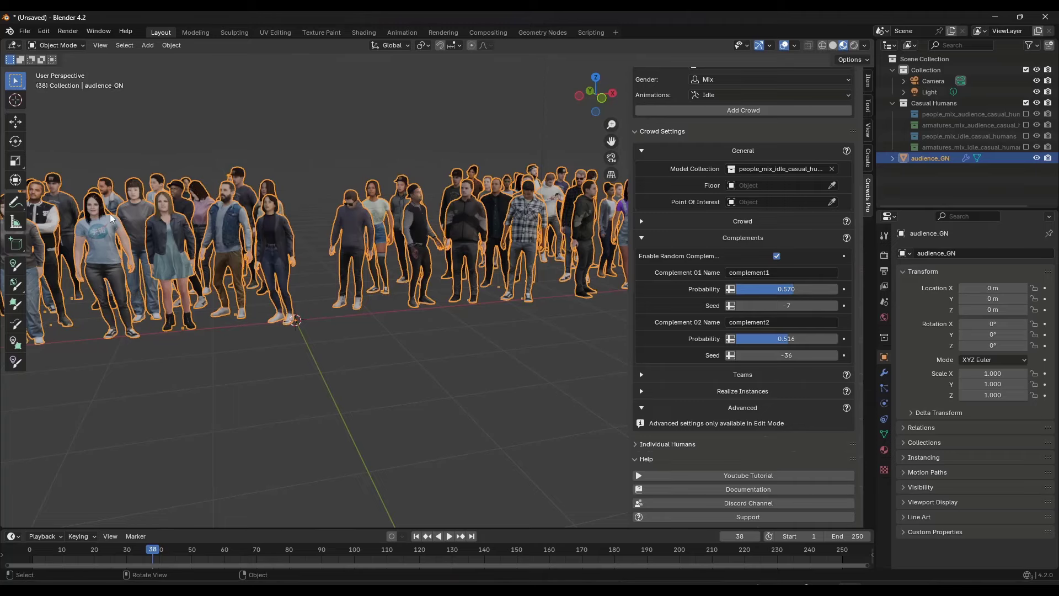
scroll(145, 223, up, 3)
middle_drag(192, 223, 227, 223)
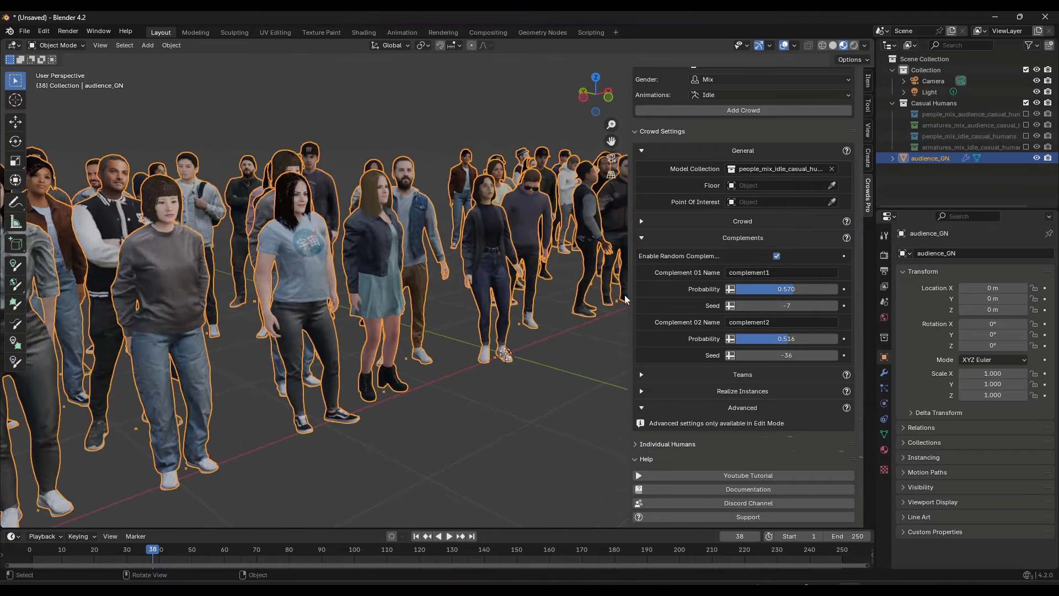
mouse_move(789, 339)
mouse_down()
mouse_move(772, 339)
mouse_move(802, 339)
mouse_move(781, 339)
mouse_up()
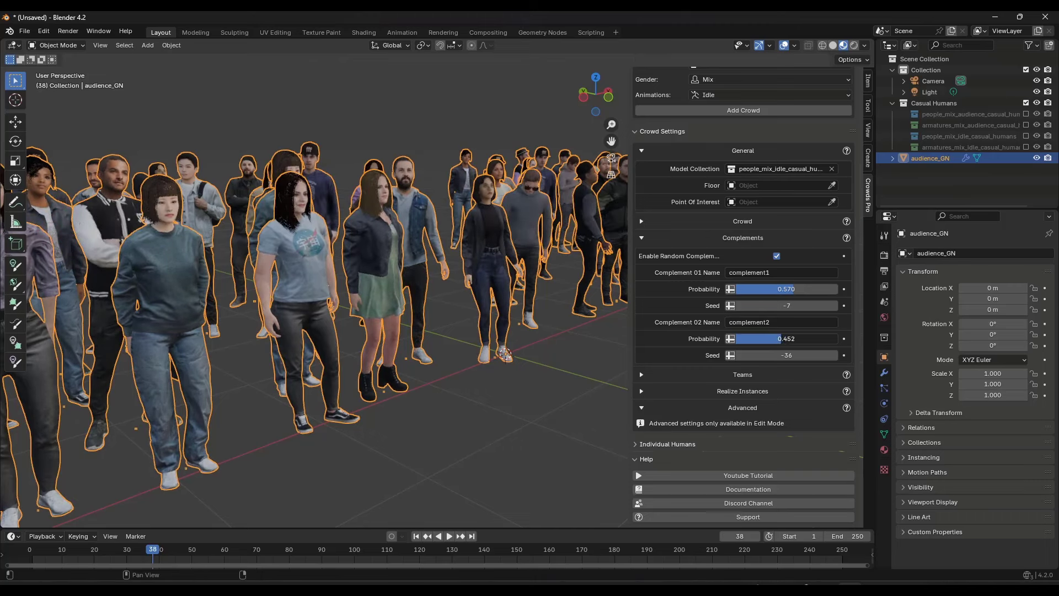
Set the Complement 02 seed to 2, and give Complement 01 a seed of 10 and a probability of 0.823
click(786, 355)
text(2)
key(Return)
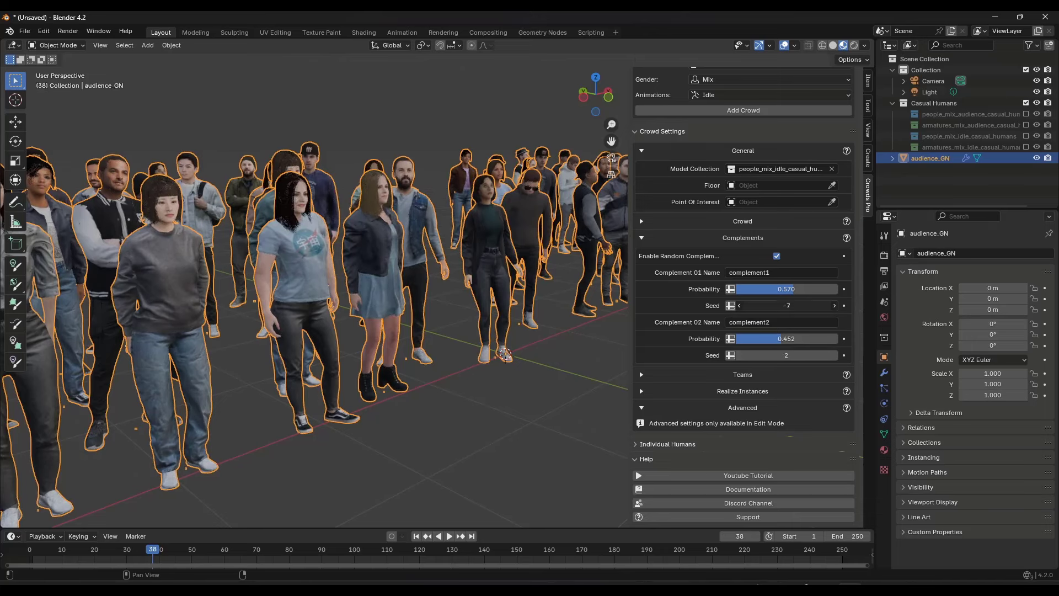
drag(786, 306, 819, 289)
Raise the probabilities of both complements to 1.000
scroll(468, 276, down, 3)
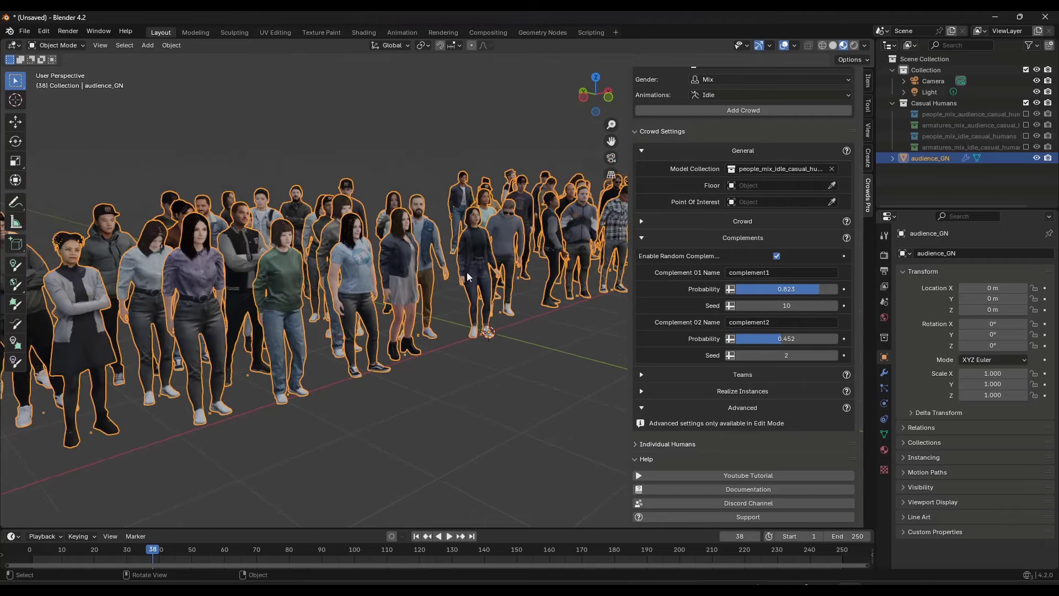
middle_drag(467, 275, 531, 240)
scroll(530, 240, up, 5)
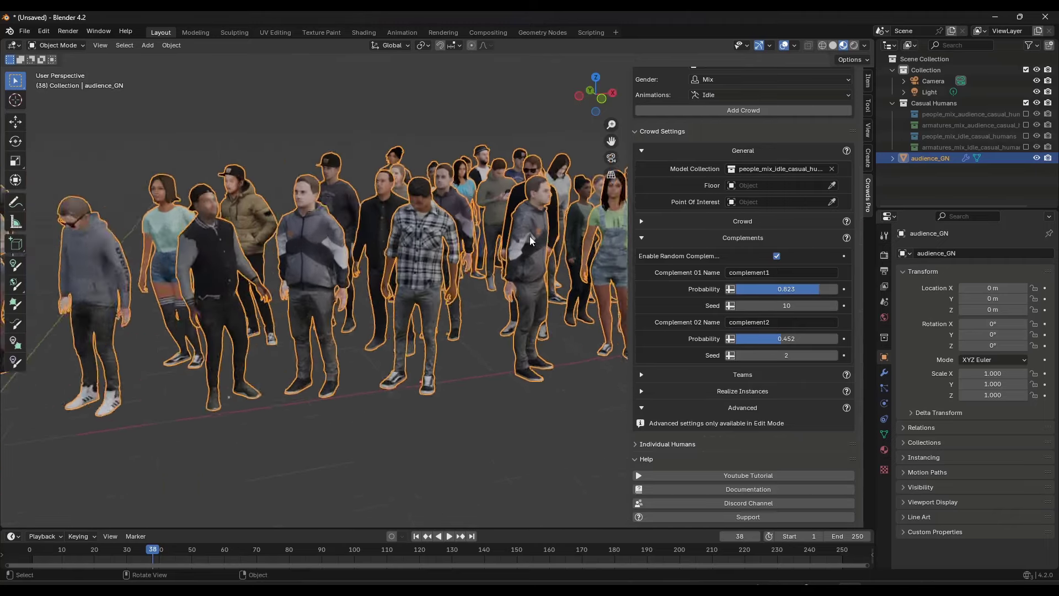
scroll(531, 241, up, 2)
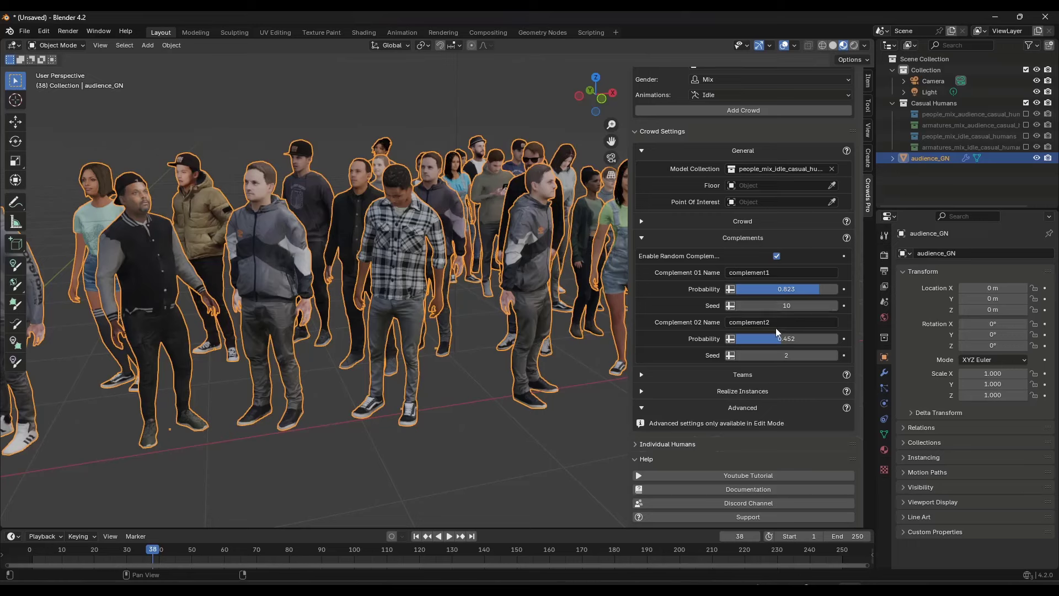
drag(778, 338, 837, 338)
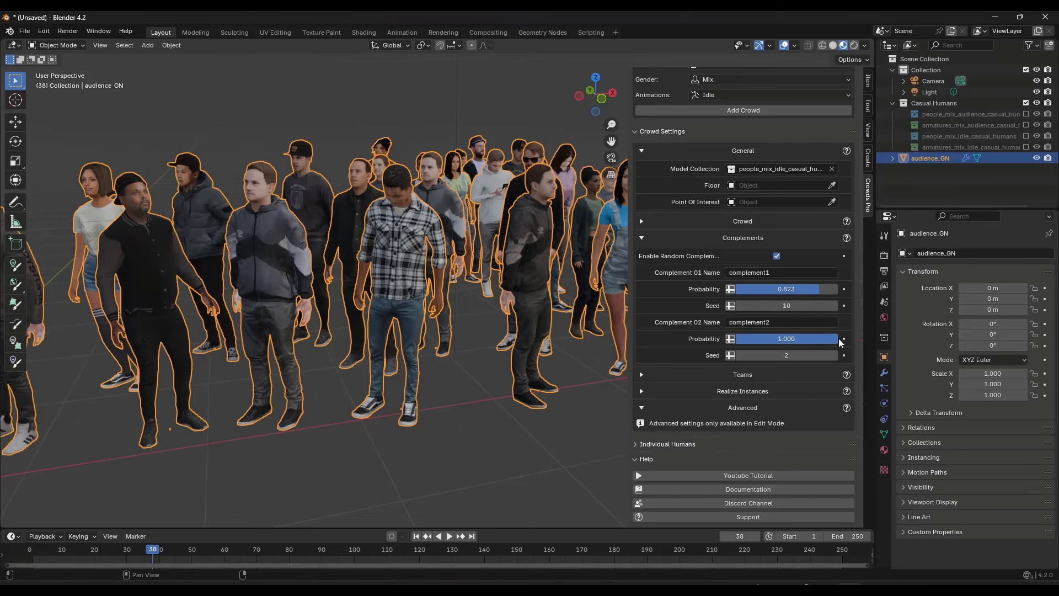
drag(819, 289, 838, 290)
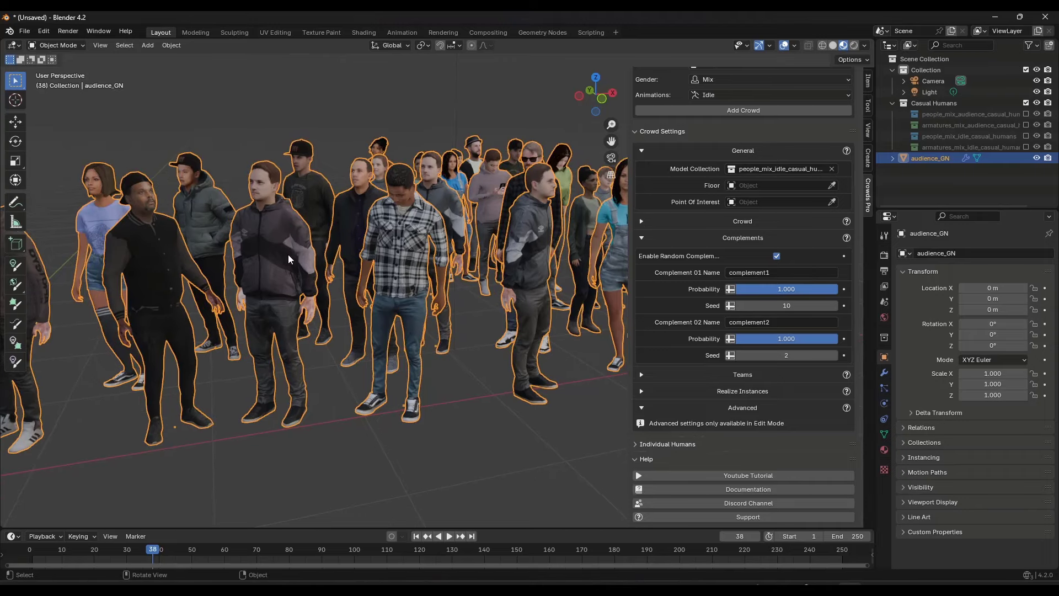
scroll(535, 264, down, 5)
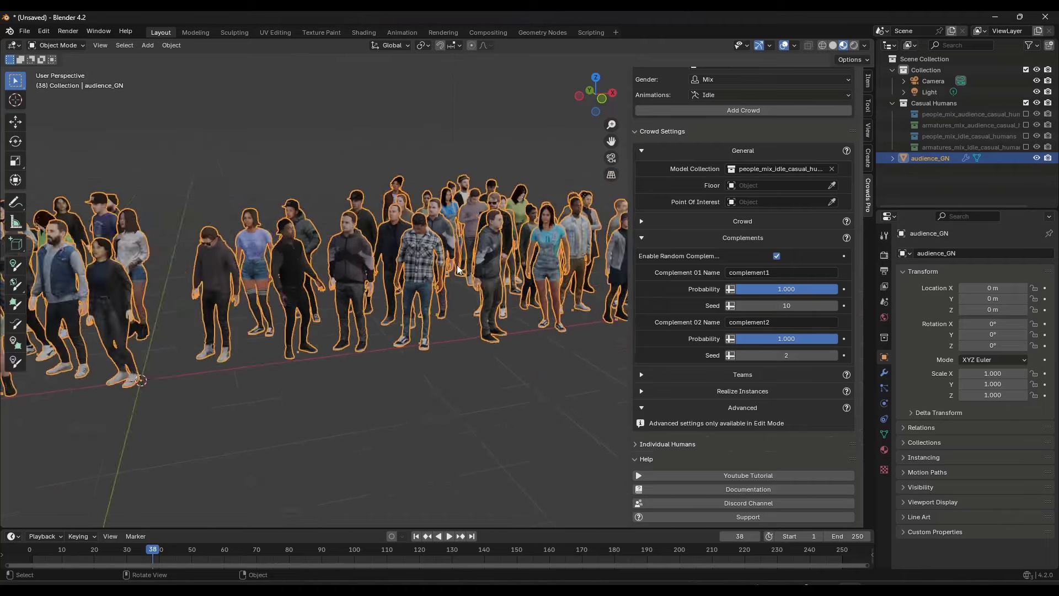
scroll(563, 258, up, 4)
scroll(570, 255, down, 5)
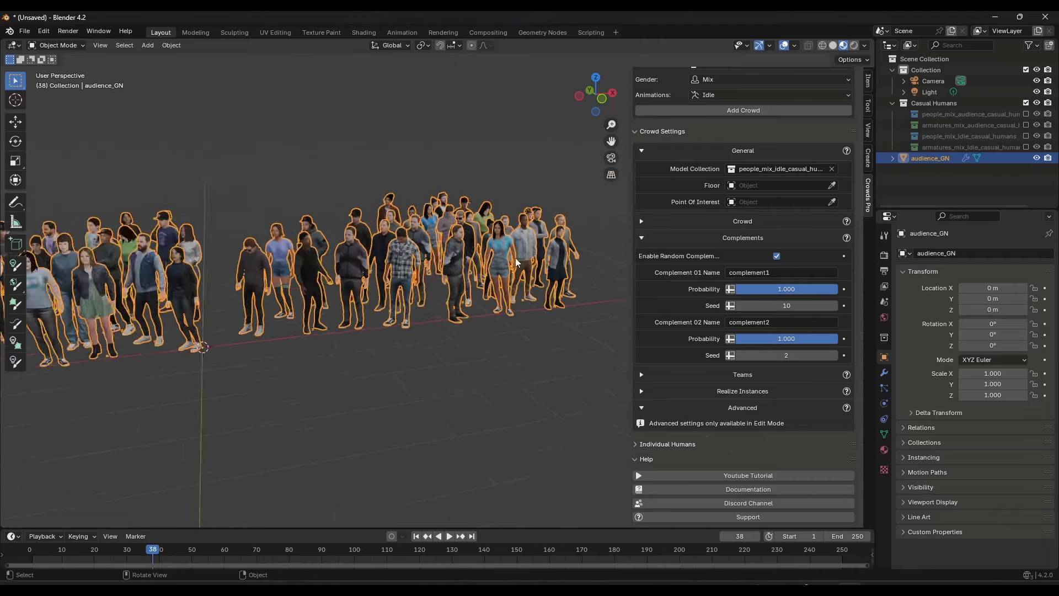
scroll(167, 276, up, 4)
Examine the Complements section and its demo animation on the add-on's product web page
scroll(167, 275, up, 2)
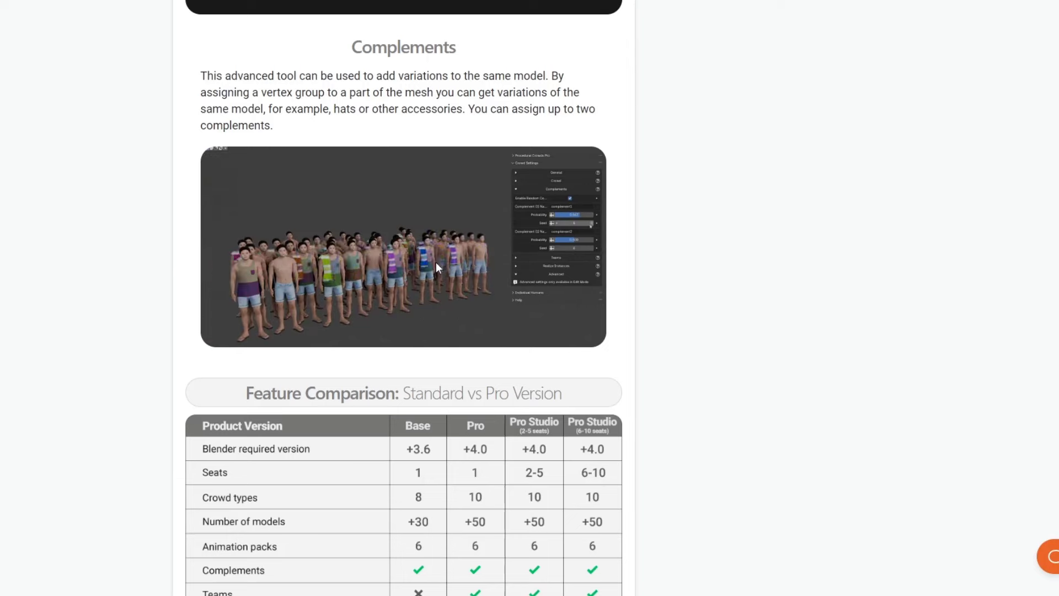
scroll(435, 264, up, 1)
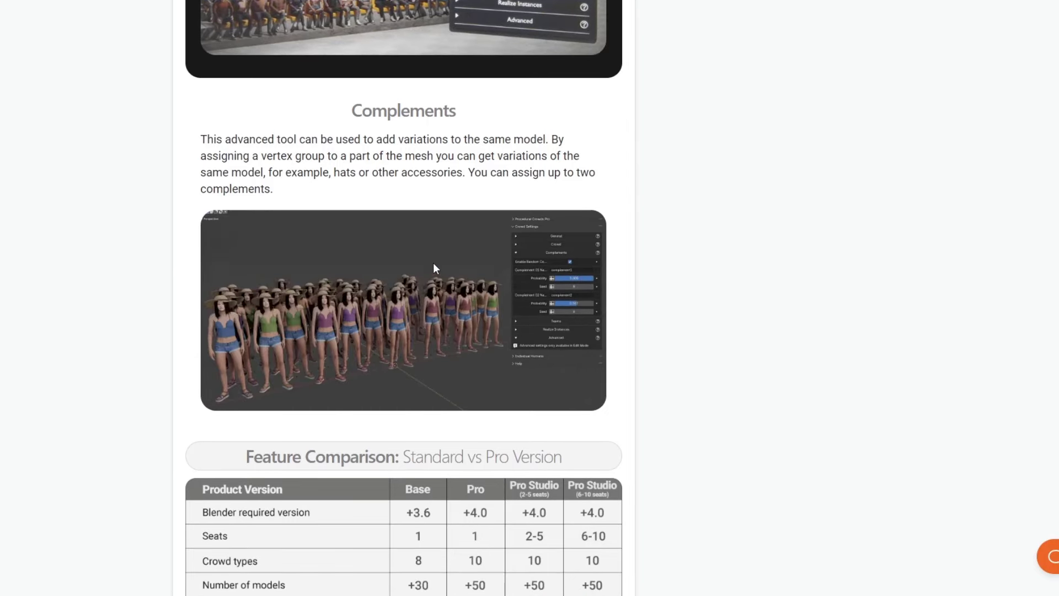
scroll(434, 267, down, 1)
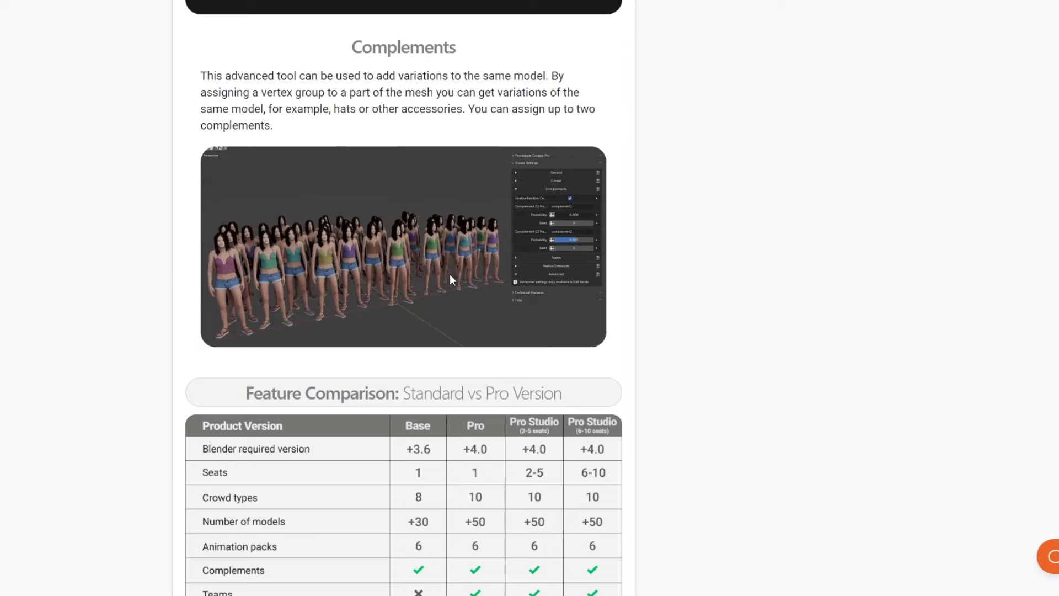
scroll(449, 273, down, 1)
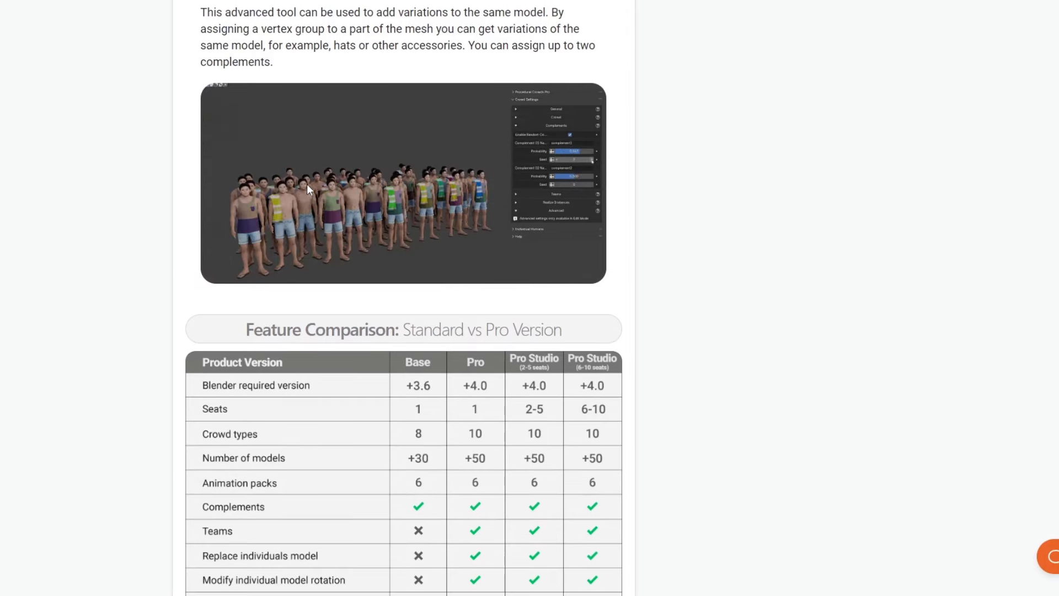
Switch back to Blender and configure the stadium crowd with Casual Humans models, Men as gender and the Audience animation
scroll(315, 184, up, 1)
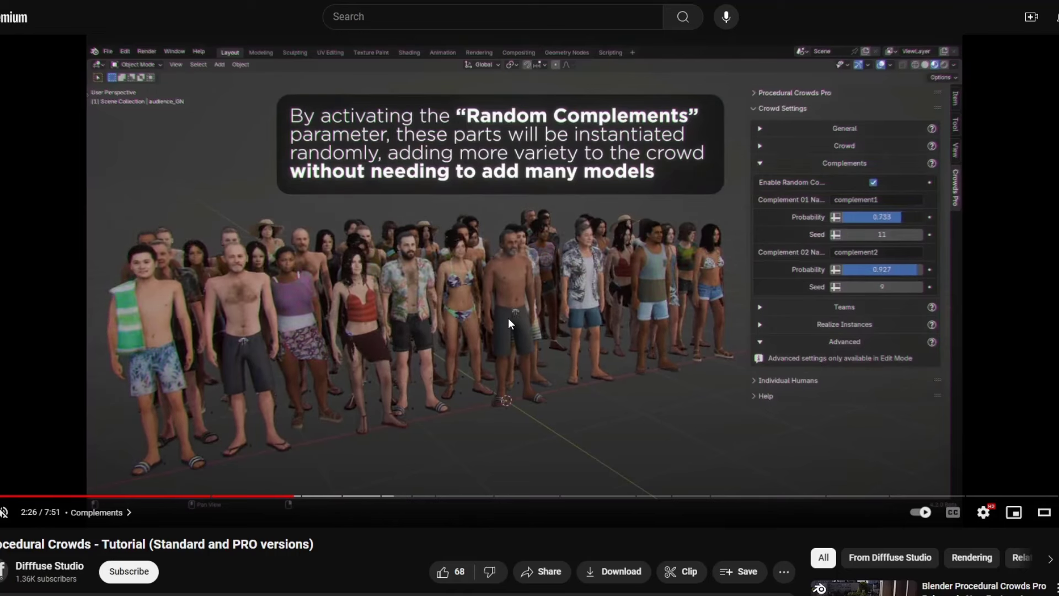
key(alt+Tab)
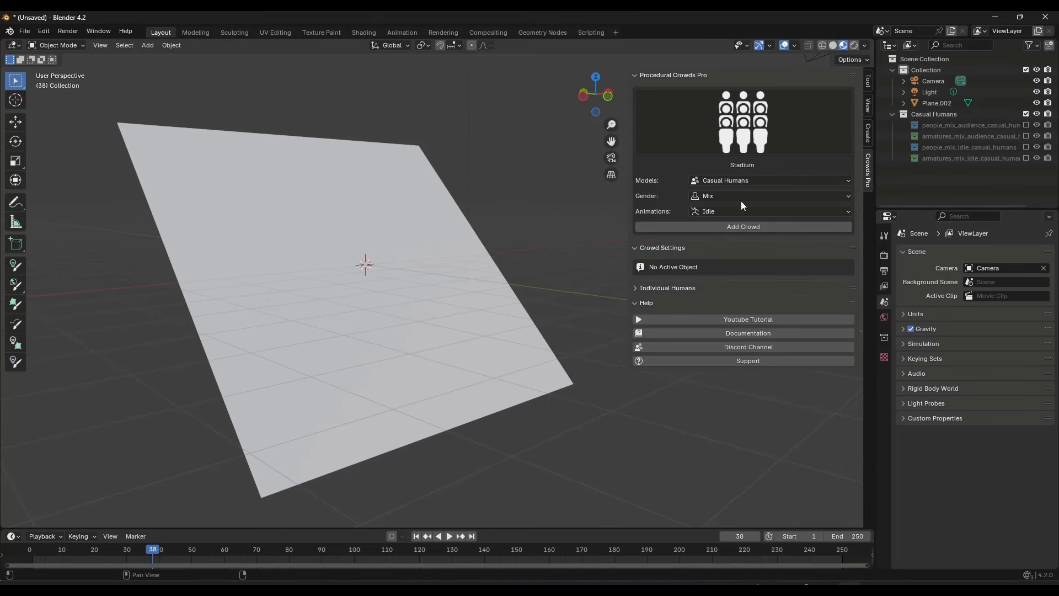
click(732, 179)
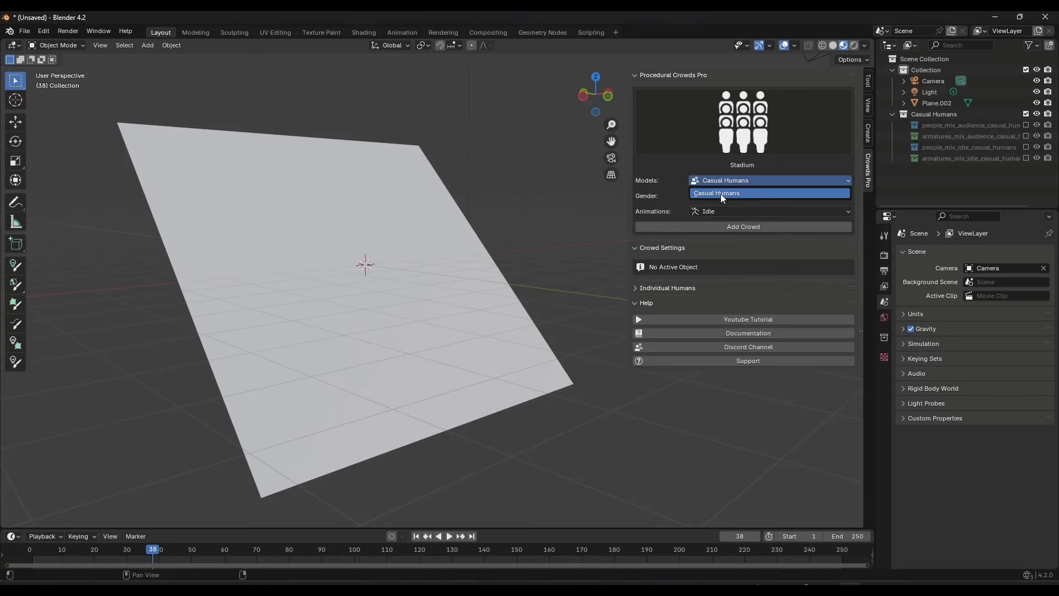
click(720, 193)
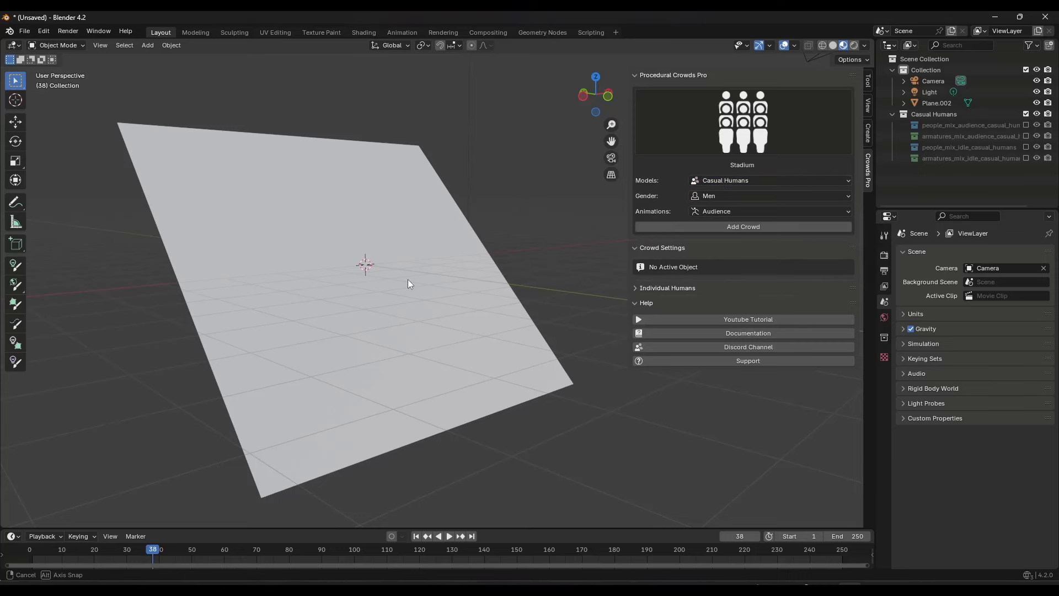
Add the stadium crowd using the tilted plane as its reference mesh
middle_drag(408, 279, 424, 275)
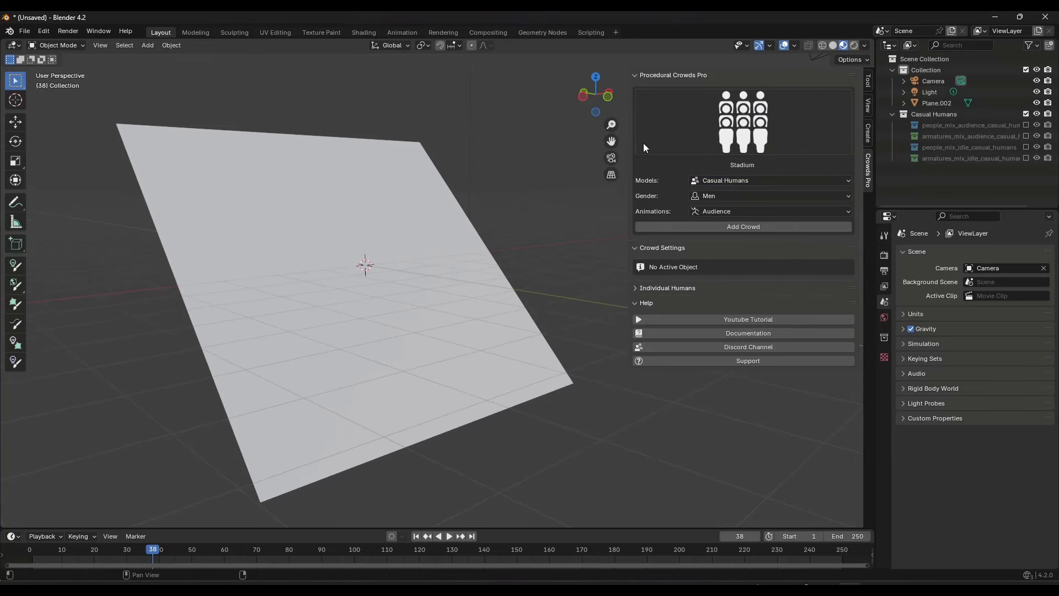
click(717, 130)
click(440, 264)
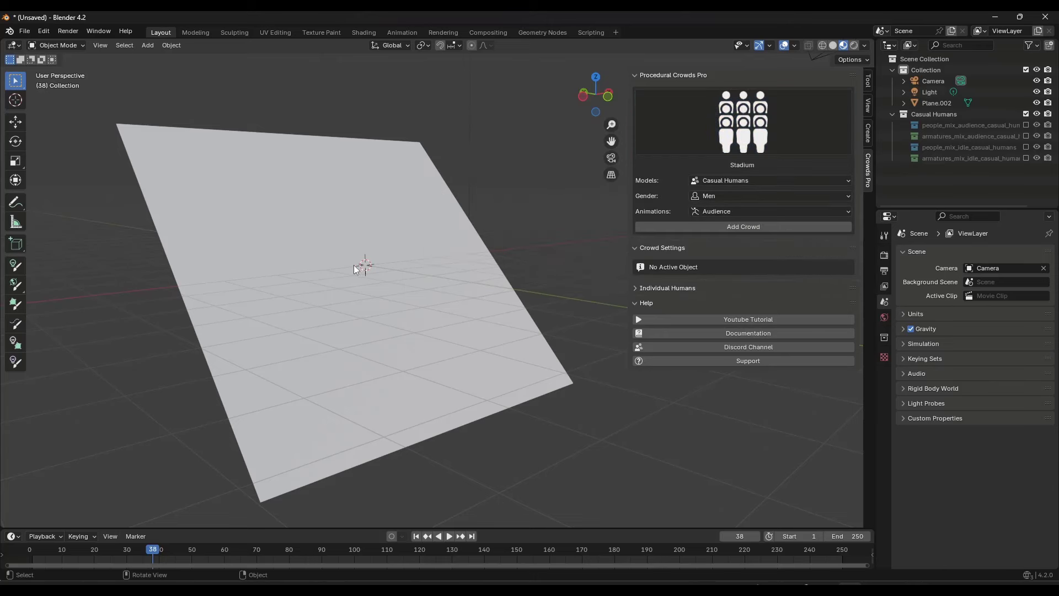
middle_drag(353, 265, 357, 269)
click(751, 227)
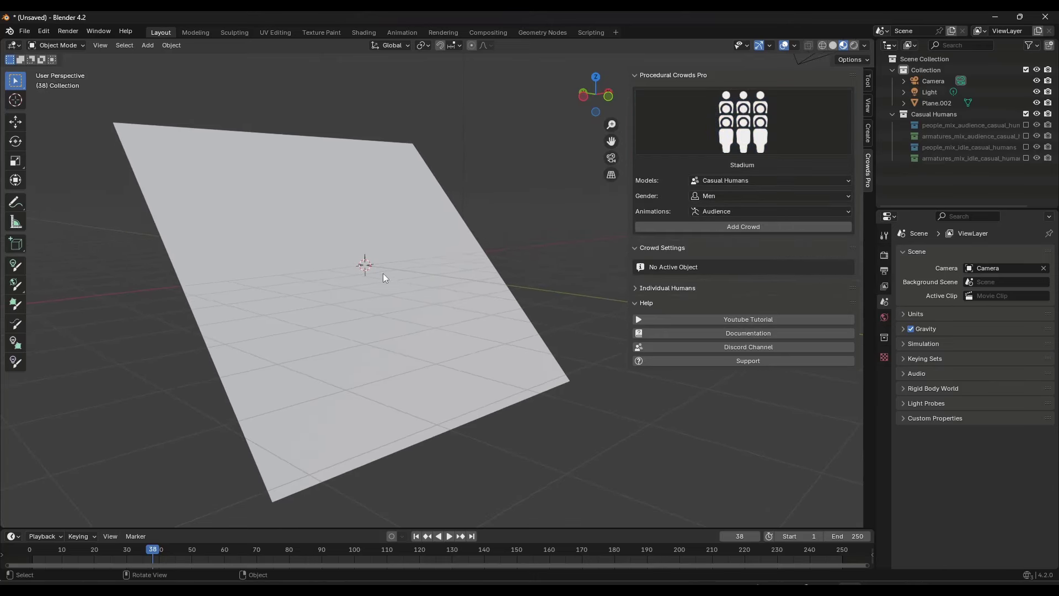
click(365, 288)
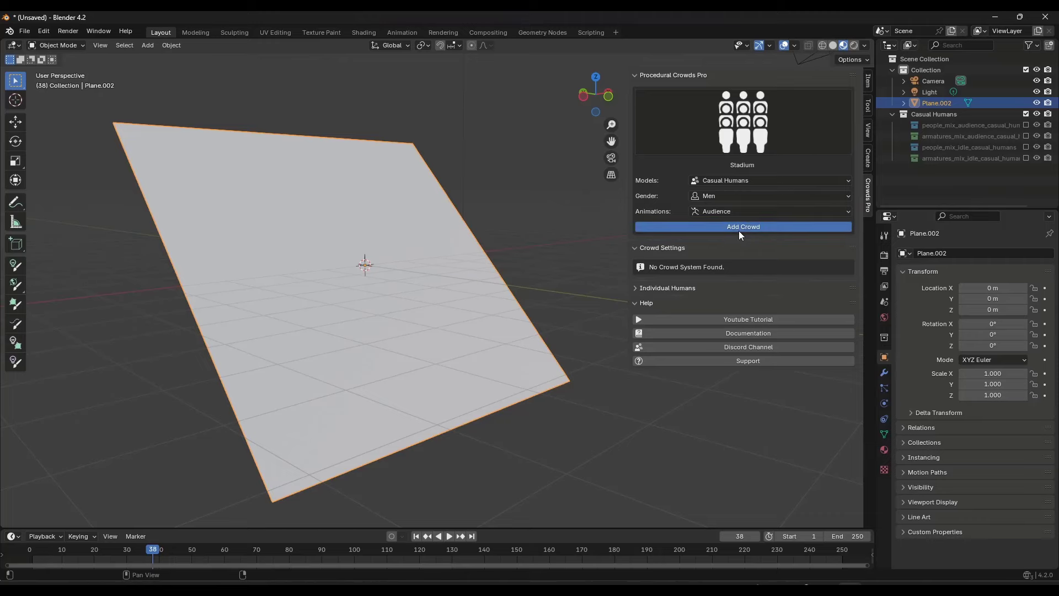
scroll(361, 273, down, 2)
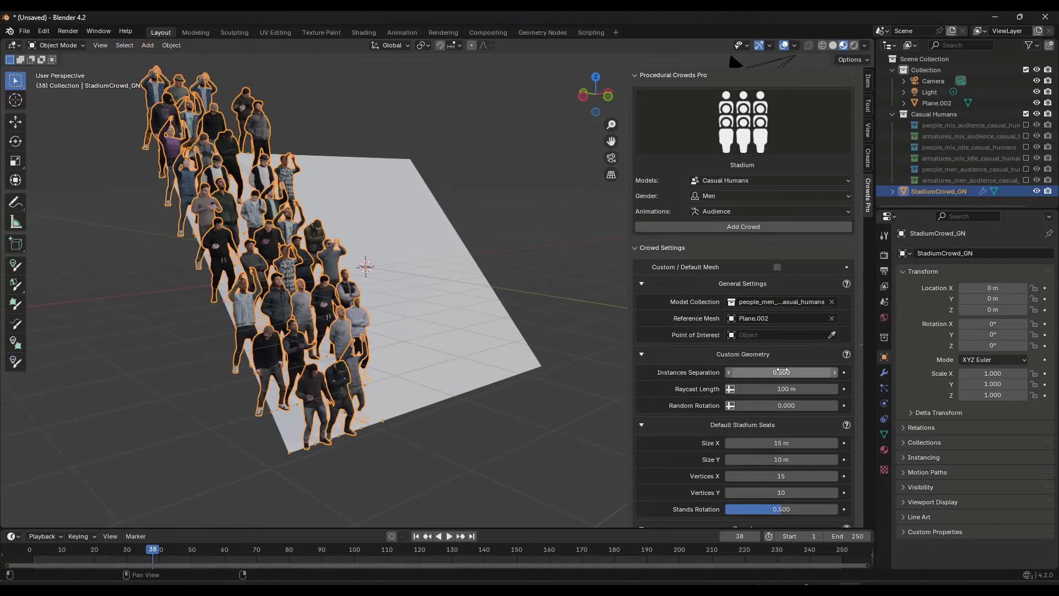
Set the stadium crowd's instances separation to 0.450
mouse_move(786, 374)
mouse_down()
mouse_move(811, 373)
mouse_move(782, 374)
mouse_up()
scroll(786, 286, down, 5)
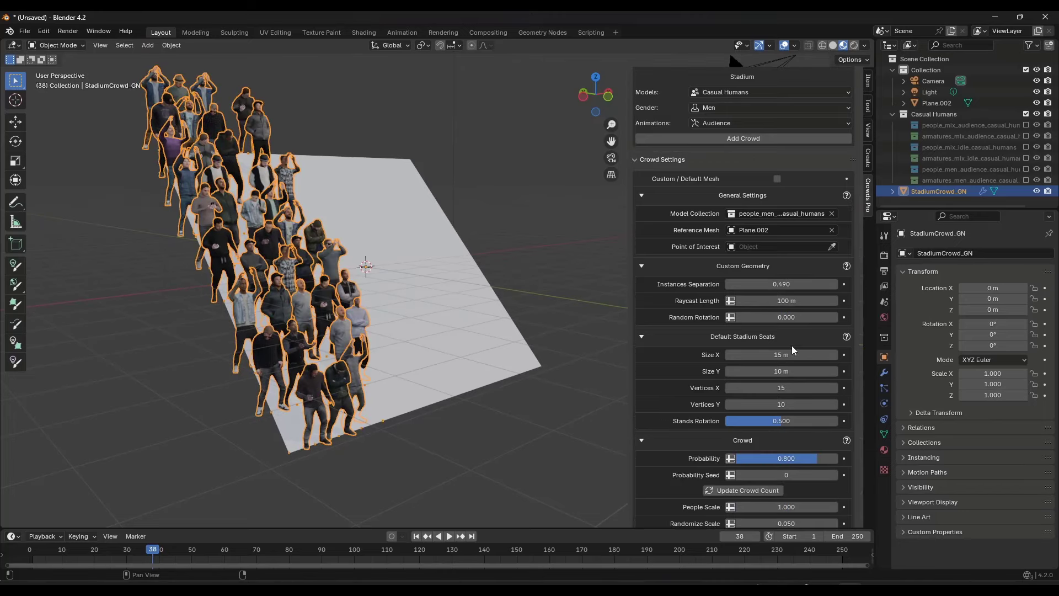
mouse_move(783, 262)
mouse_down()
mouse_move(808, 262)
mouse_move(777, 262)
mouse_up()
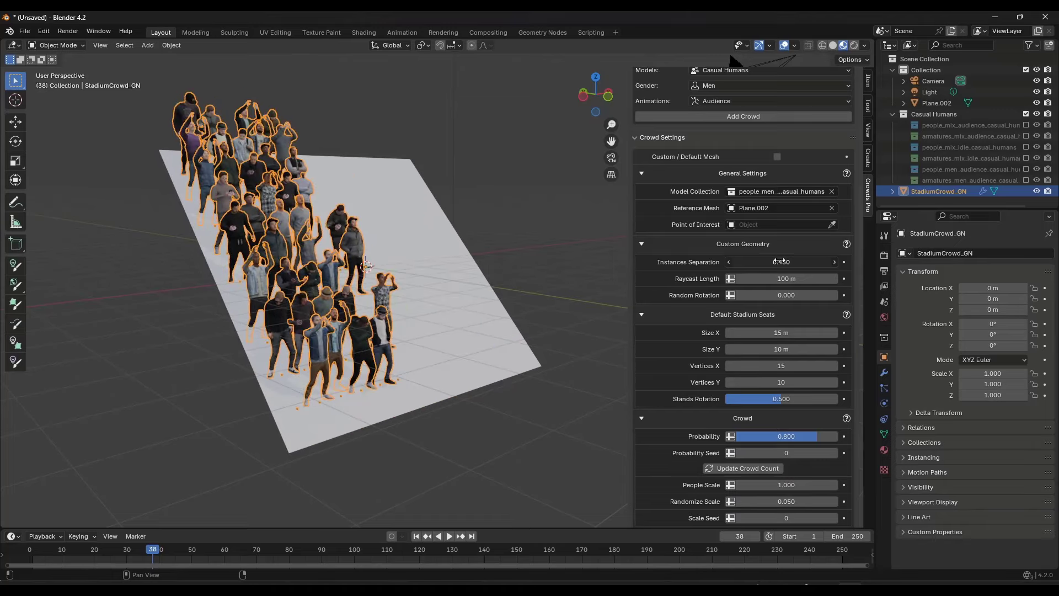
Update the stadium crowd's count so that people fill the tilted plane
scroll(785, 269, down, 2)
mouse_move(368, 292)
middle_down()
mouse_move(376, 331)
mouse_move(386, 325)
mouse_move(375, 293)
middle_up()
scroll(684, 315, down, 2)
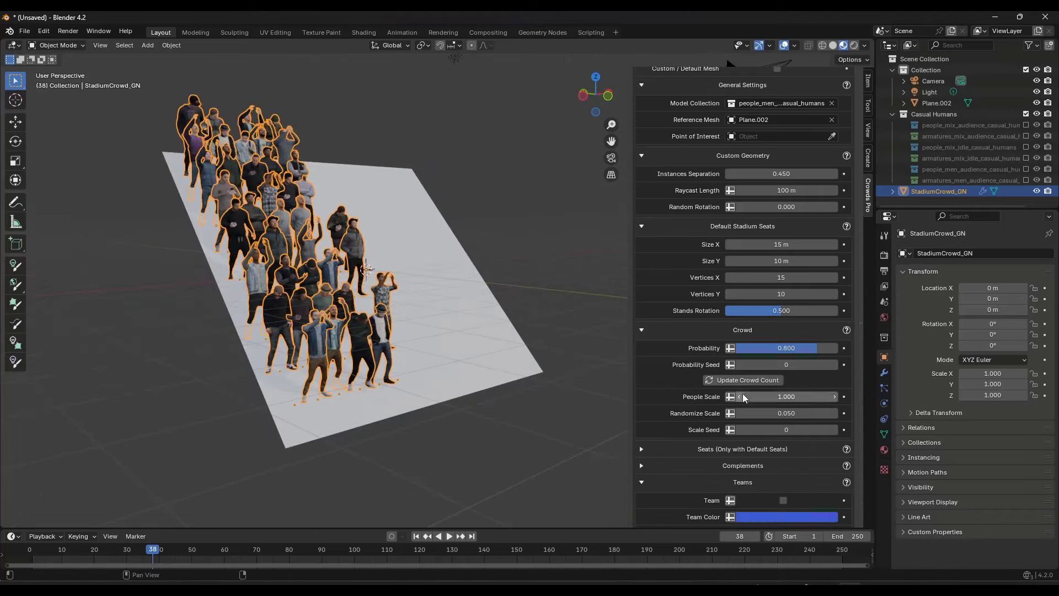
click(744, 380)
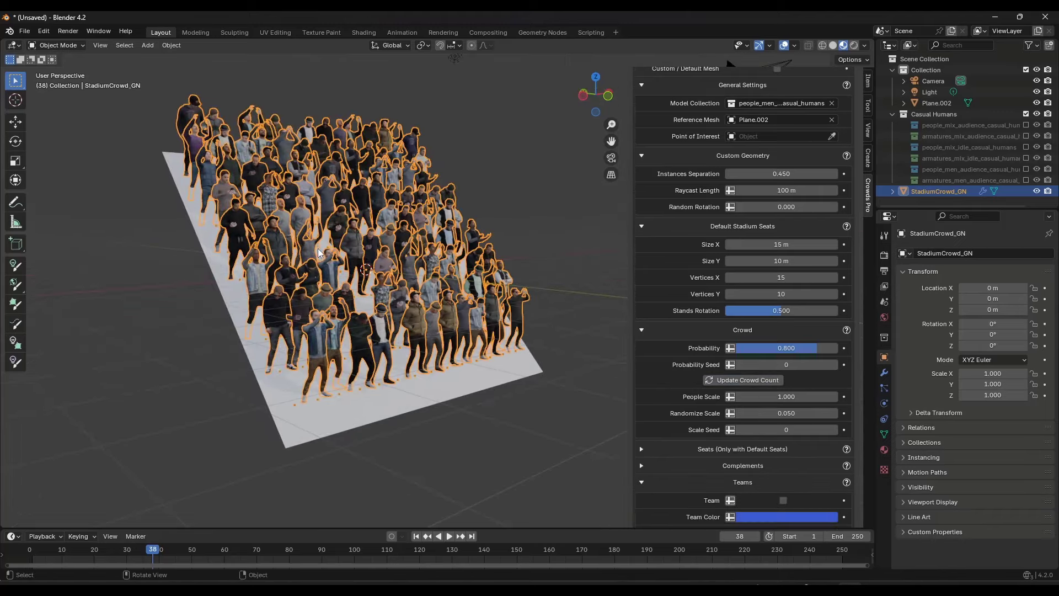
middle_drag(319, 252, 331, 235)
scroll(344, 213, up, 2)
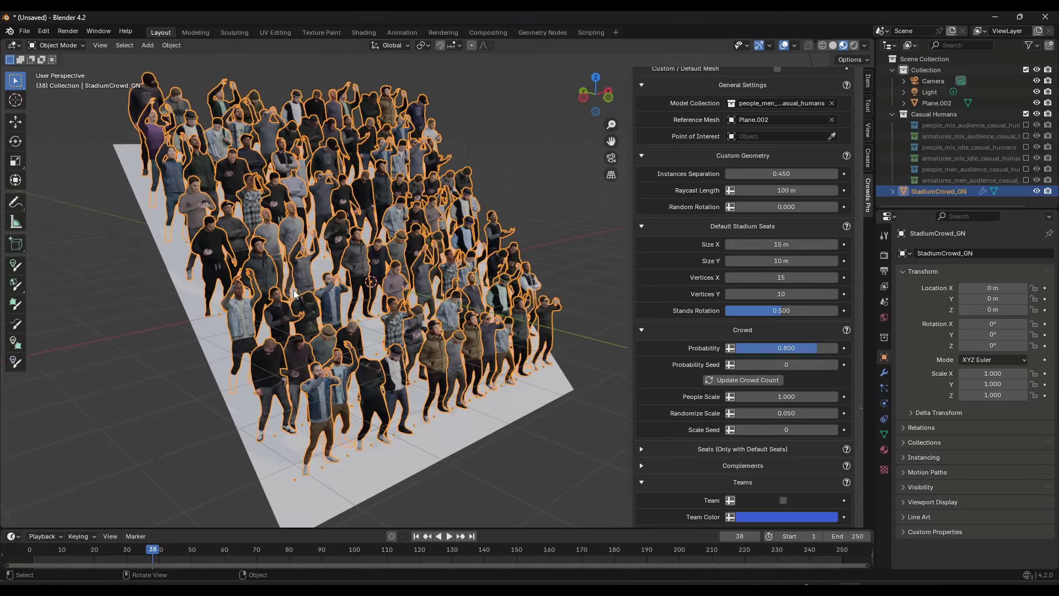
middle_drag(421, 302, 421, 301)
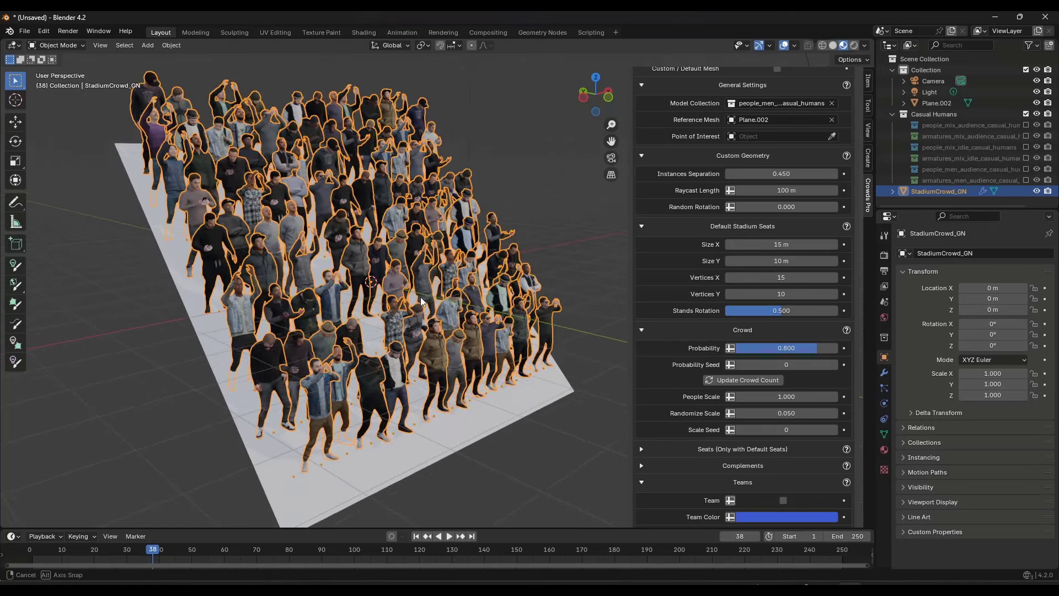
Enable the Team option for the stadium crowd
scroll(694, 321, down, 7)
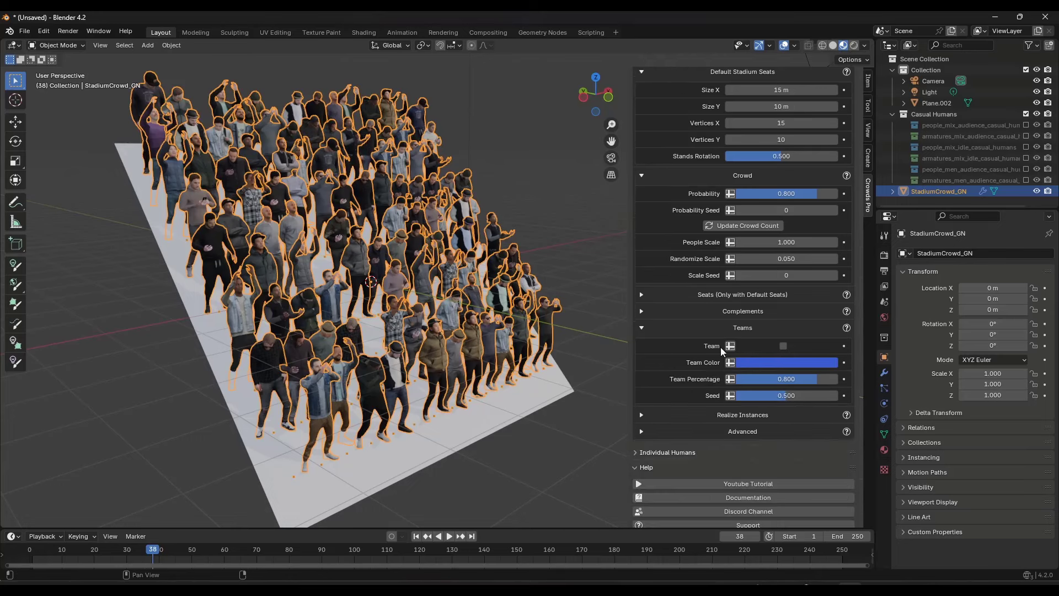
click(783, 345)
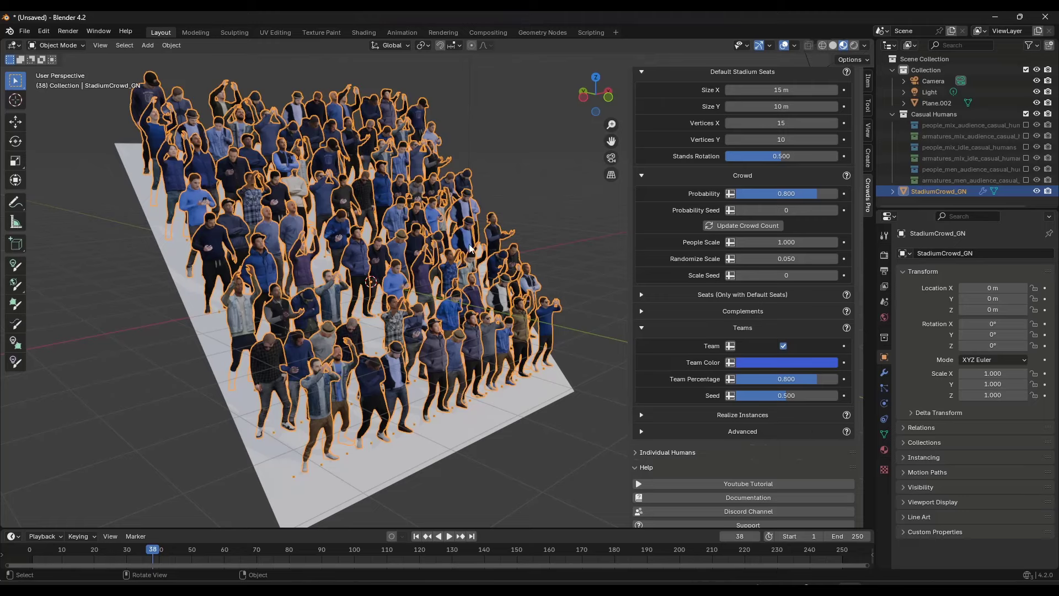
middle_drag(333, 262, 335, 261)
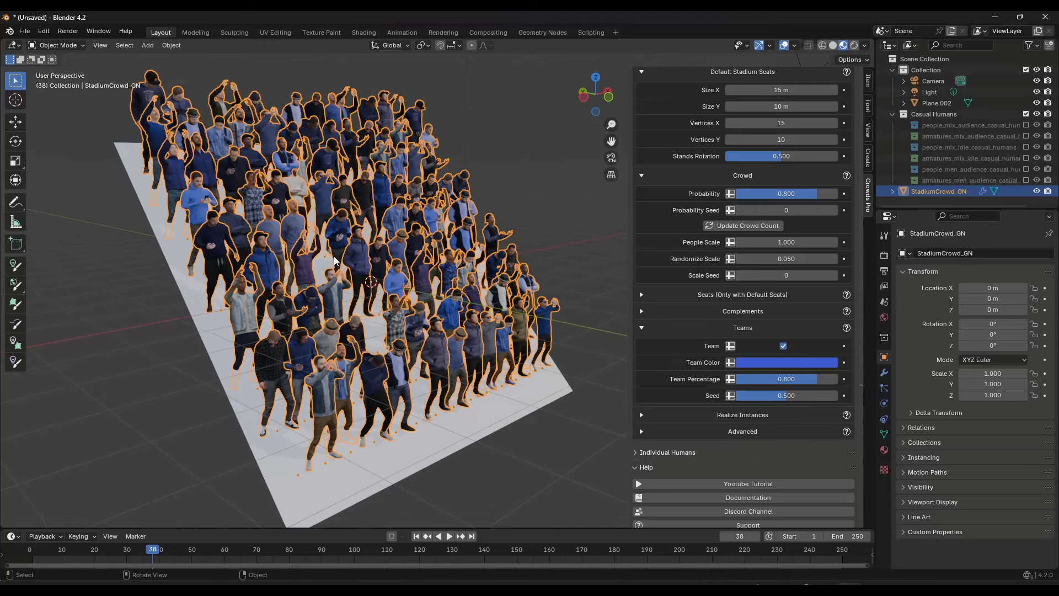
Change the team color to red and set the team percentage to 0.897 and its seed to 0.554
click(785, 363)
drag(794, 249, 793, 270)
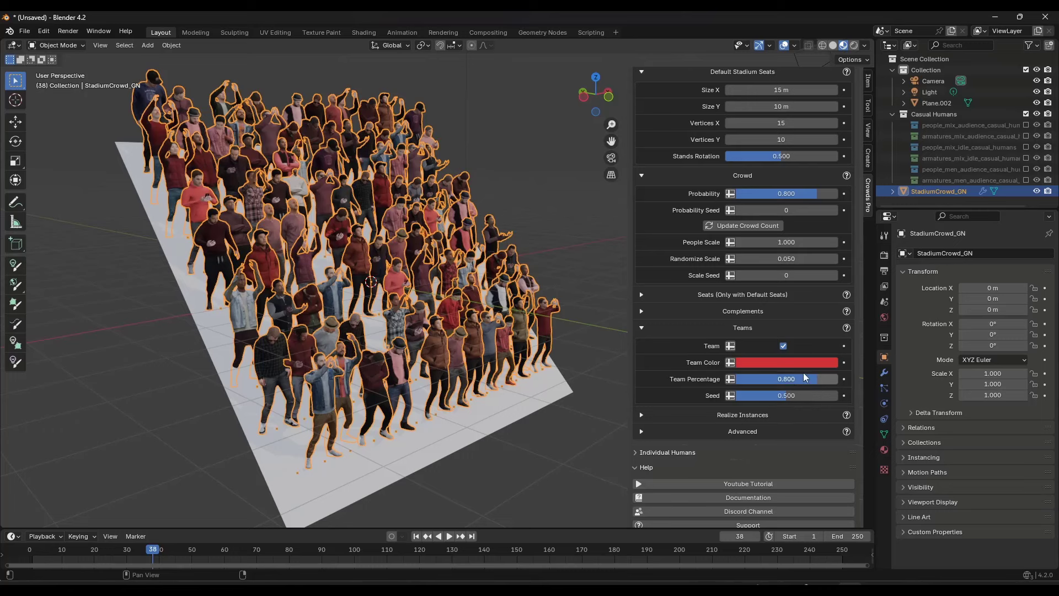
drag(786, 379, 827, 379)
Play the animation to view the stadium crowd moving in its team color, and stop it
scroll(447, 289, down, 3)
key(space)
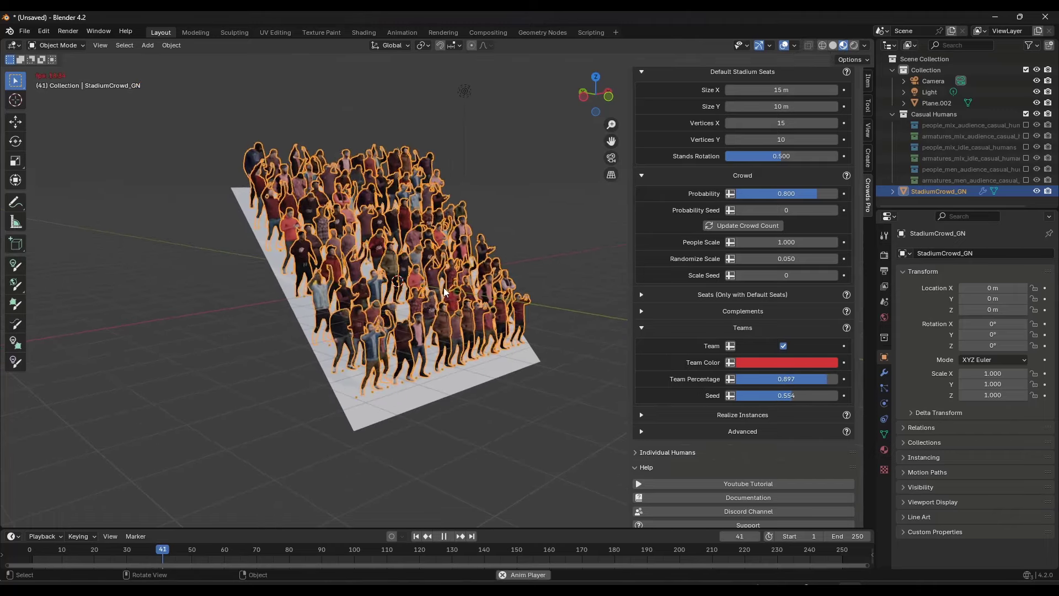
middle_drag(498, 291, 440, 288)
key(space)
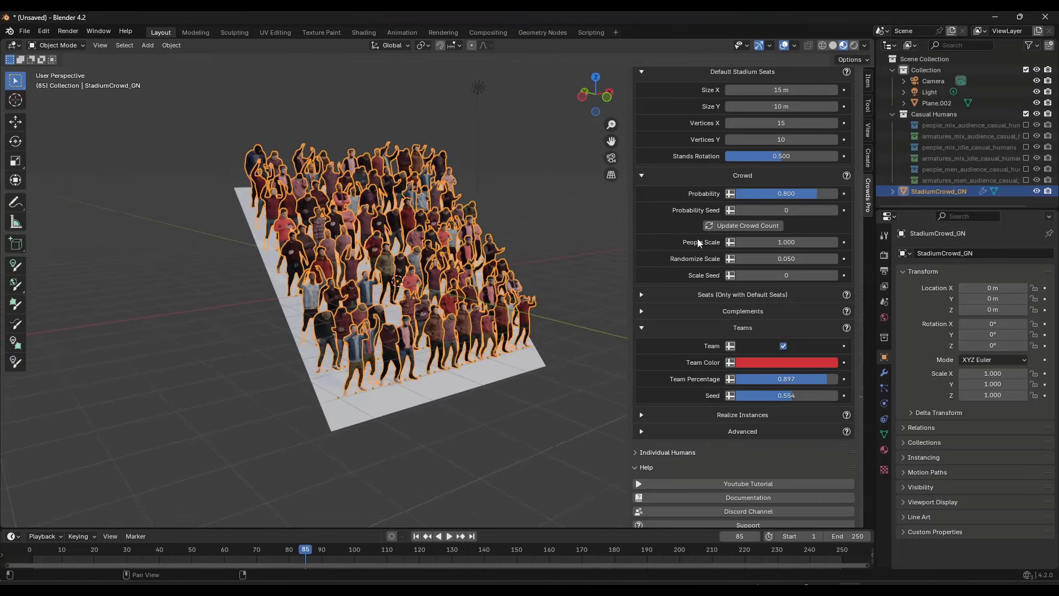
scroll(699, 242, up, 12)
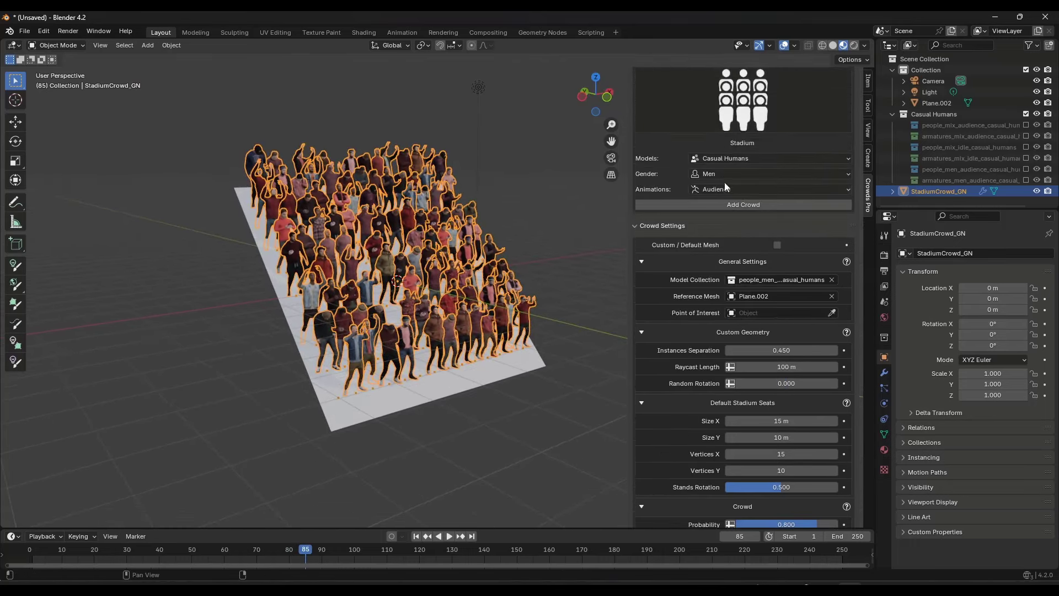
click(716, 188)
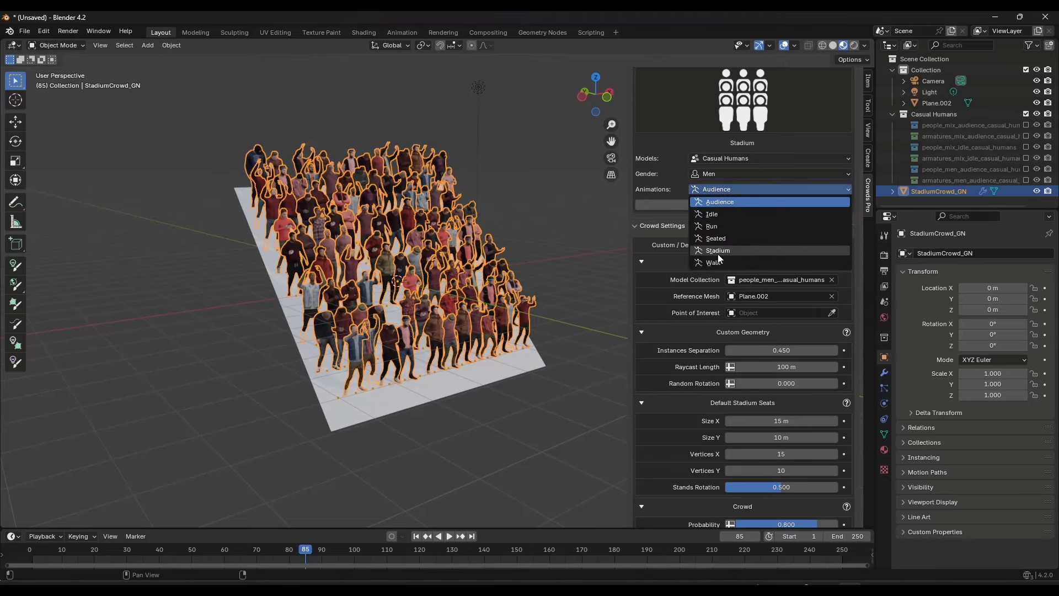
click(657, 218)
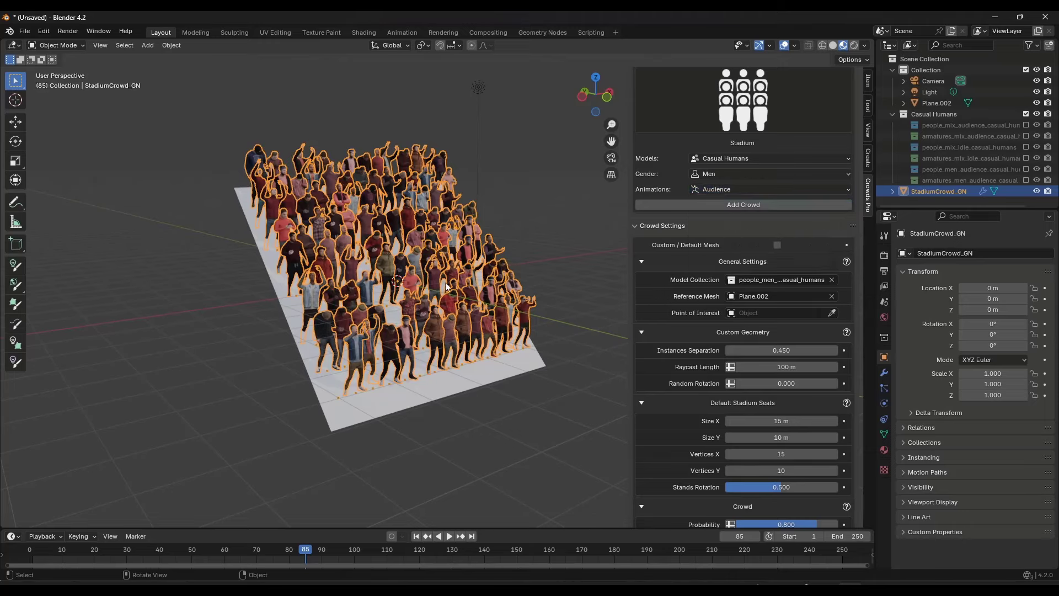
scroll(471, 281, up, 4)
scroll(471, 281, down, 1)
scroll(676, 363, down, 10)
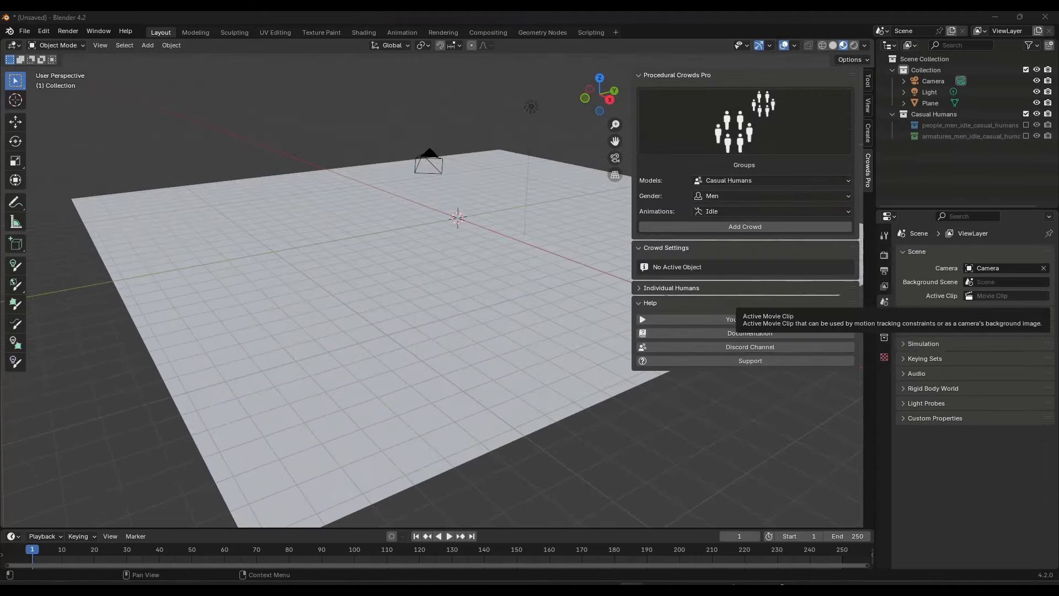
Add a Groups crowd of Casual Humans men with the Idle animation on the large ground plane
middle_drag(595, 190, 486, 208)
click(487, 207)
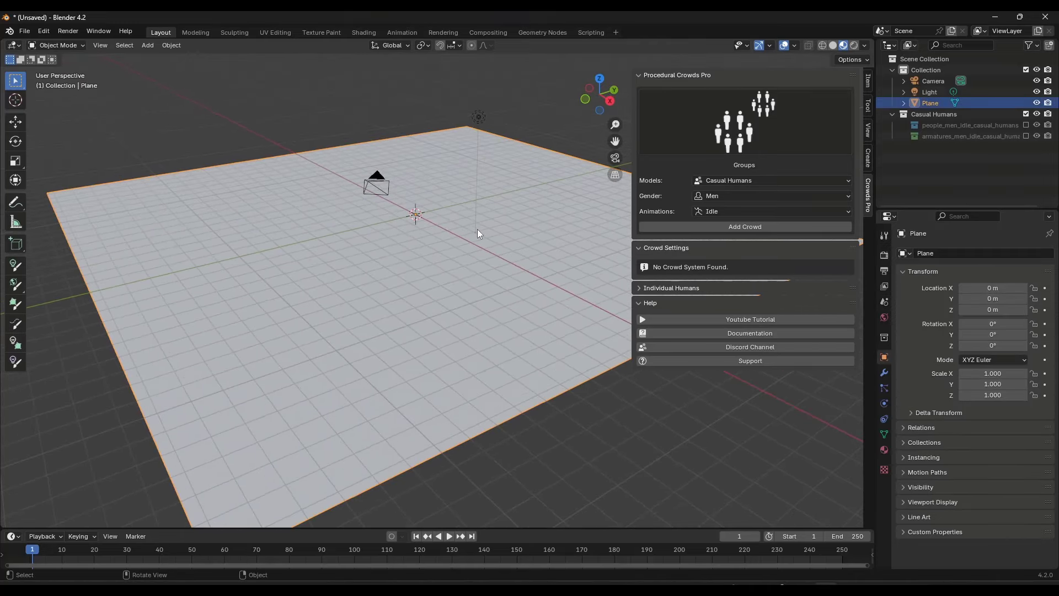
click(716, 127)
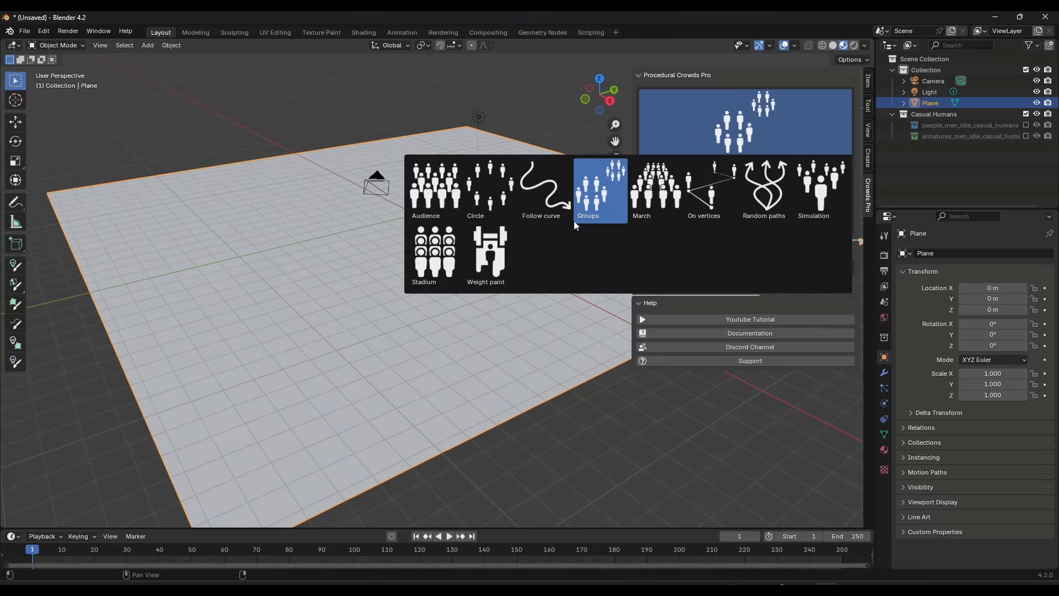
click(600, 199)
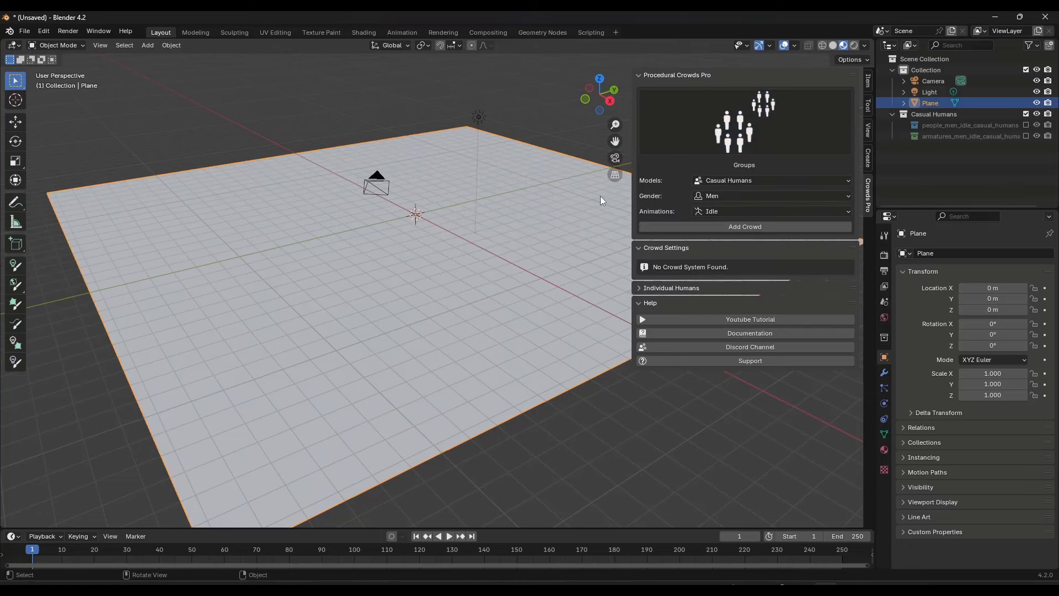
click(727, 213)
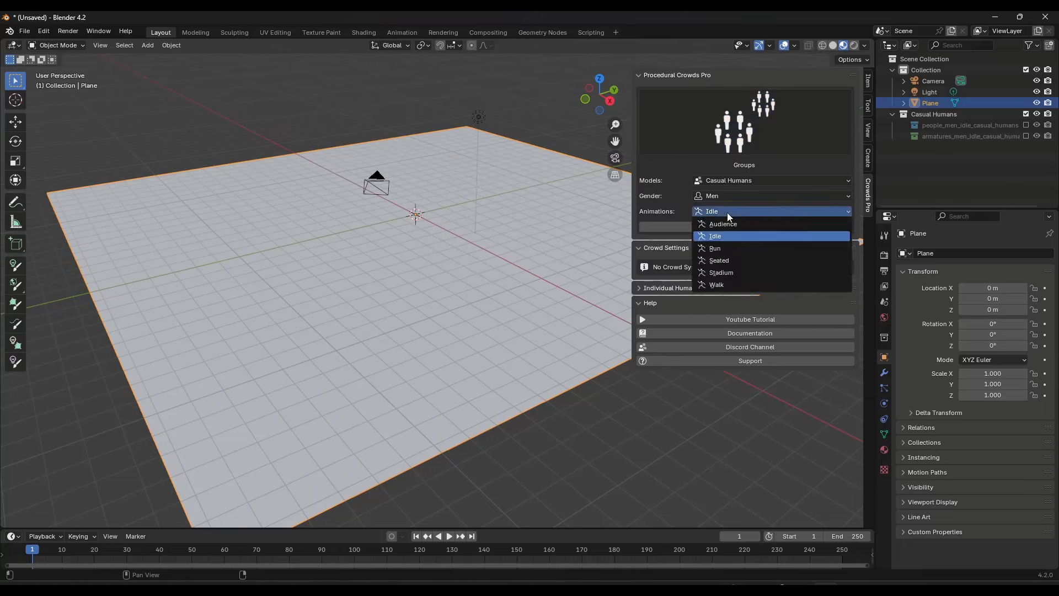
click(727, 213)
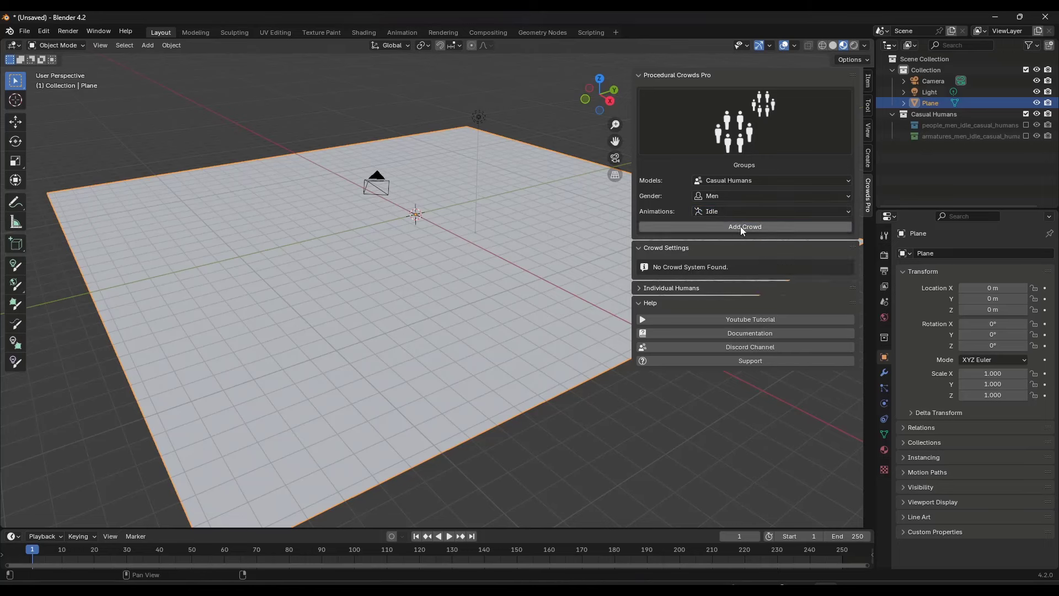
click(741, 226)
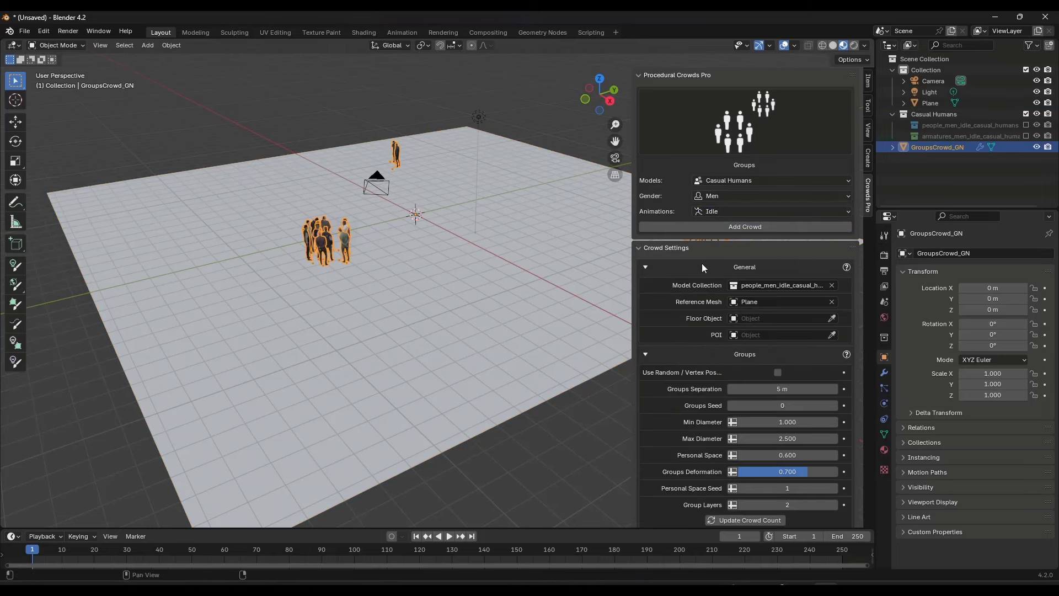
Update the Groups crowd's count and try placing the groups at the plane's vertices instead of random positions
scroll(766, 301, down, 4)
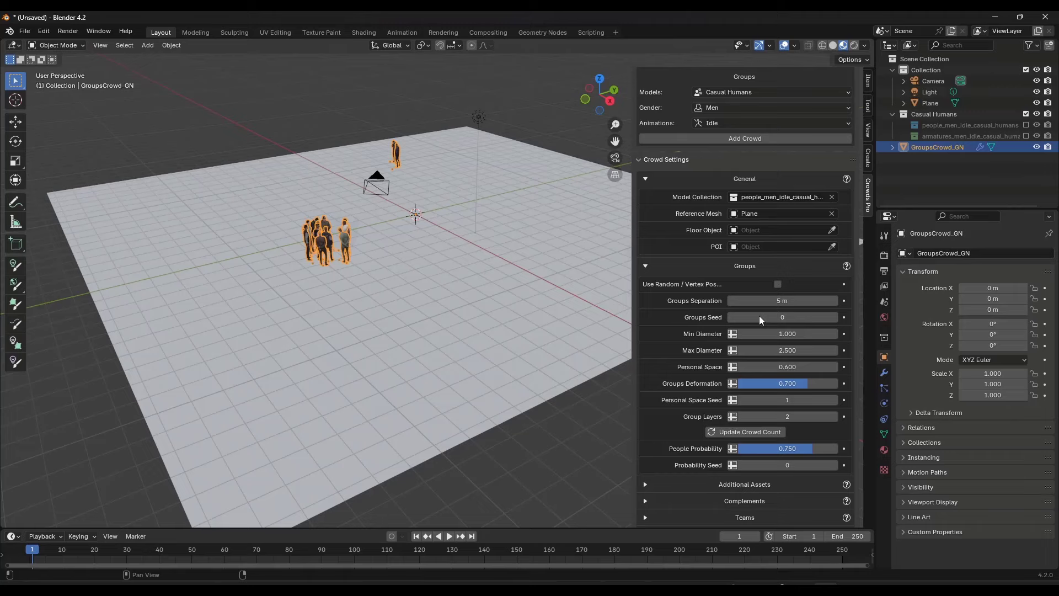
click(744, 432)
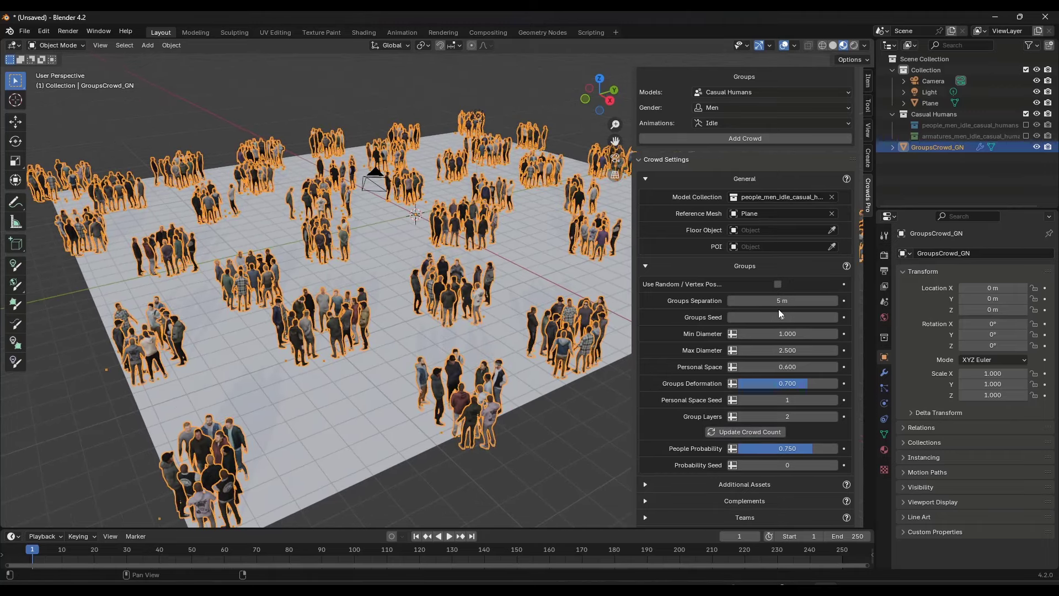
click(777, 285)
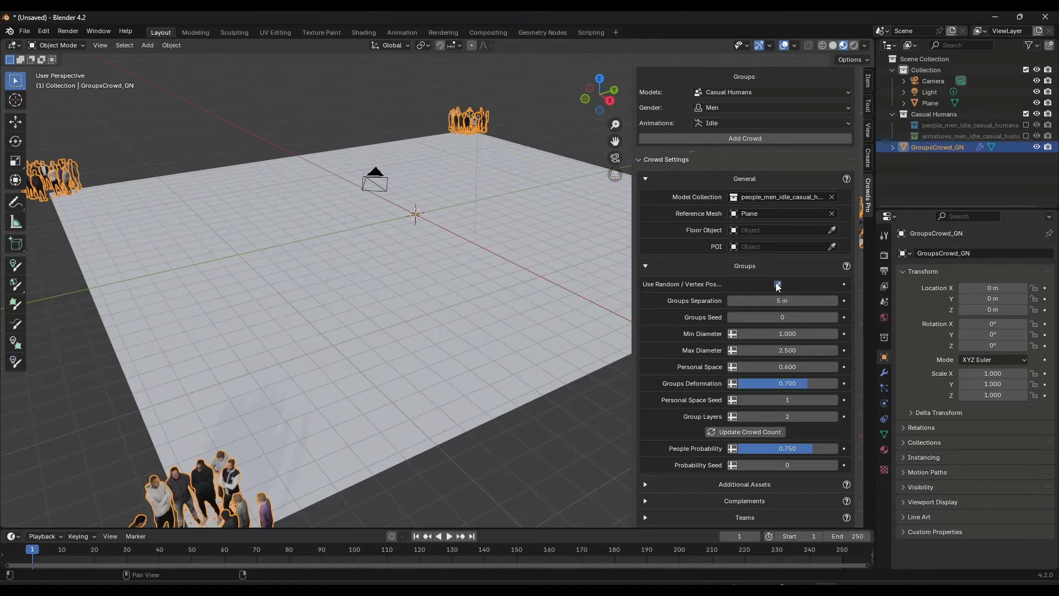
click(777, 285)
Set groups separation to 3.42 m, groups seed to 34, minimum diameter to 1.760, maximum diameter to 2.470, personal space to 0.610 and deformation to 0.715
drag(768, 303, 860, 317)
drag(768, 334, 806, 386)
scroll(385, 267, down, 3)
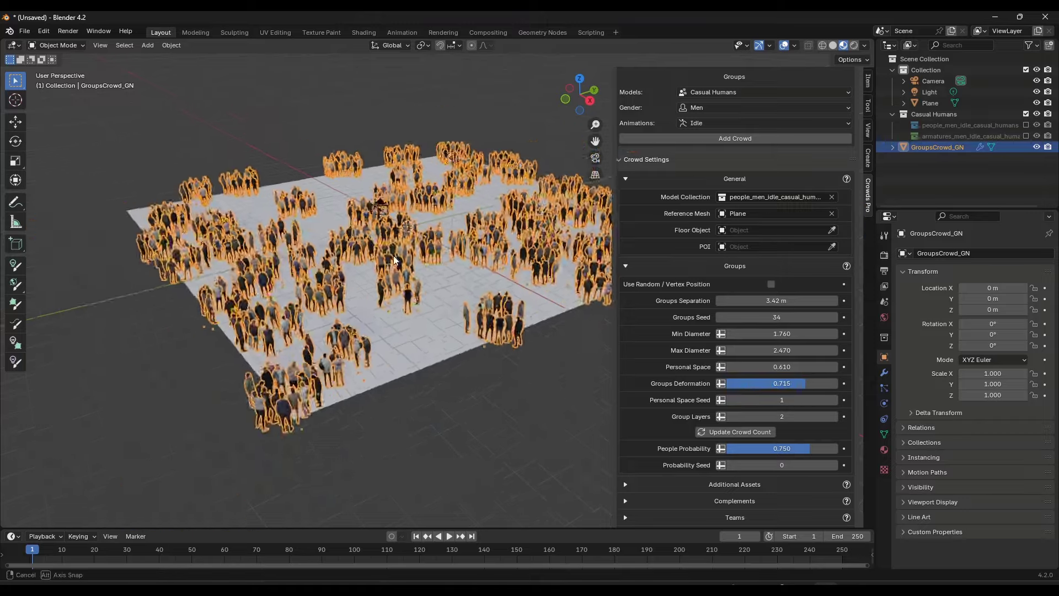
Update the crowd count of the Groups crowd to match its new layout settings
mouse_move(384, 267)
middle_down()
mouse_move(384, 320)
mouse_move(386, 265)
middle_up()
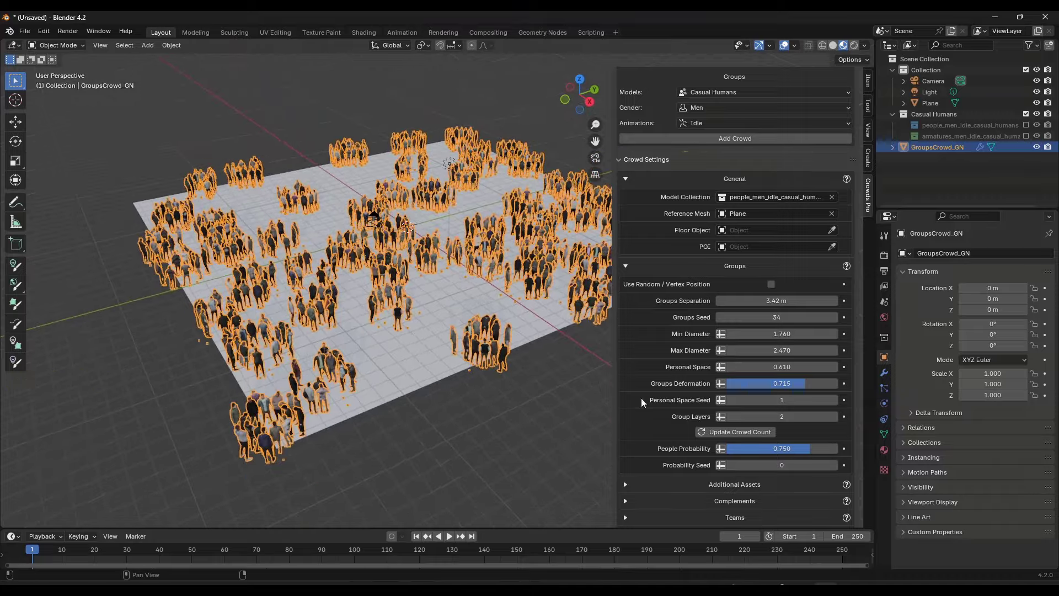
click(750, 432)
scroll(442, 260, up, 4)
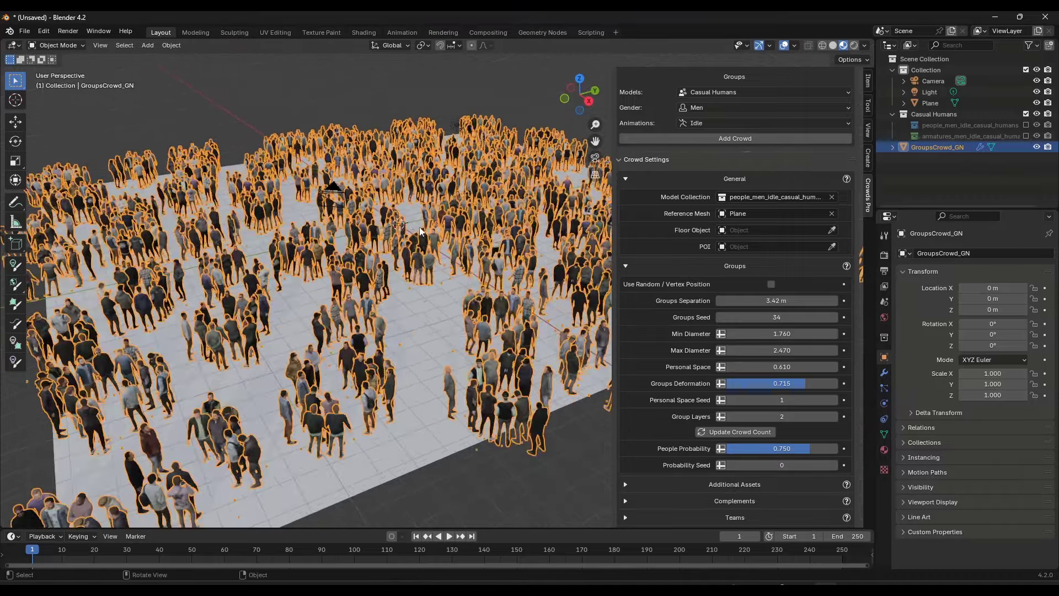
middle_drag(406, 230, 413, 227)
Enable Team coloring for the Groups crowd and set its team probability to 0.835
scroll(660, 387, down, 5)
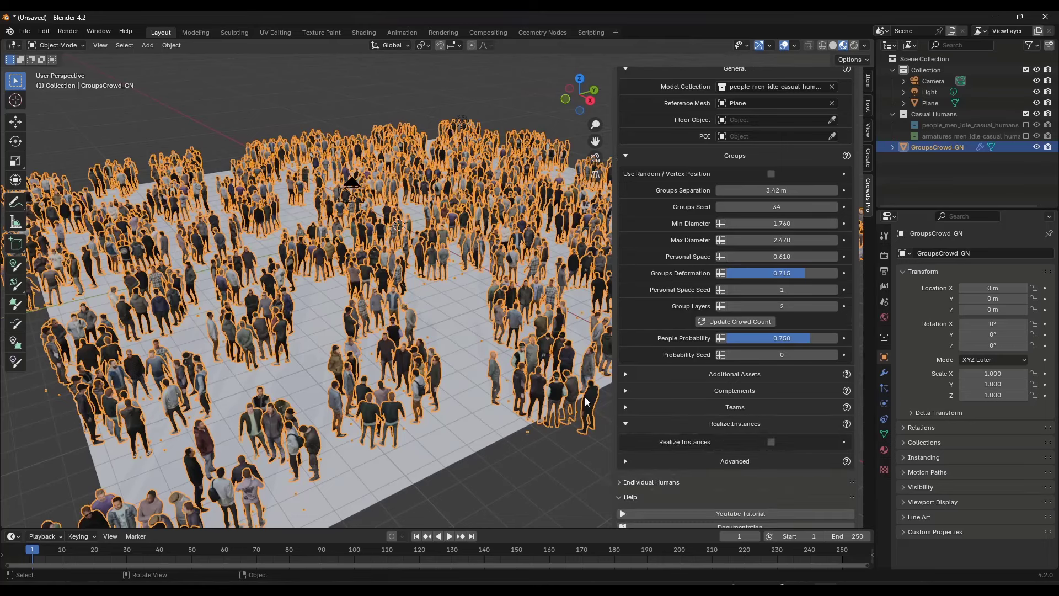
click(626, 407)
click(778, 425)
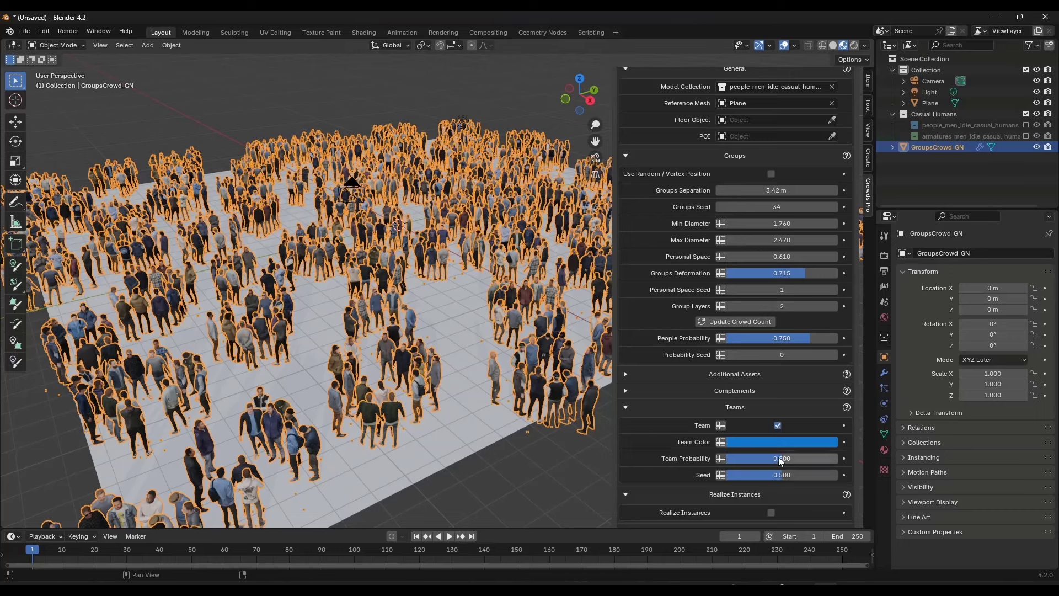
drag(781, 461, 819, 461)
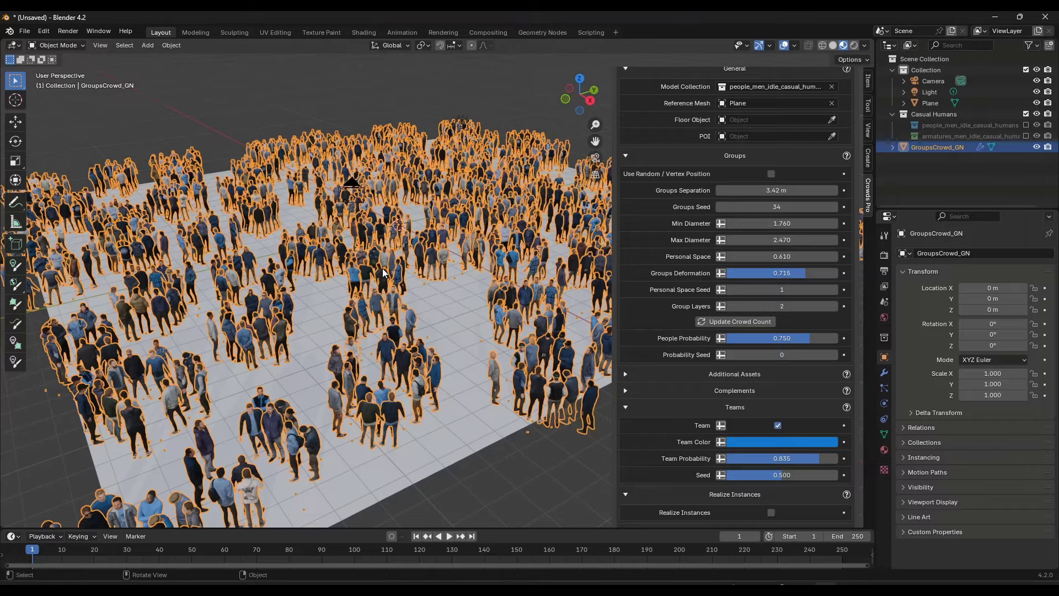
Inspect the team-colored groups up close and play the animation to view their idle movement
scroll(383, 270, up, 5)
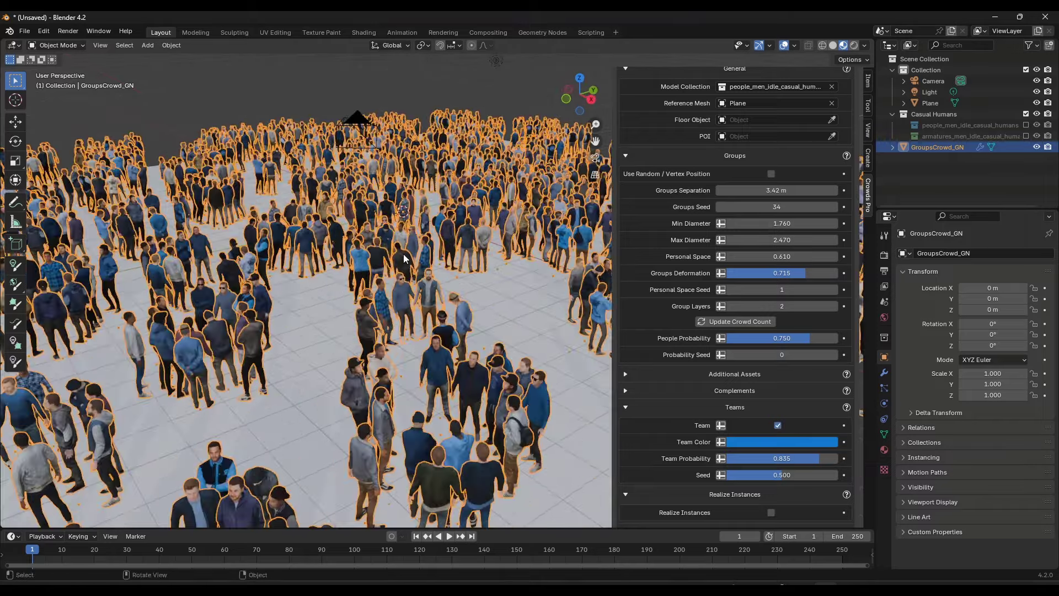
scroll(408, 265, down, 4)
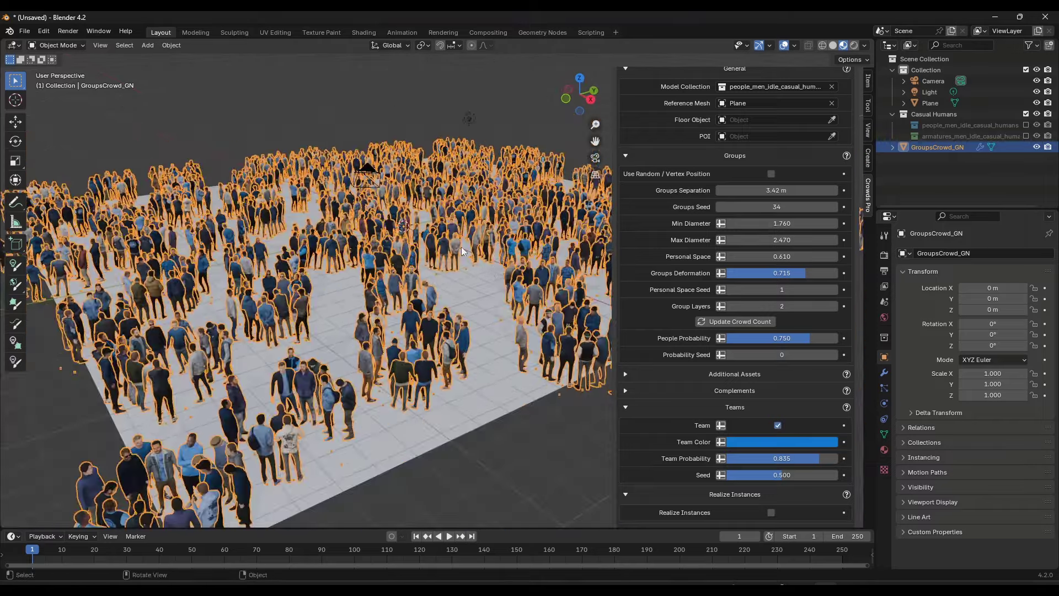
key(space)
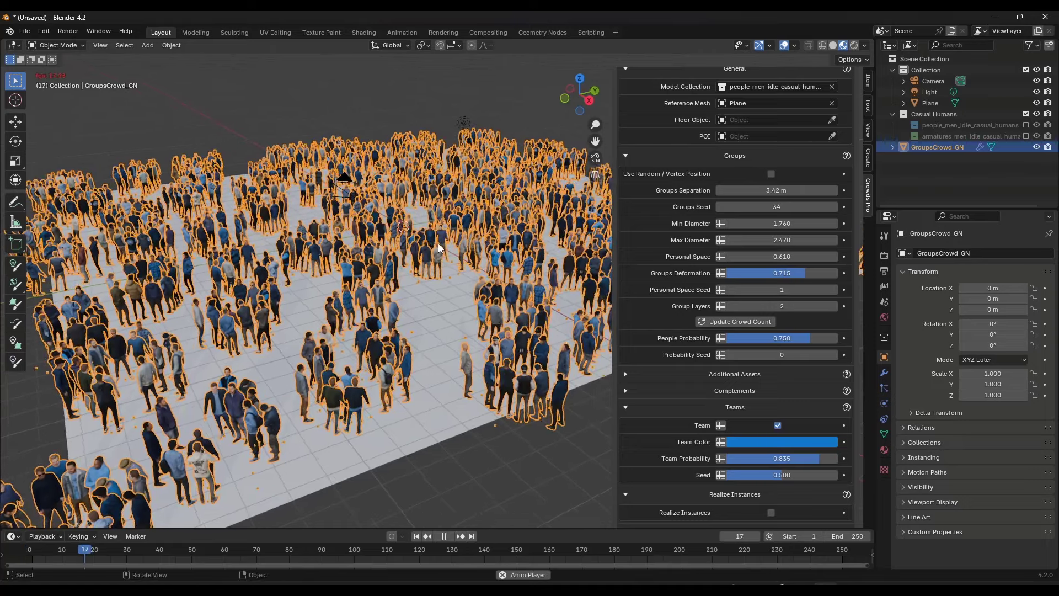
middle_drag(379, 222, 346, 219)
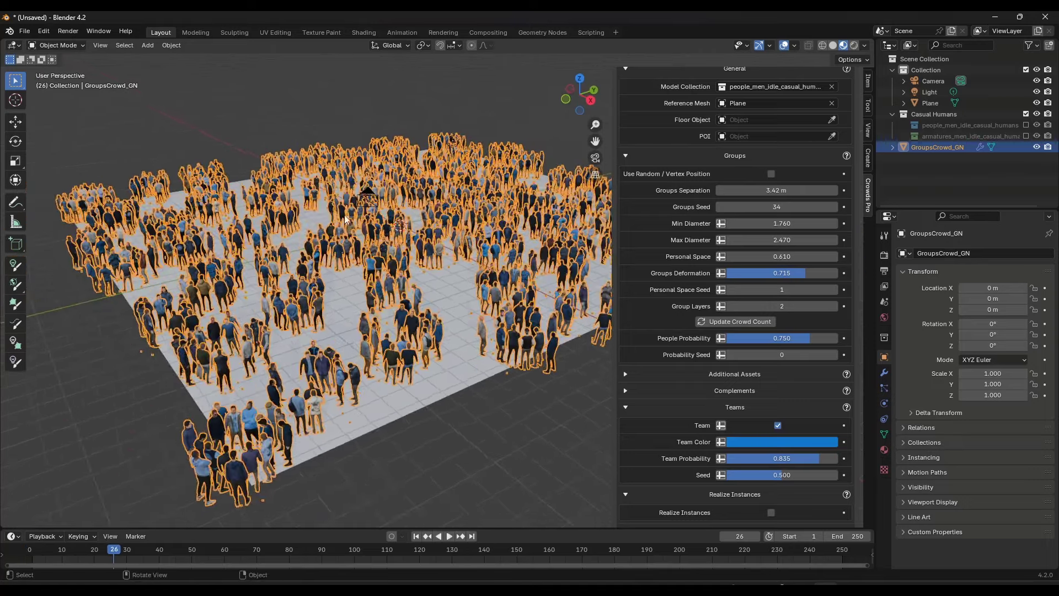
Start a new General file and add a Bézier curve to the cleared scene
click(25, 32)
mouse_move(32, 47)
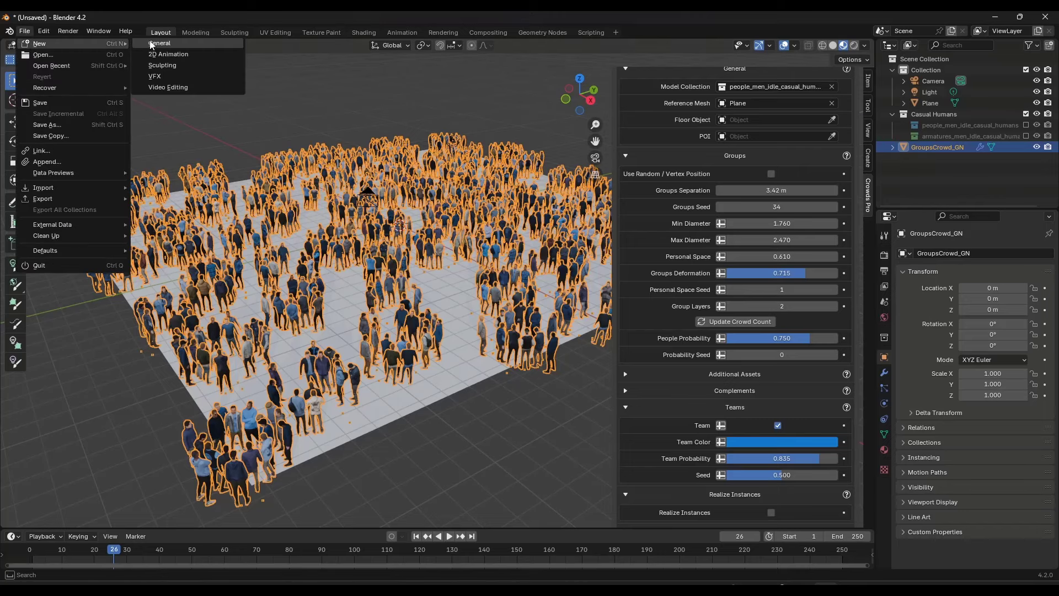
click(154, 44)
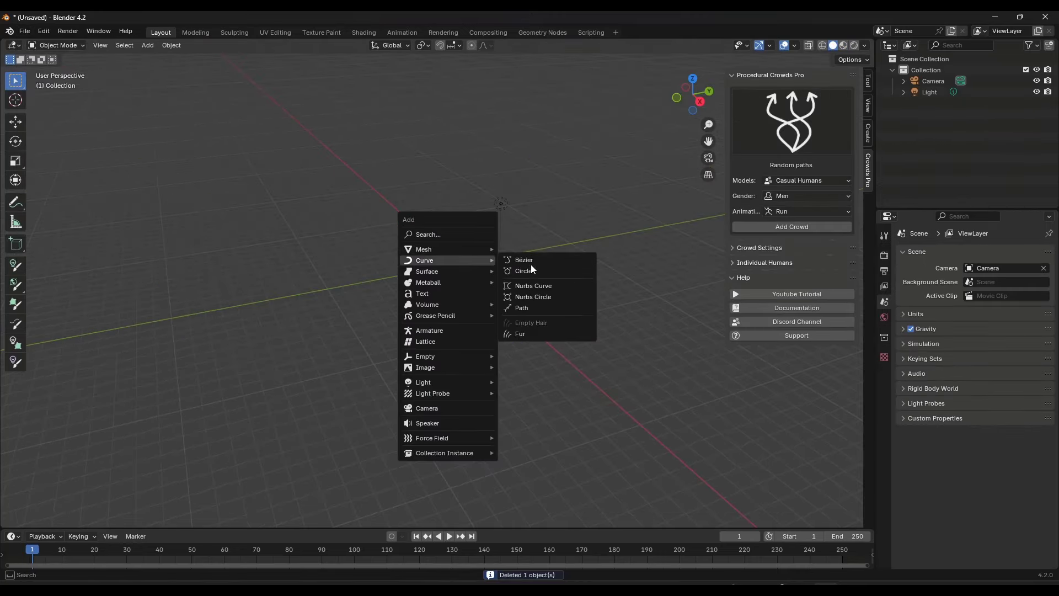
click(532, 260)
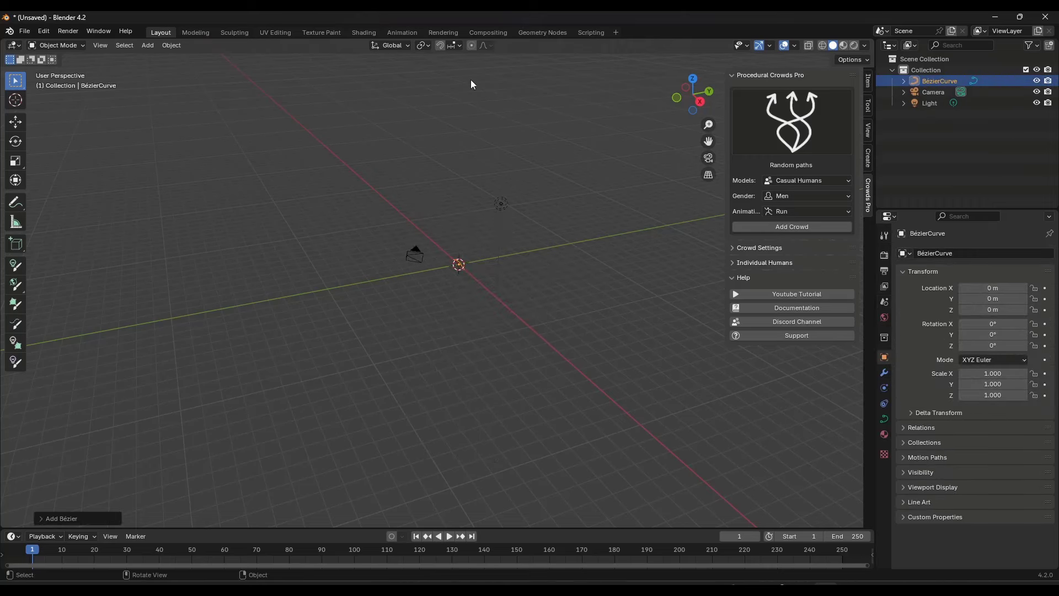
Delete all of the Bézier curve's vertices in Edit Mode, working from the top view
click(697, 80)
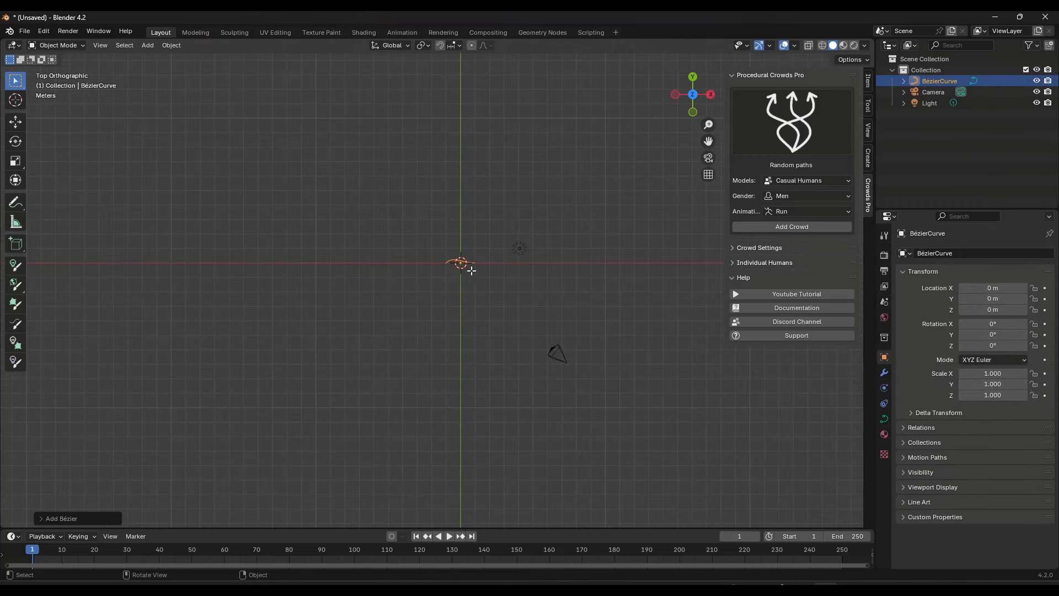
key(Tab)
key(x)
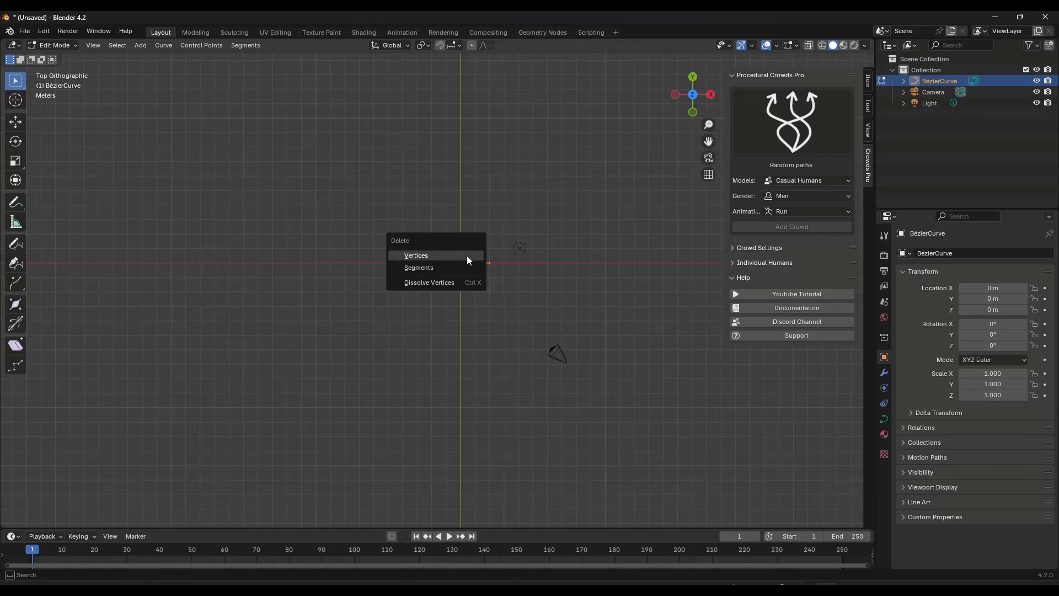
click(436, 258)
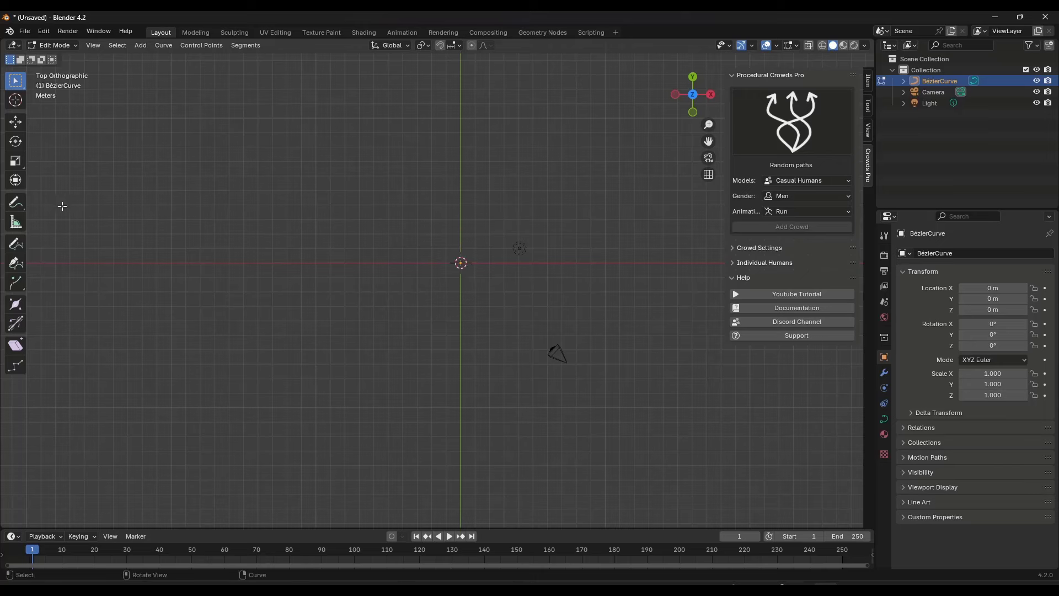
Draw a long freehand path with the Draw tool that arches up and descends across the origin, and return to Object Mode
click(16, 243)
drag(68, 256, 188, 169)
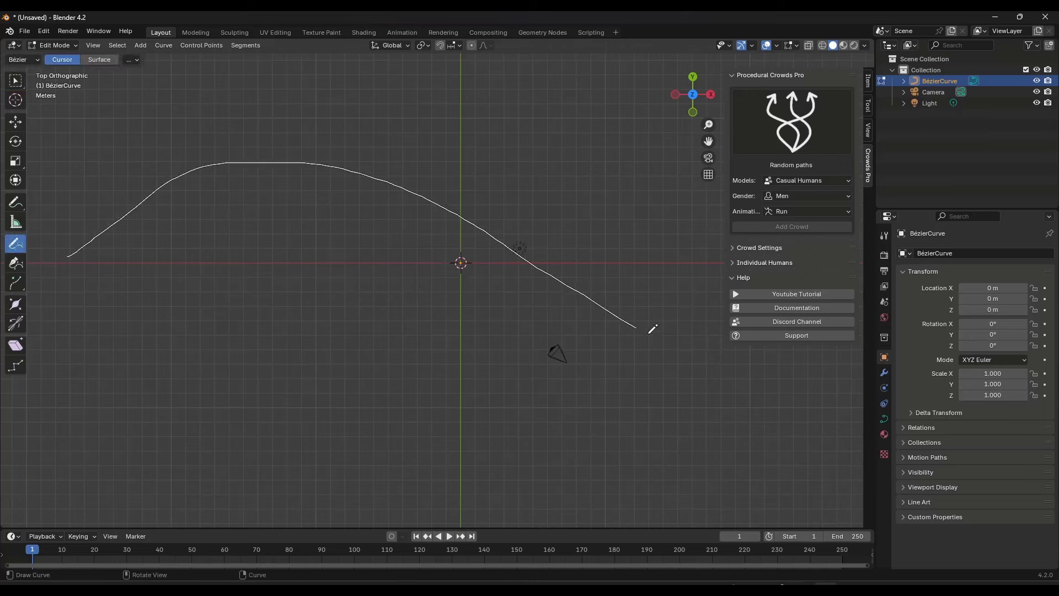
drag(799, 418, 835, 456)
key(Tab)
Add a Random paths crowd of Casual Humans men with the Run animation along the drawn curve
middle_drag(534, 337, 651, 258)
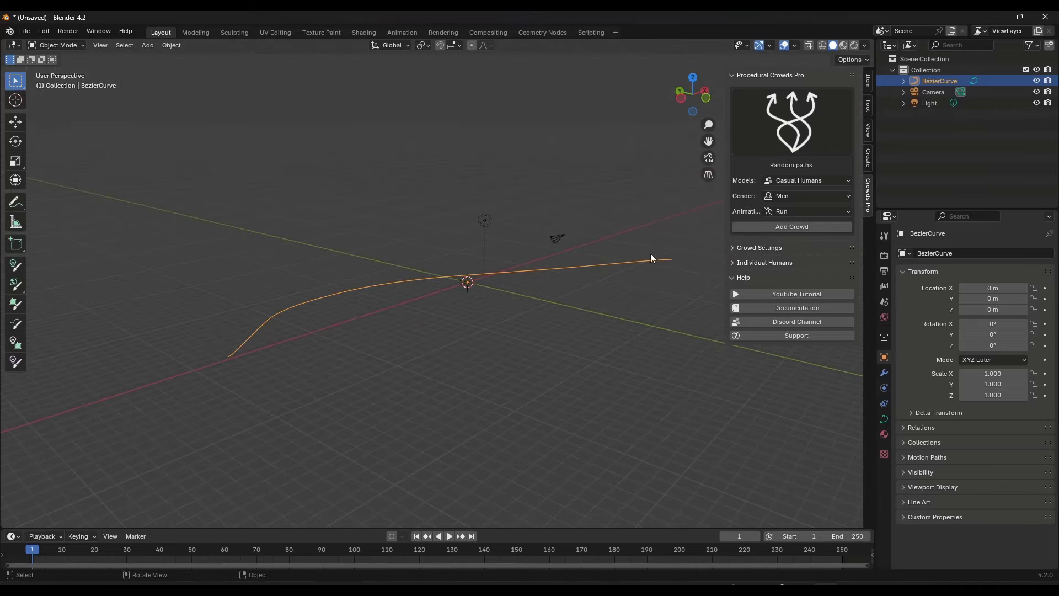
click(791, 226)
middle_drag(451, 279, 478, 302)
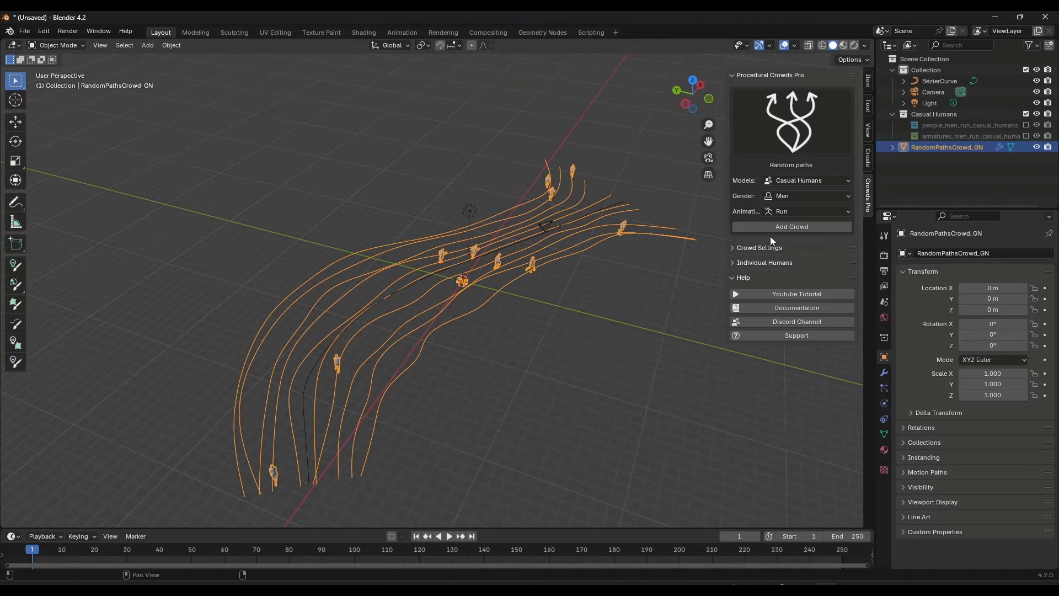
Set path count to 19, section length to 3.36 m, randomize paths to 5.16 m and width multiplier to 3.130, and preview the animation
click(741, 249)
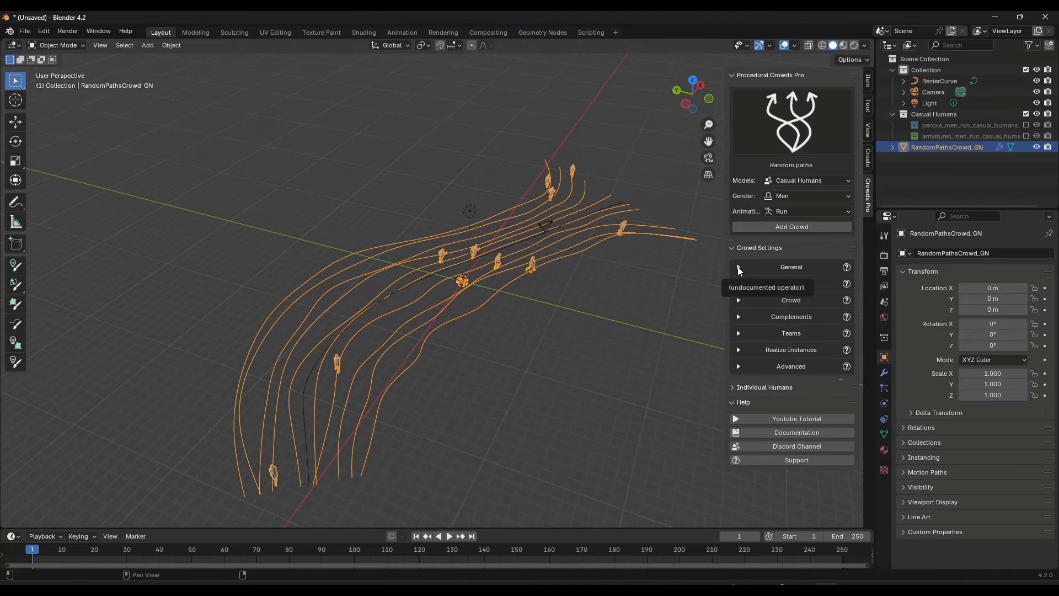
click(739, 268)
click(739, 356)
scroll(740, 353, down, 3)
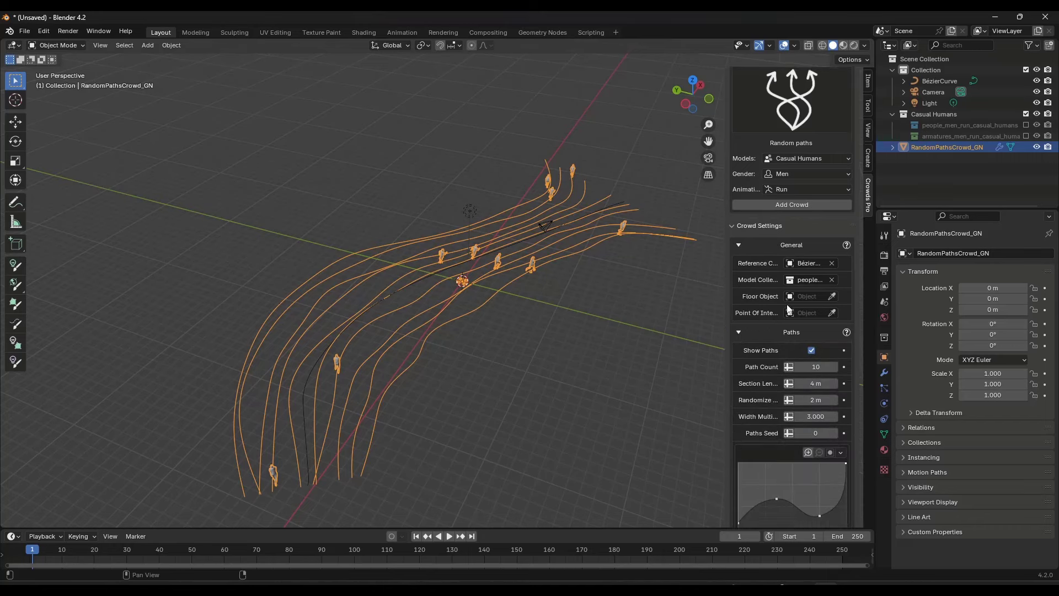
drag(729, 351, 615, 349)
drag(773, 355, 790, 372)
key(space)
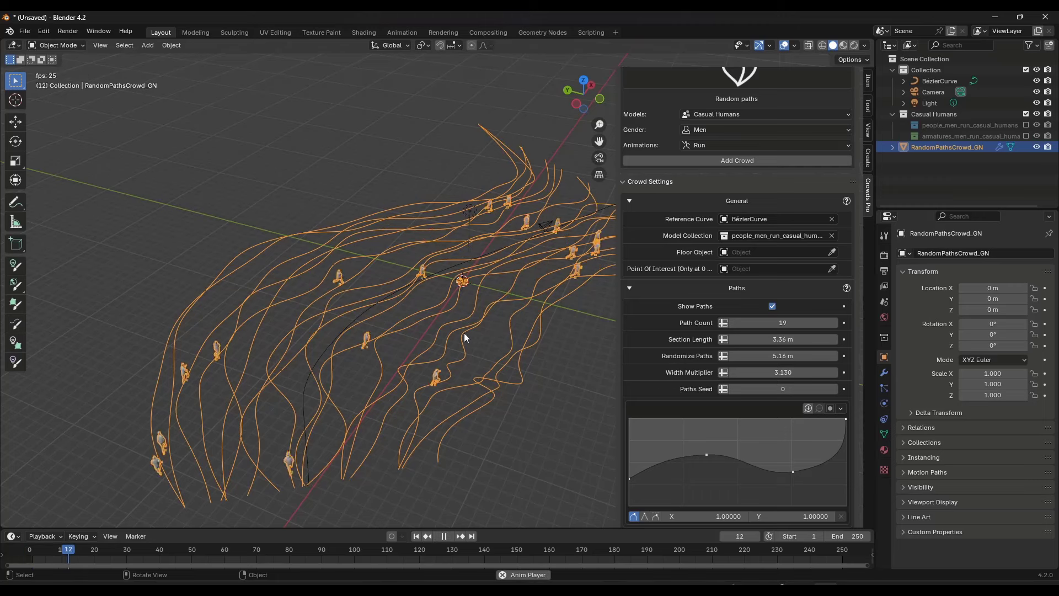
Set the Random paths crowd's speed to 2.820 and people count to 344, and update the crowd count
scroll(662, 386, down, 8)
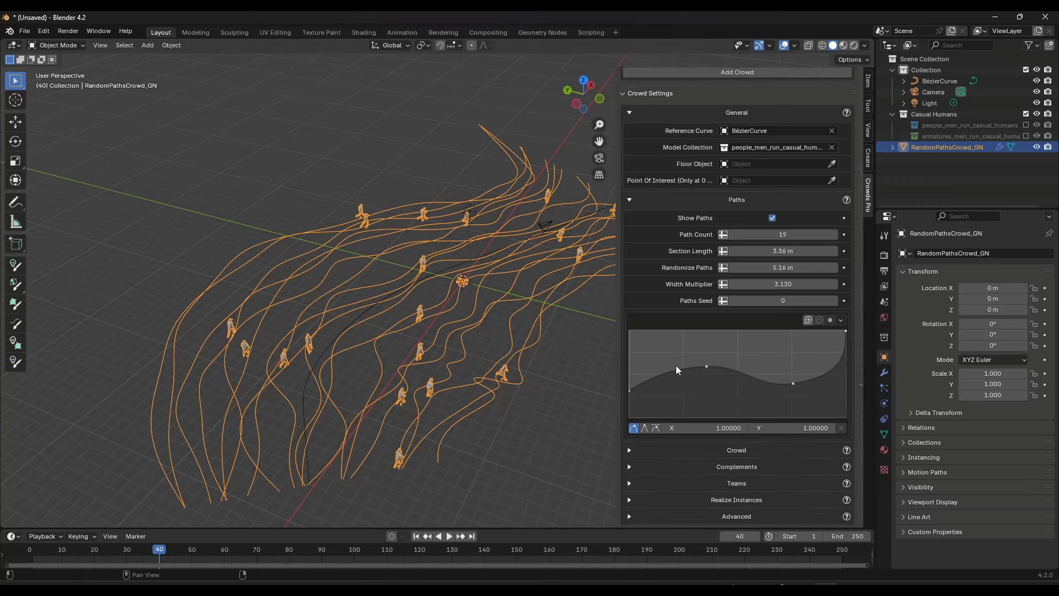
click(694, 358)
scroll(706, 352, down, 4)
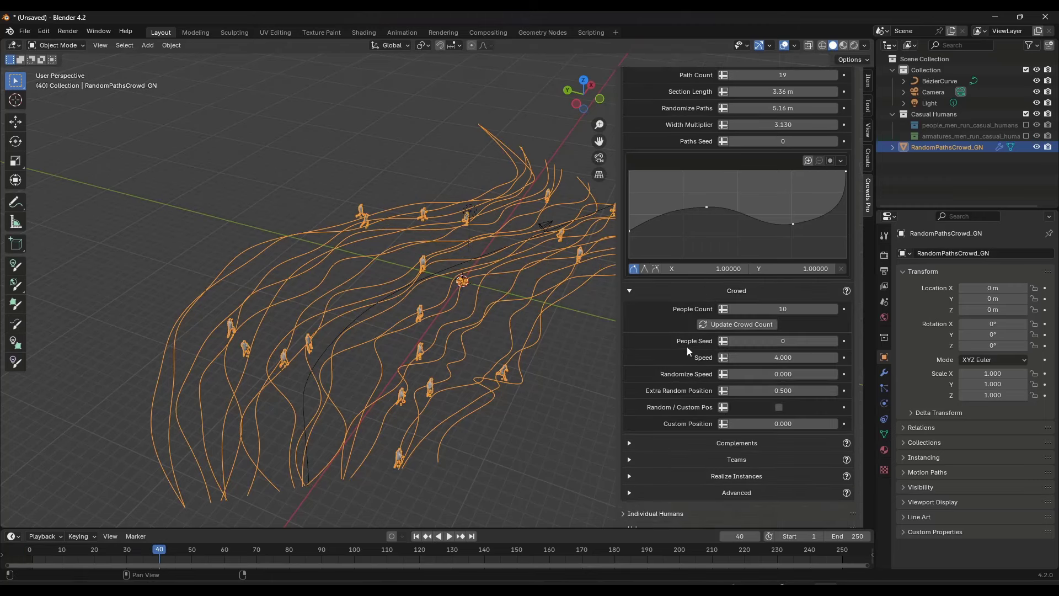
drag(800, 335, 756, 335)
drag(782, 287, 827, 287)
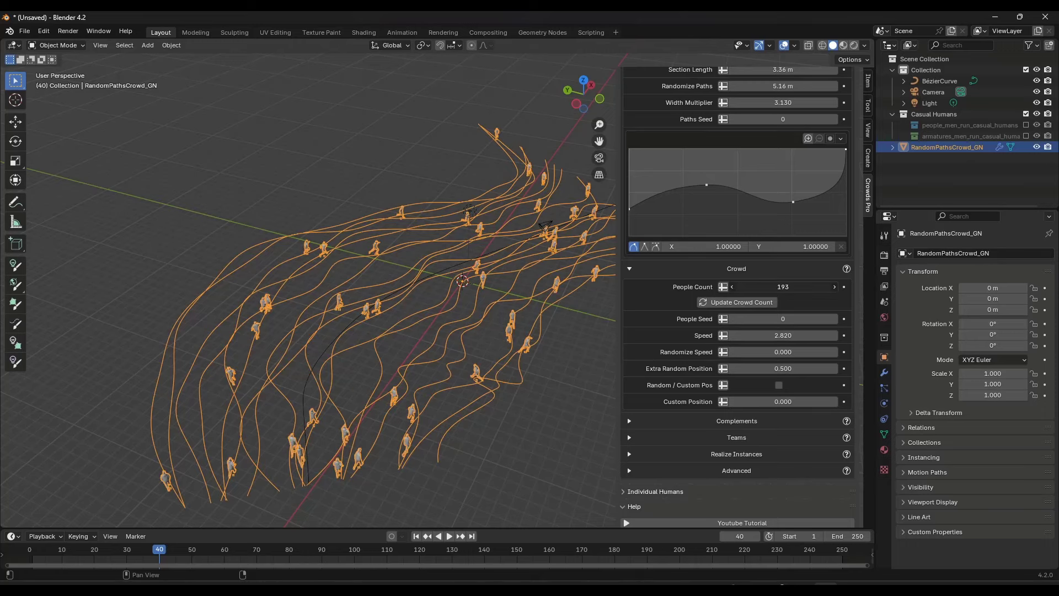
click(749, 299)
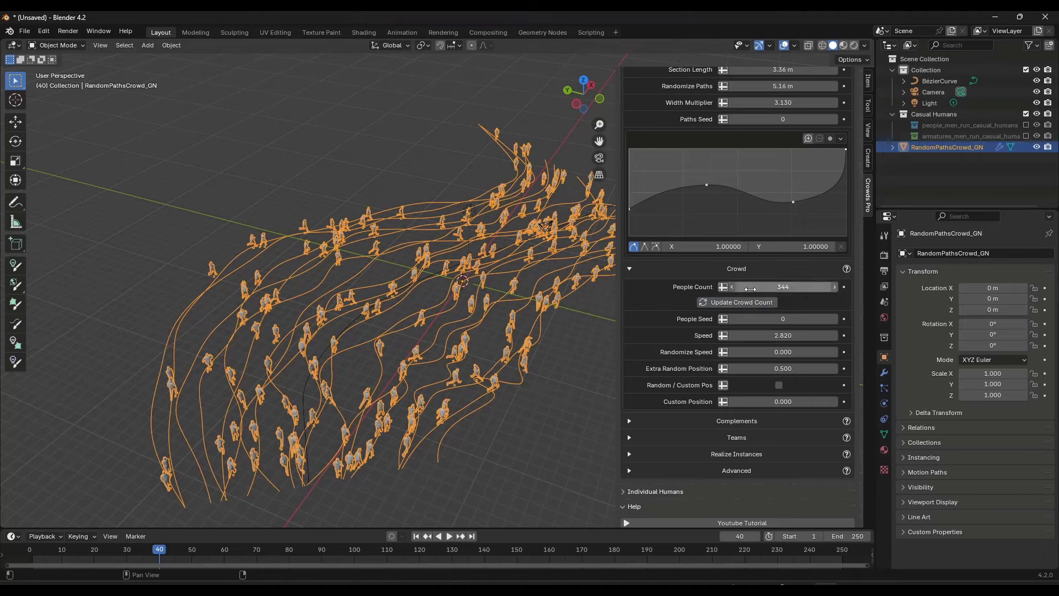
Preview the running crowd's animation and set its speed to 1
key(space)
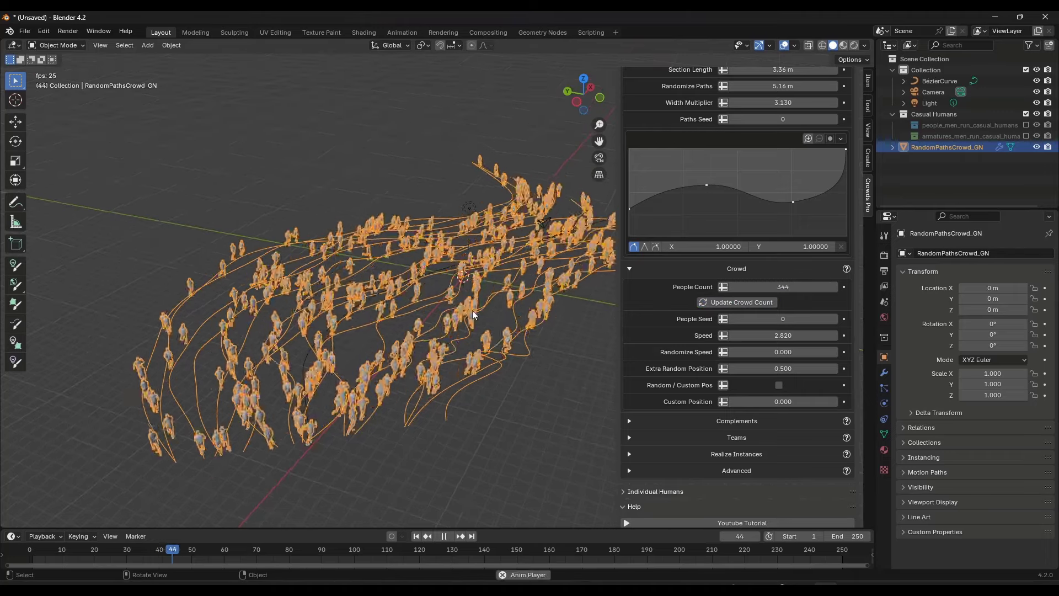
key(space)
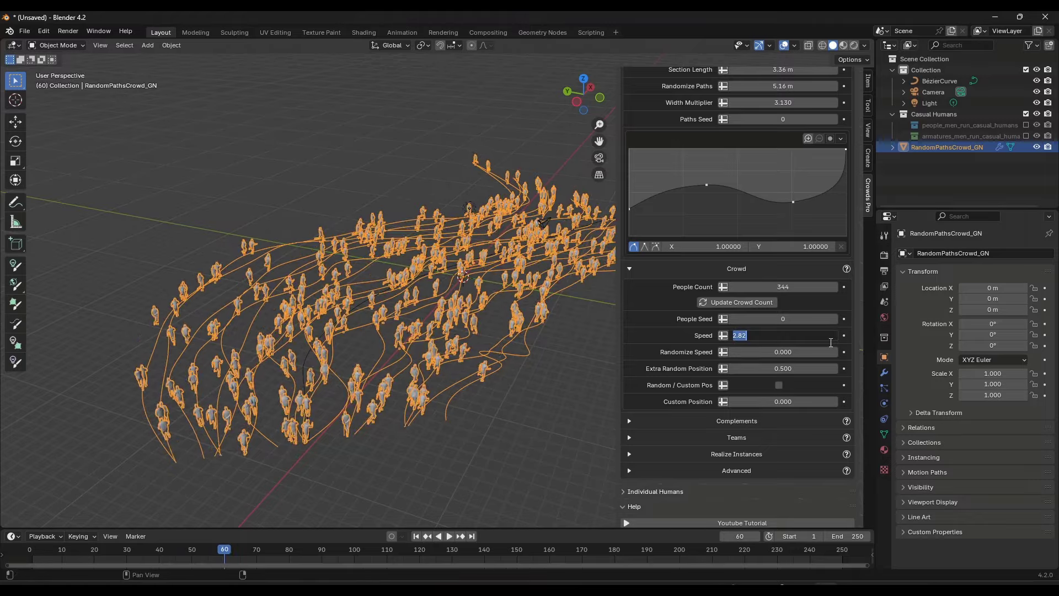
text(1)
key(Return)
Play the slowed crowd animation and display the viewport in Material Preview shading
key(space)
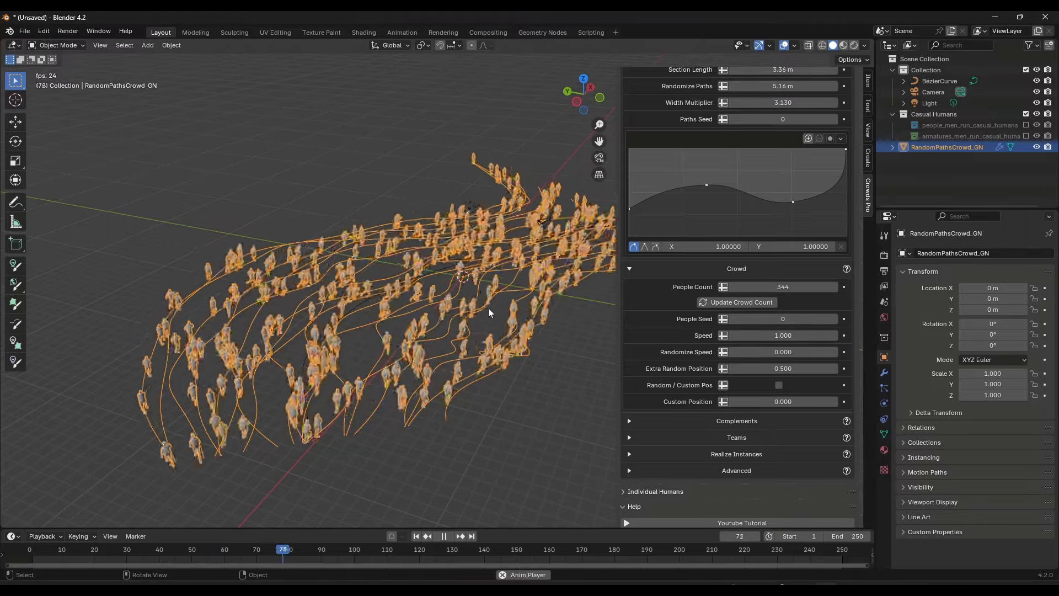
mouse_move(474, 308)
middle_down()
mouse_move(371, 298)
mouse_move(380, 302)
middle_up()
key(z)
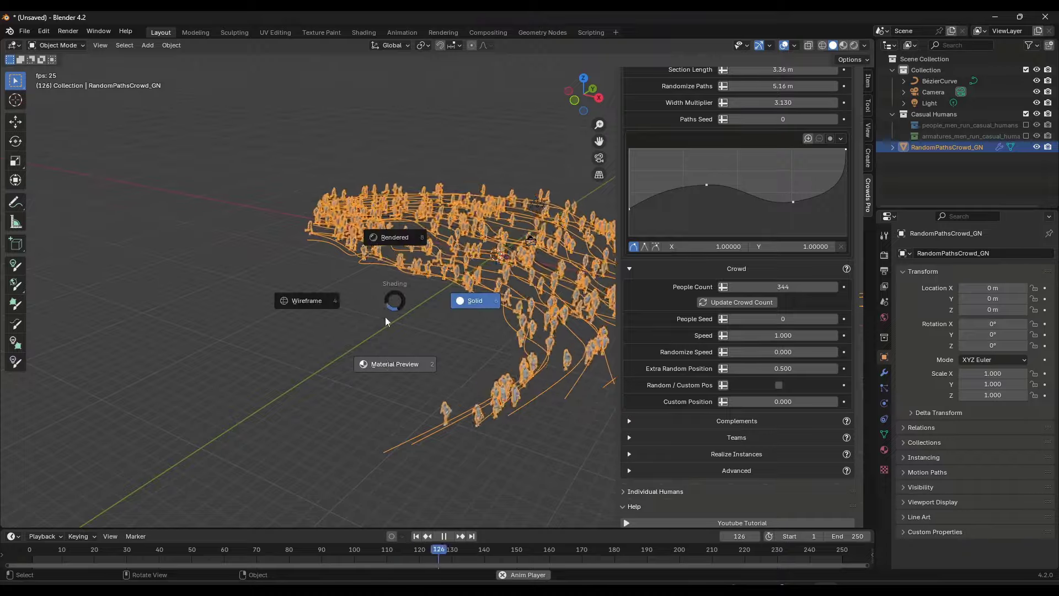
click(421, 368)
Examine the runners' movement along the random paths during playback, both up close and from a distance
mouse_move(420, 368)
ctrl+middle_down()
mouse_move(560, 323)
mouse_move(432, 310)
mouse_move(393, 332)
mouse_move(402, 279)
mouse_move(398, 299)
ctrl+middle_up()
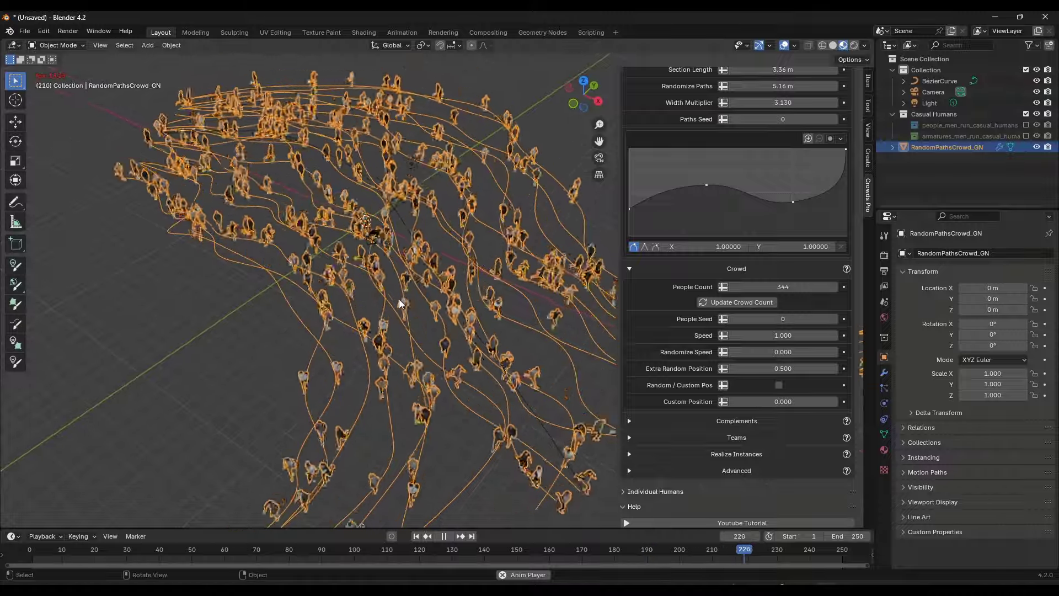
scroll(401, 263, up, 3)
scroll(401, 263, up, 4)
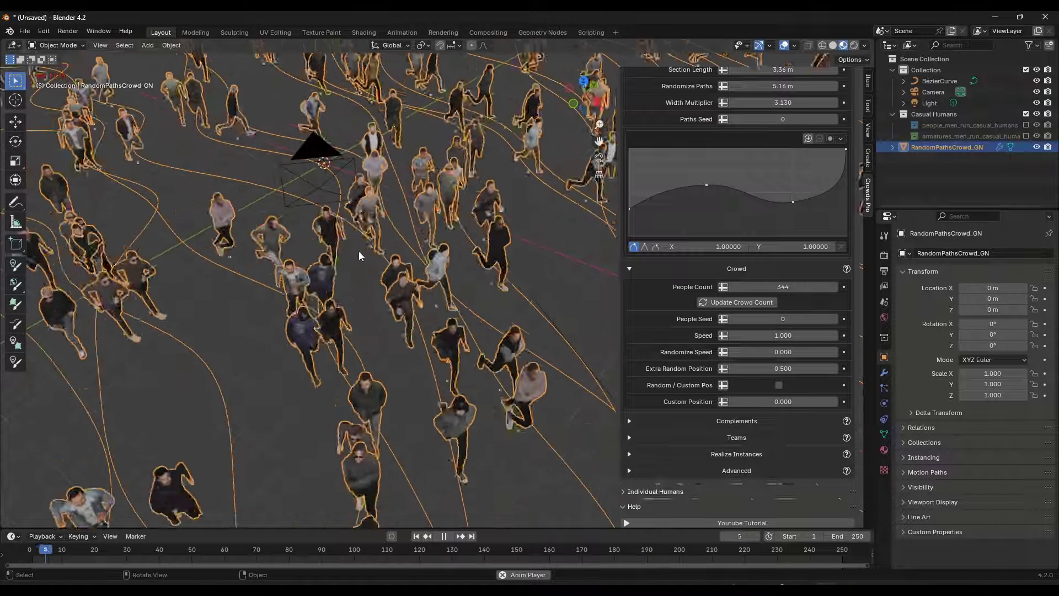
key(space)
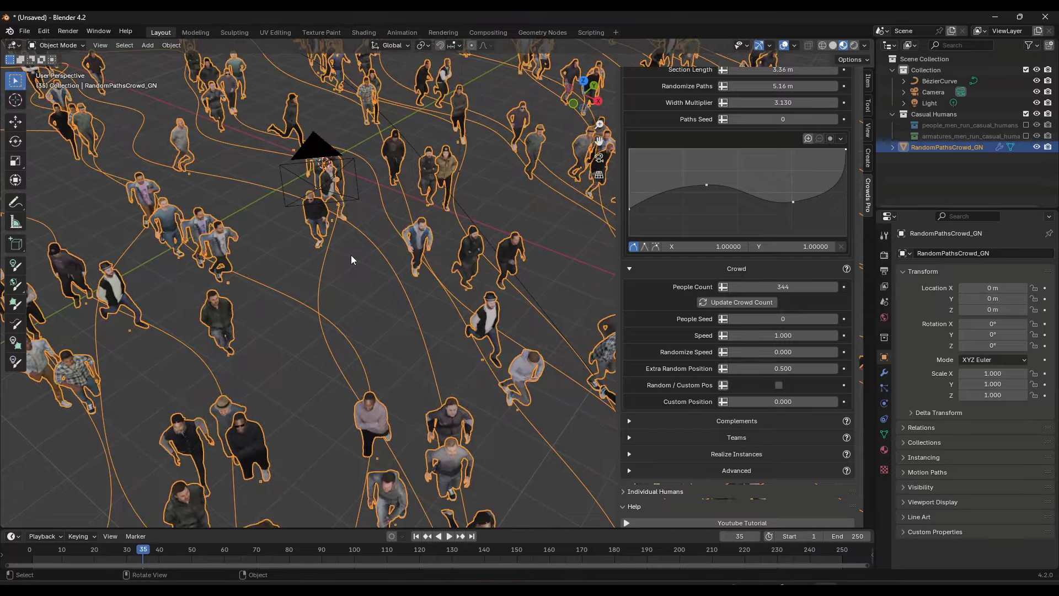
middle_drag(278, 246, 312, 254)
key(space)
mouse_move(304, 295)
middle_down()
mouse_move(289, 291)
mouse_move(429, 282)
mouse_move(254, 286)
mouse_move(297, 302)
middle_up()
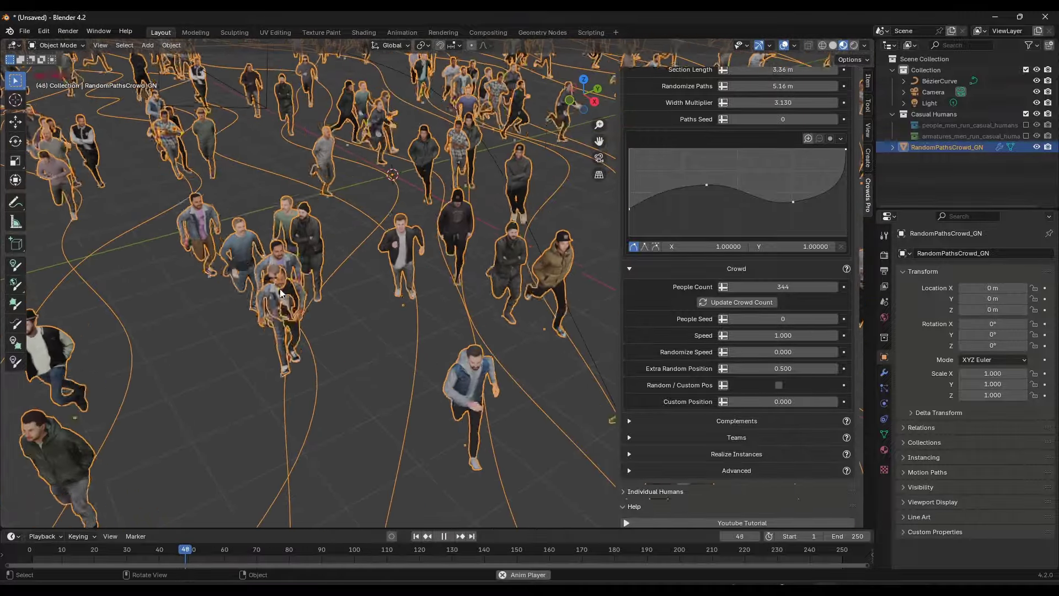
key(space)
scroll(323, 301, down, 5)
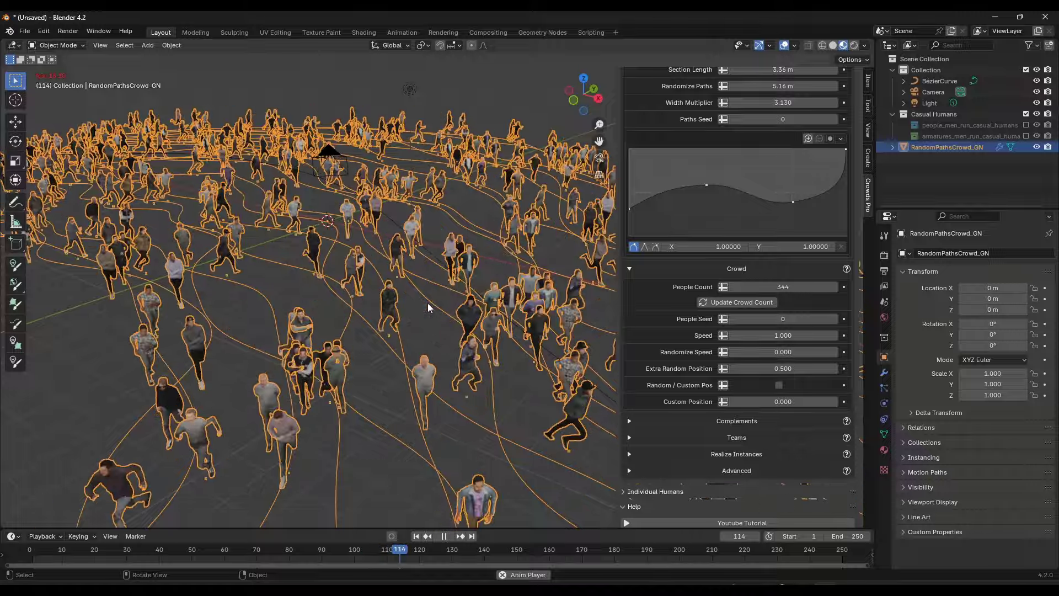
scroll(384, 264, down, 3)
middle_drag(384, 263, 442, 303)
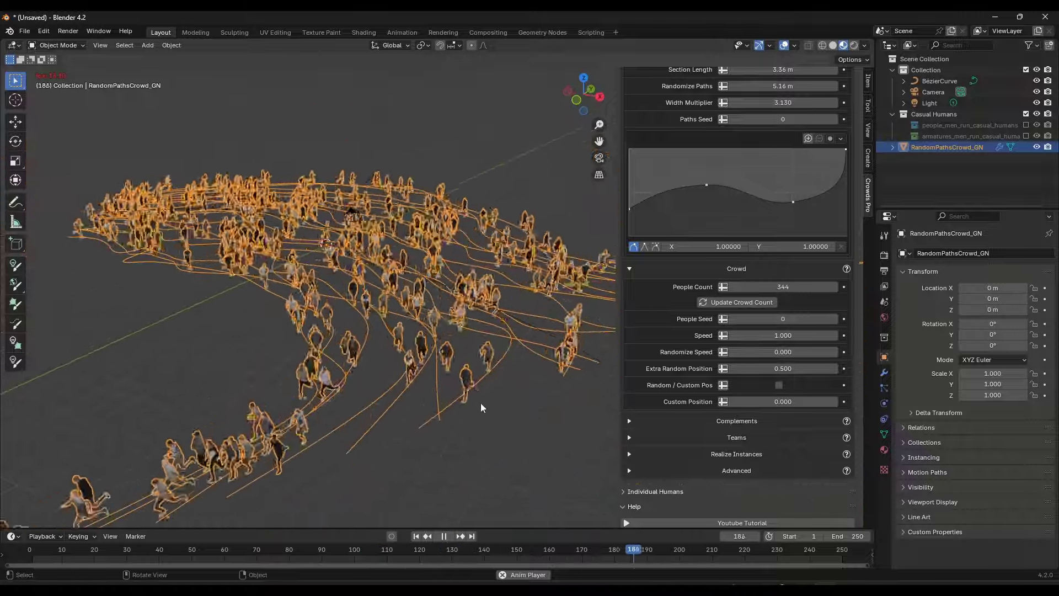
Deselect the Random paths crowd and examine its running animation both up close and from a distance
click(505, 413)
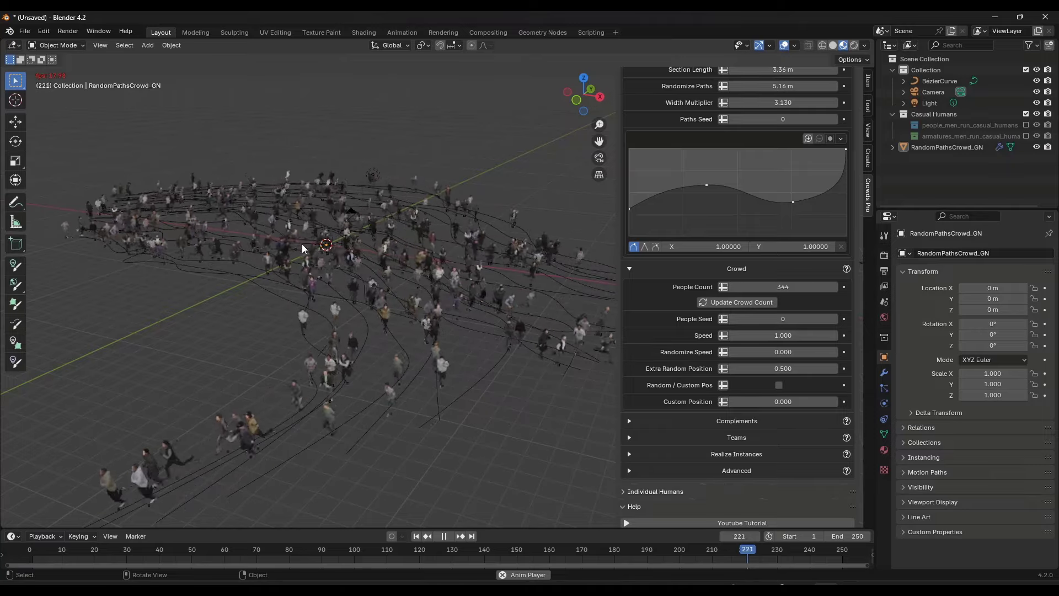
scroll(358, 294, up, 10)
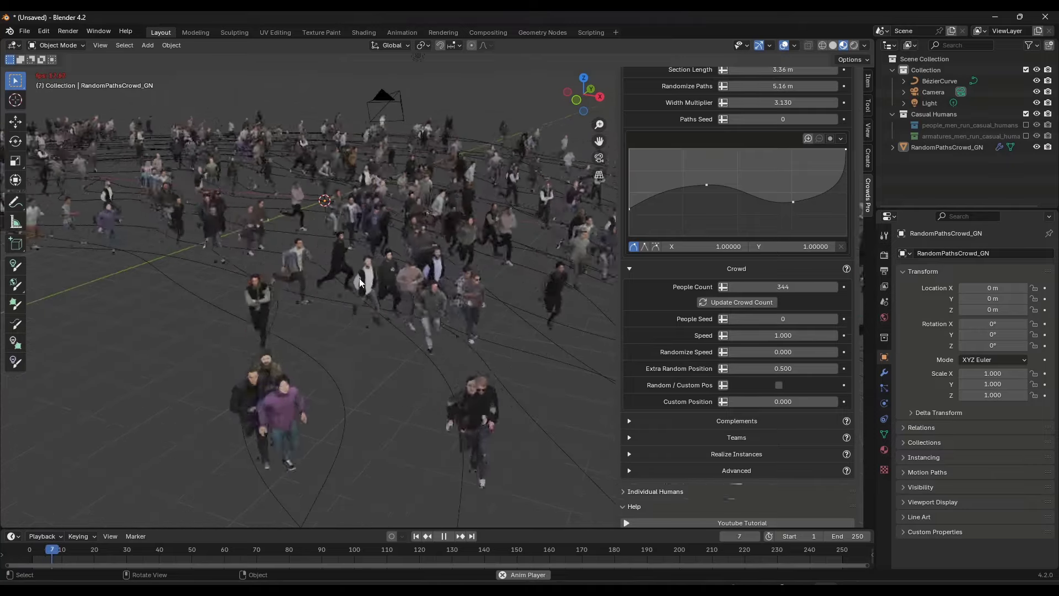
scroll(360, 273, down, 8)
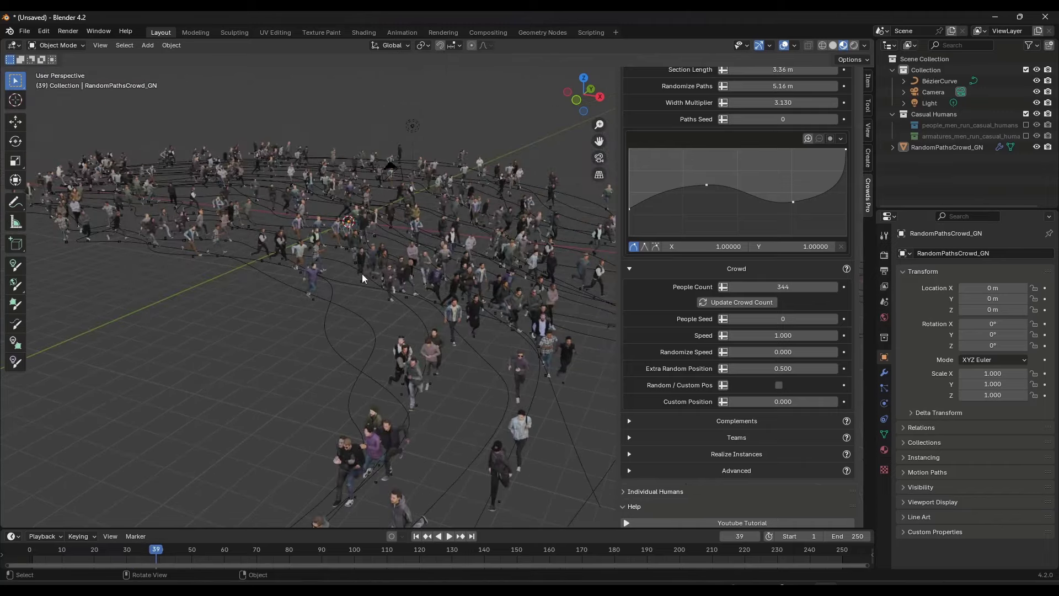
Enter Edit Mode on the Random paths crowd and randomize the models of selected people with the Advanced settings
middle_drag(362, 274, 334, 285)
click(316, 277)
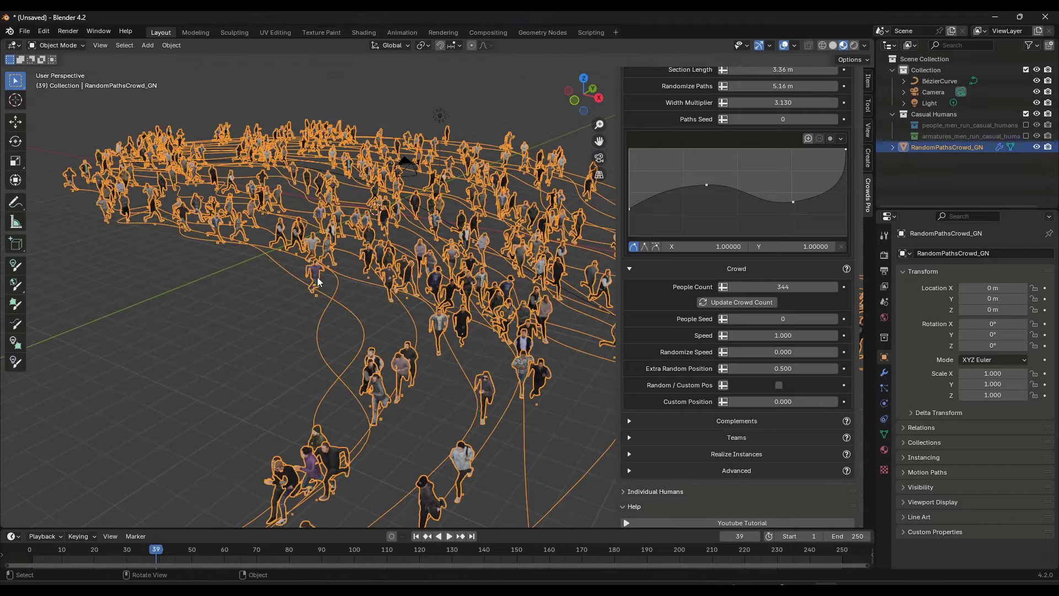
key(Tab)
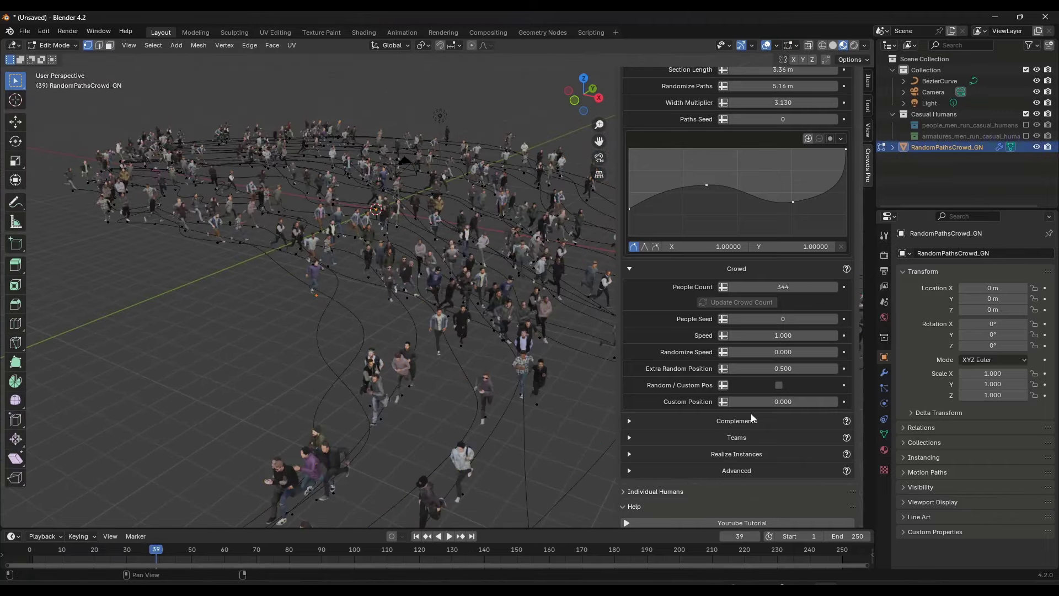
click(727, 470)
scroll(742, 424, down, 5)
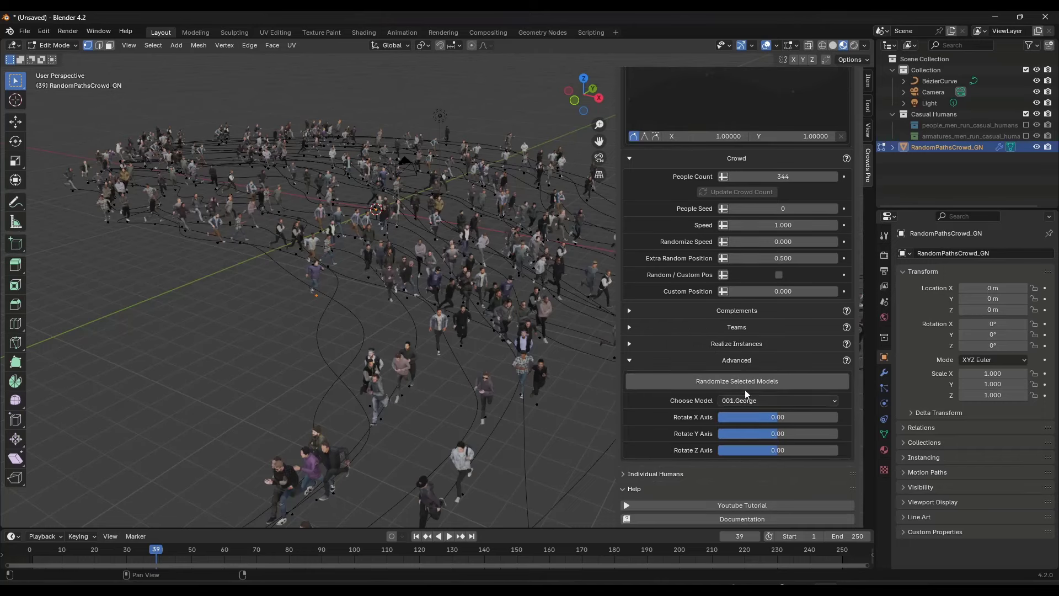
click(747, 381)
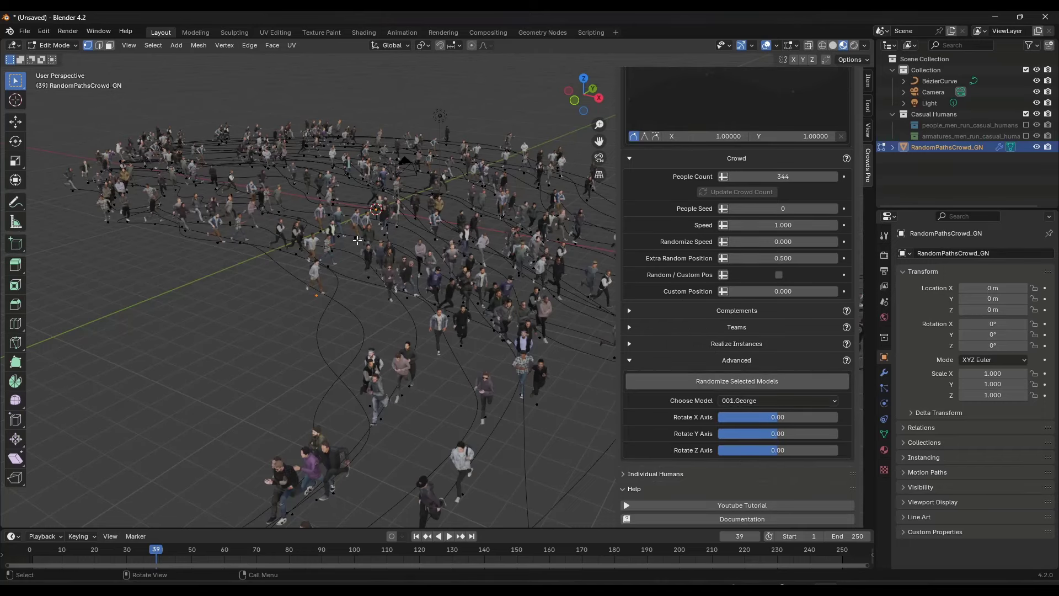
click(727, 380)
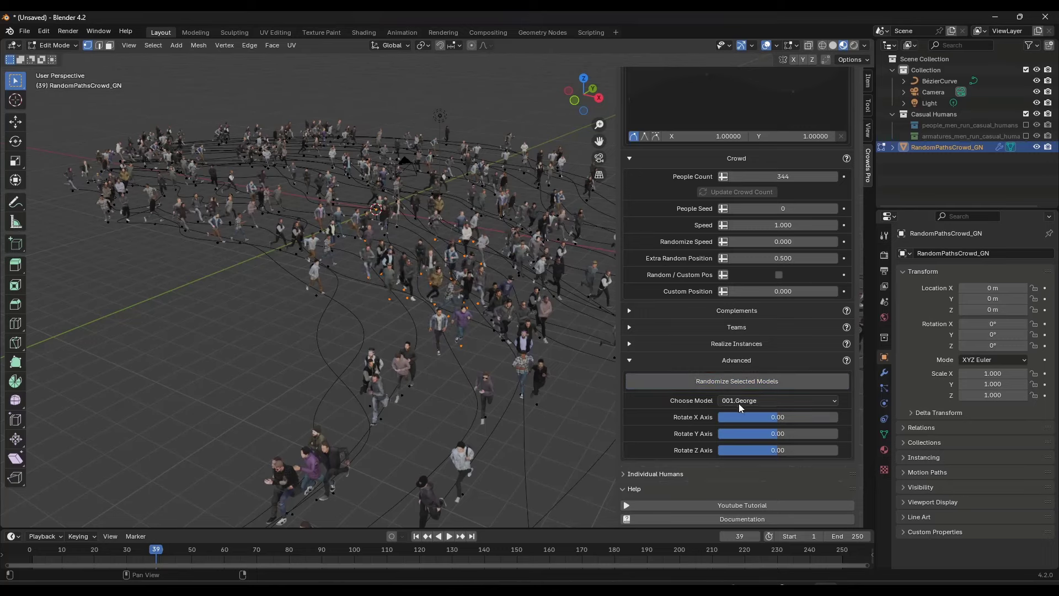
Assign model 020 to all the selected people in the Random paths crowd
click(756, 400)
click(738, 338)
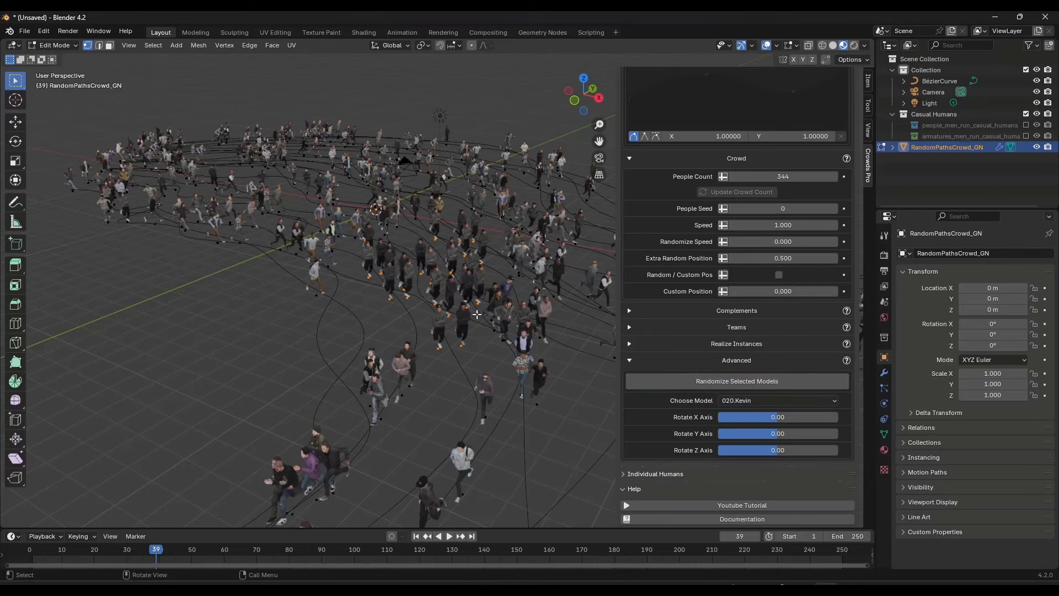
scroll(477, 313, up, 5)
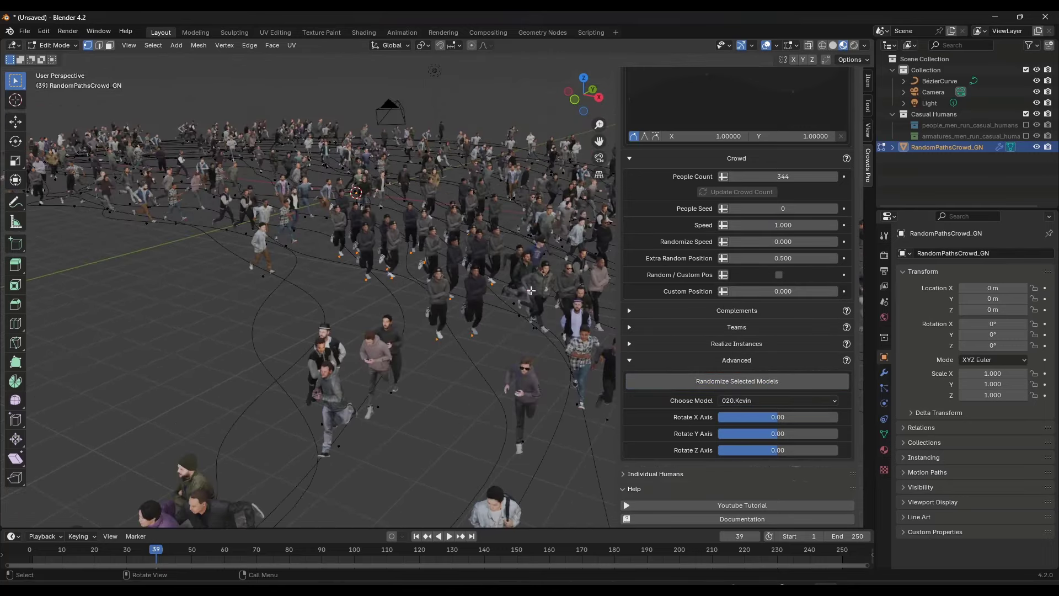
Randomize the selected people's models again and play the crowd animation
click(746, 380)
click(746, 381)
scroll(367, 290, down, 5)
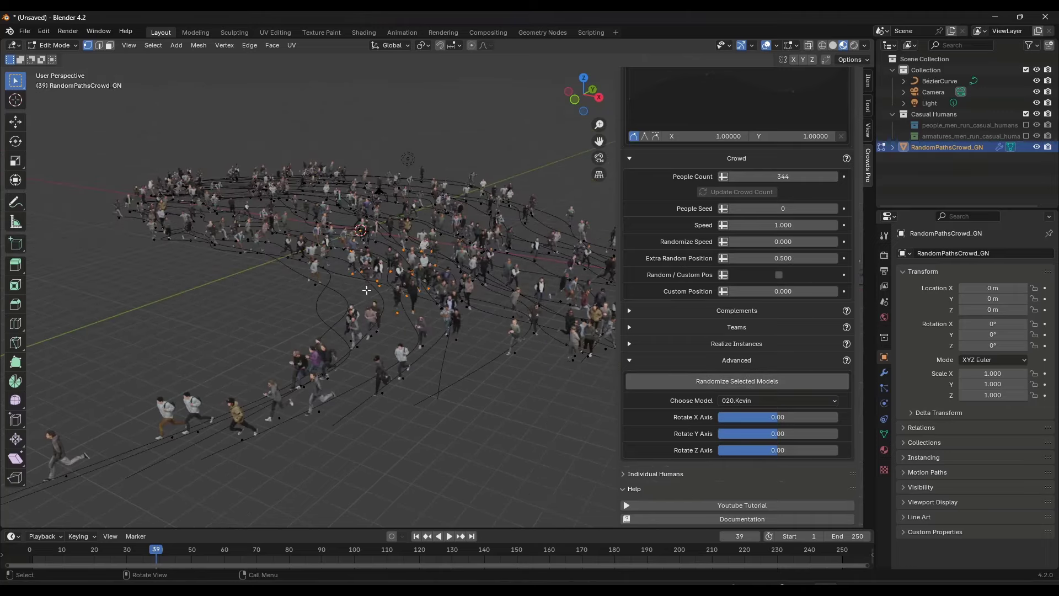
key(space)
middle_drag(398, 288, 441, 312)
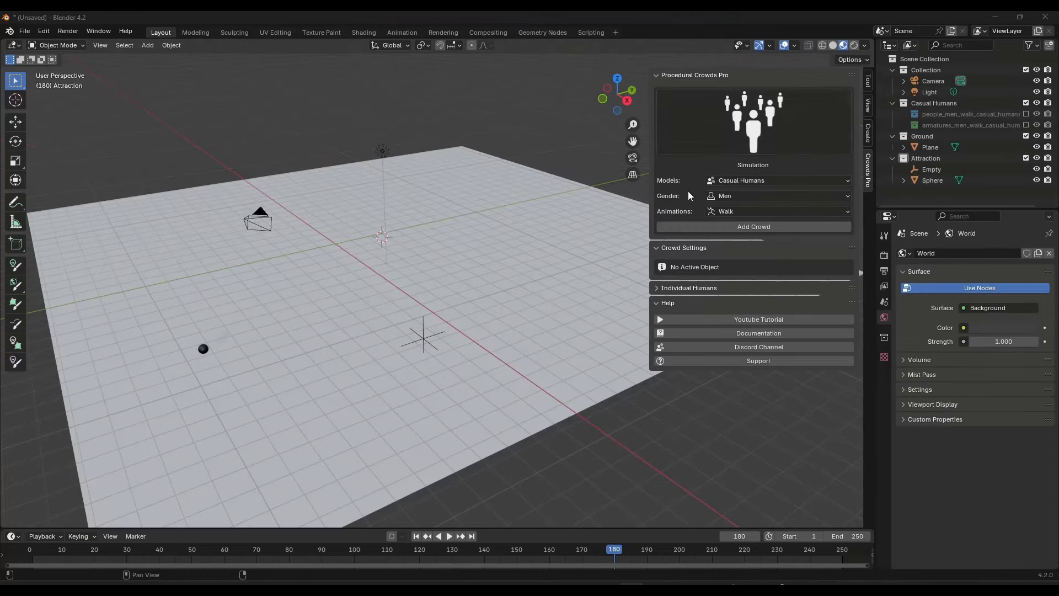
Add a Simulation crowd of Casual Humans with Mix gender and the Walk animation
click(761, 134)
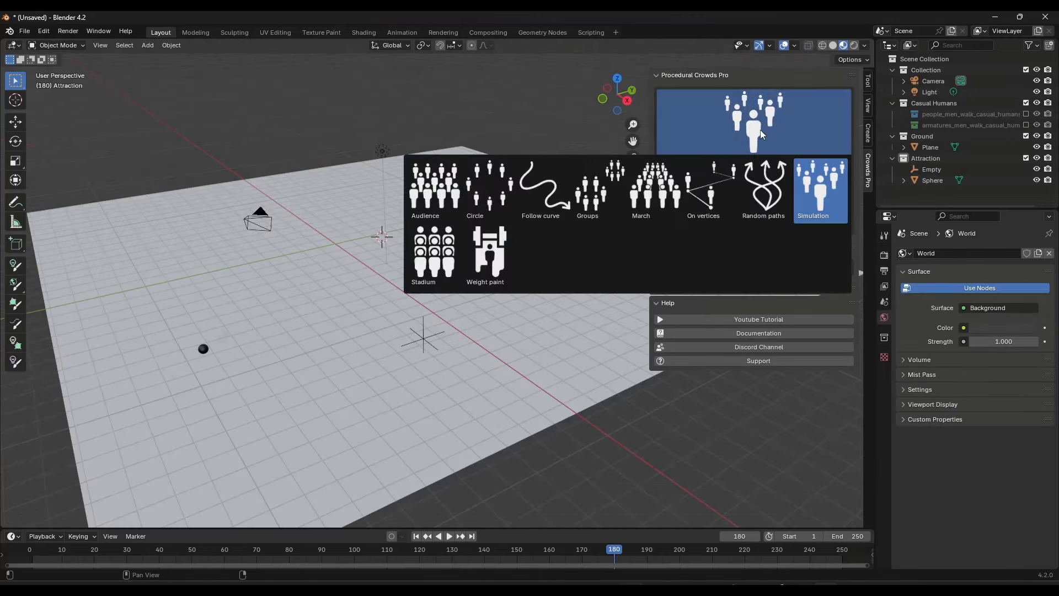
click(826, 204)
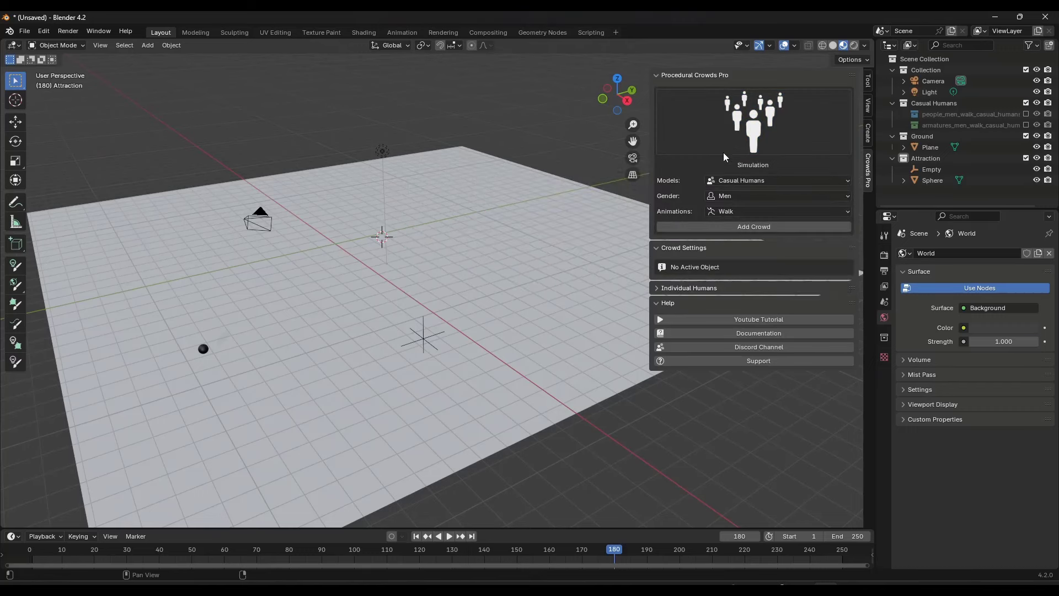
click(730, 196)
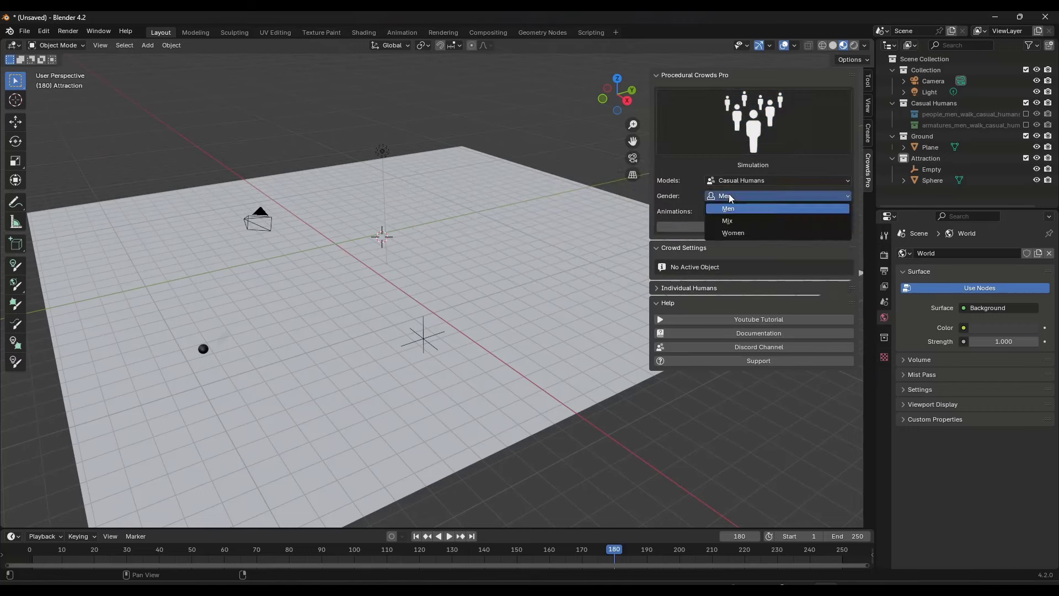
click(729, 222)
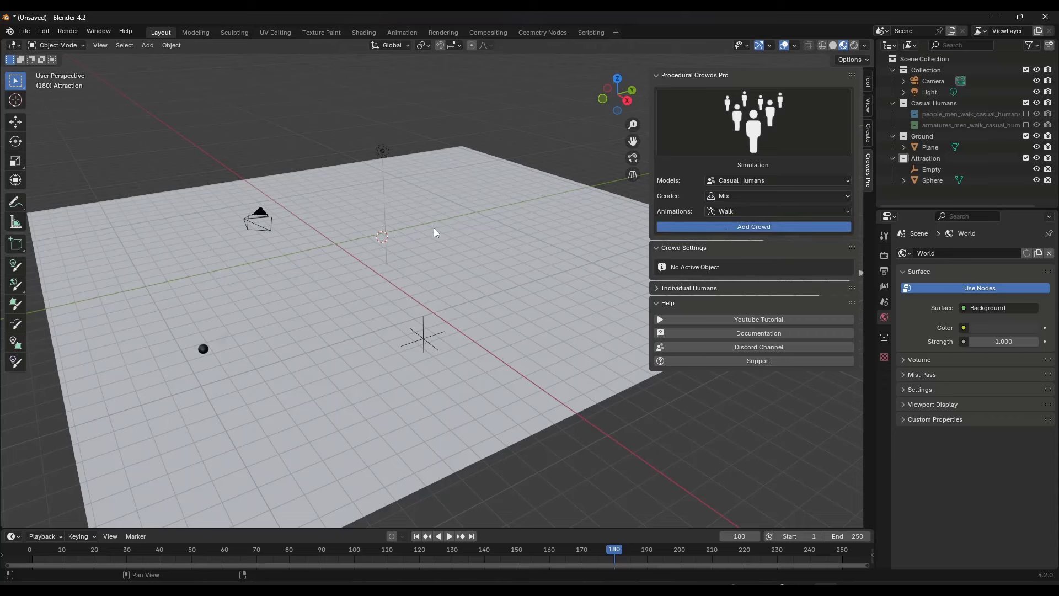
mouse_move(395, 230)
middle_down()
mouse_move(443, 229)
mouse_move(393, 231)
middle_up()
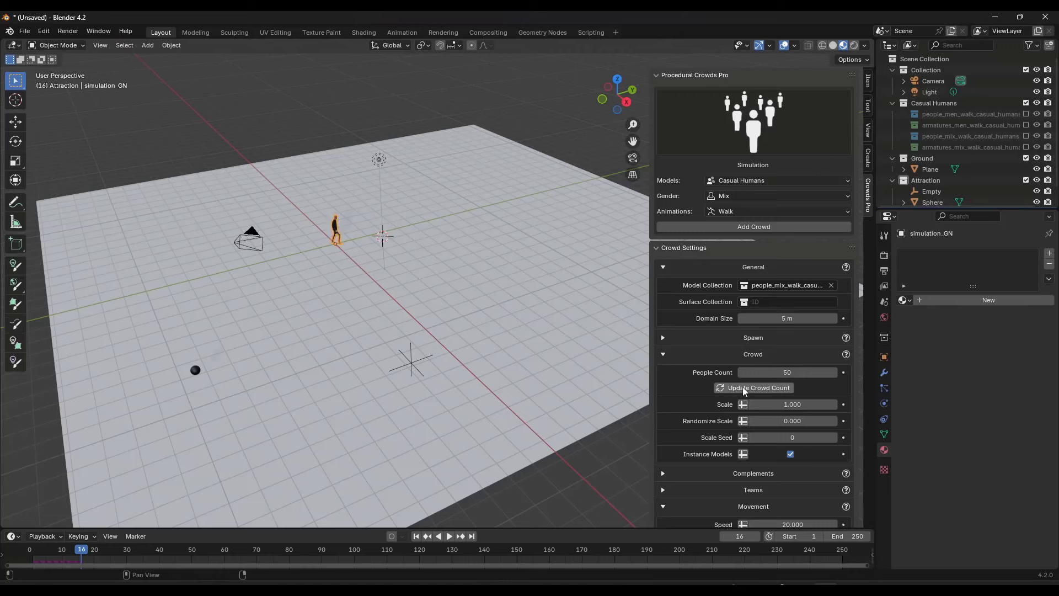
Set the simulation crowd's Surface Collection to Ground
scroll(733, 341, down, 4)
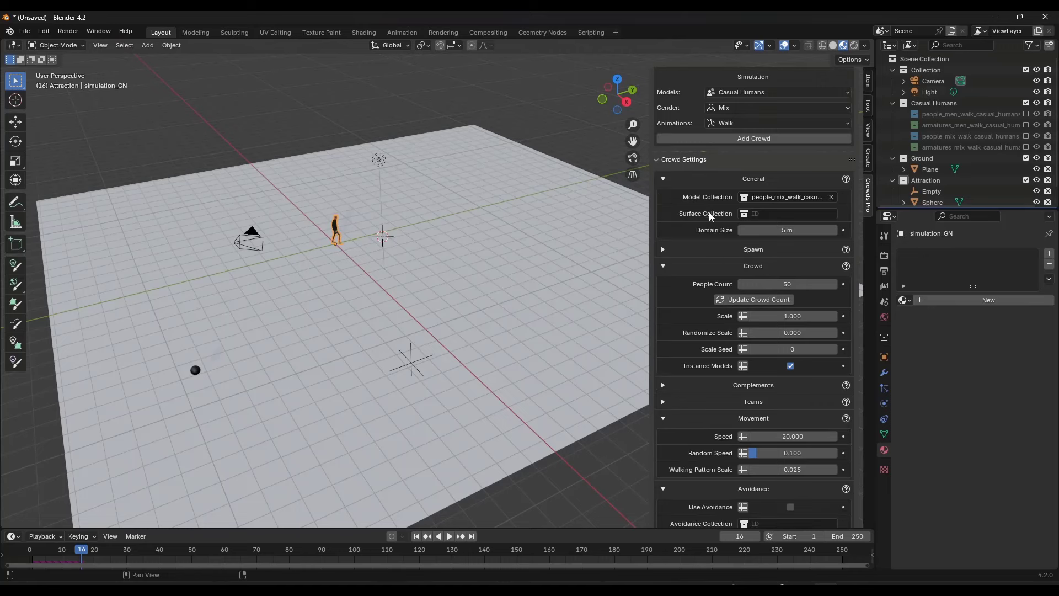
click(746, 213)
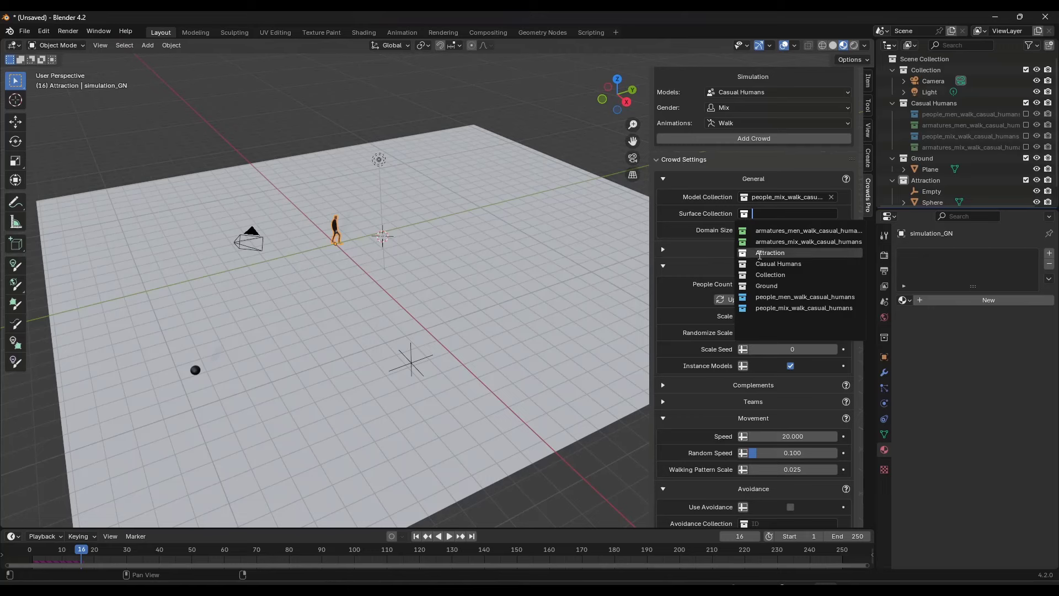
click(766, 286)
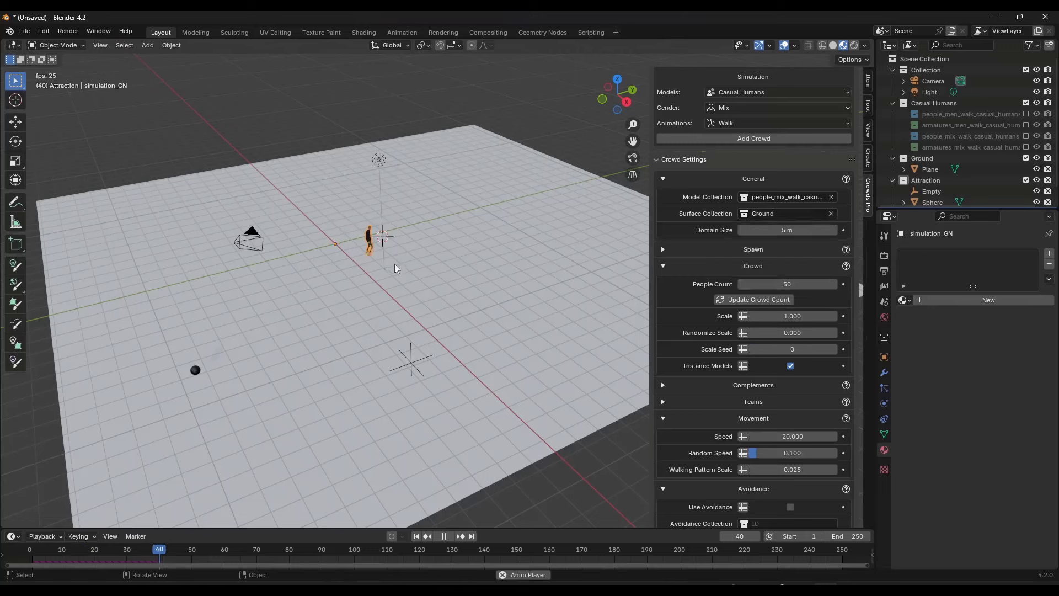
Play the simulation from the first frame and deselect the crowd to watch people walk on the ground
key(space)
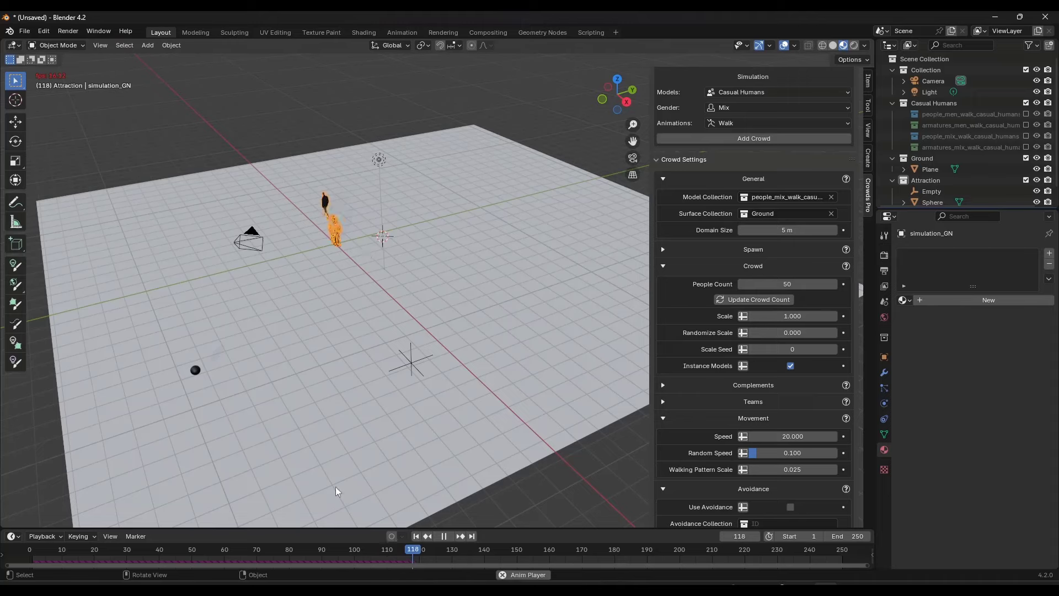
click(416, 536)
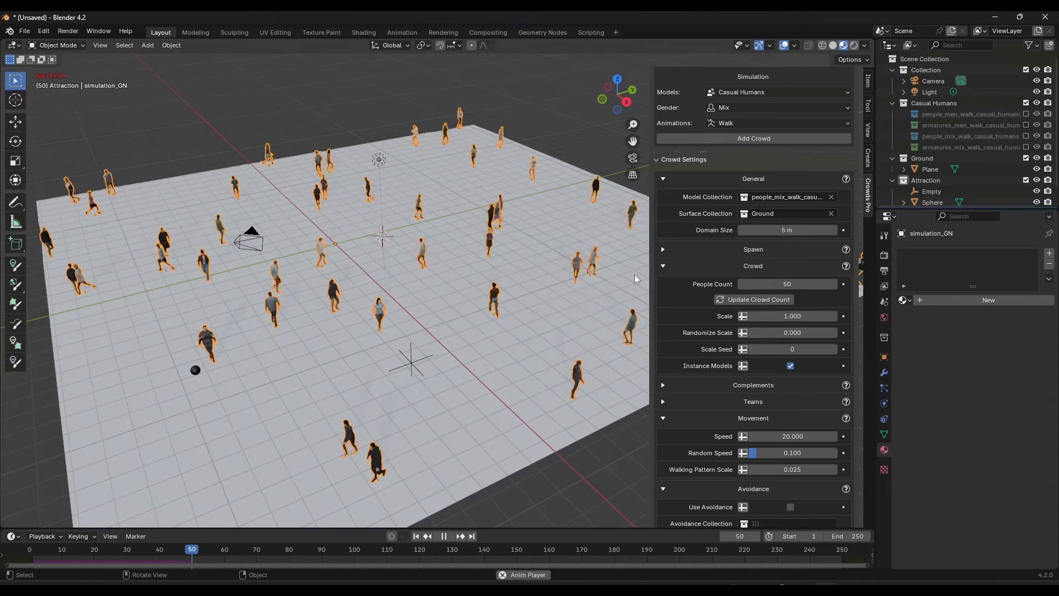
click(532, 113)
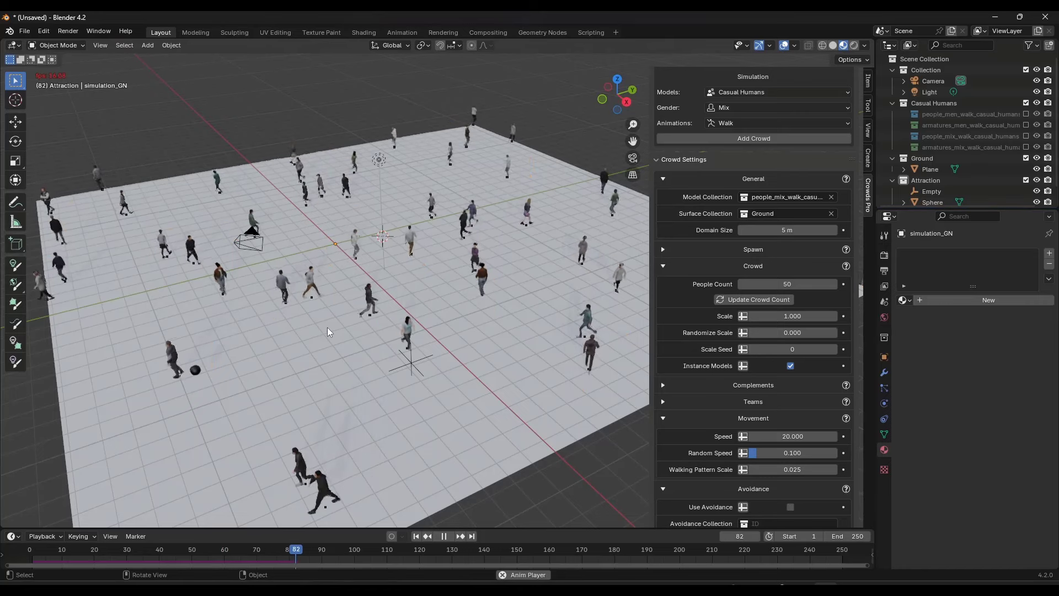
Identify the sphere as the attraction object and set the simulation crowd's Attraction Collection to Attraction
scroll(720, 253, down, 10)
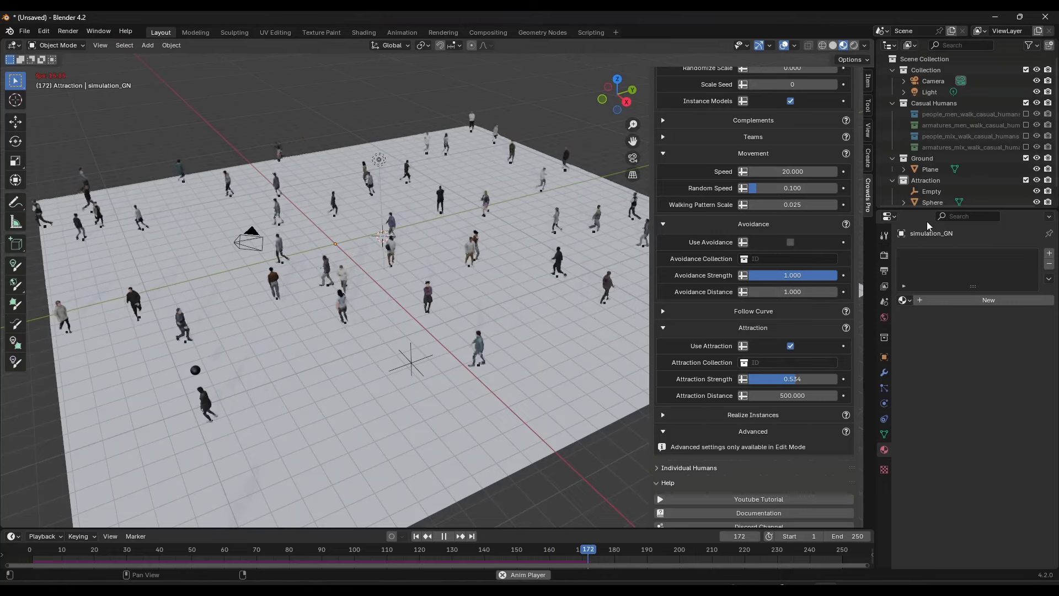
click(195, 370)
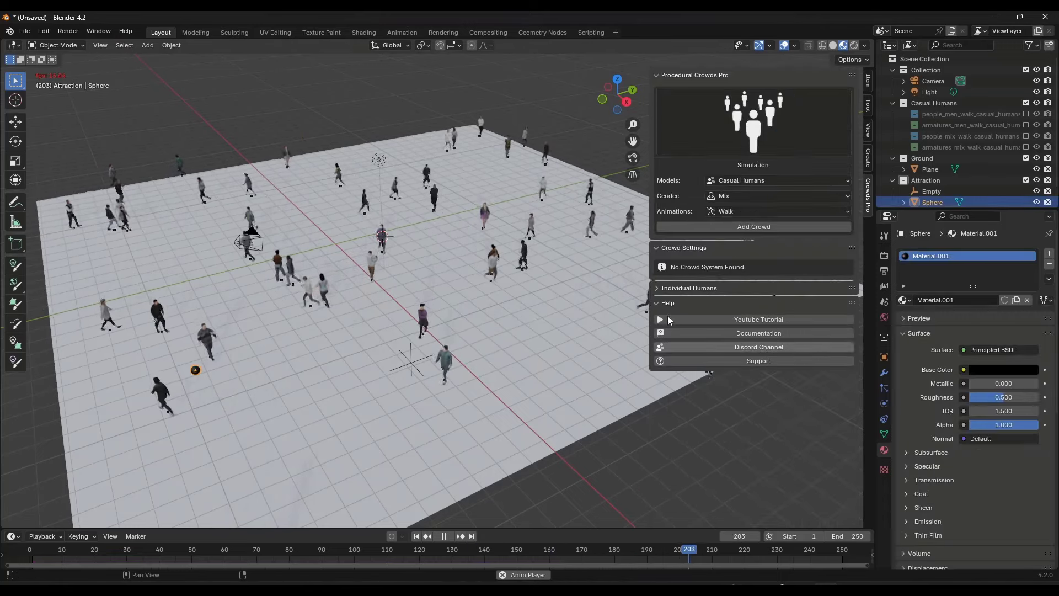
click(399, 240)
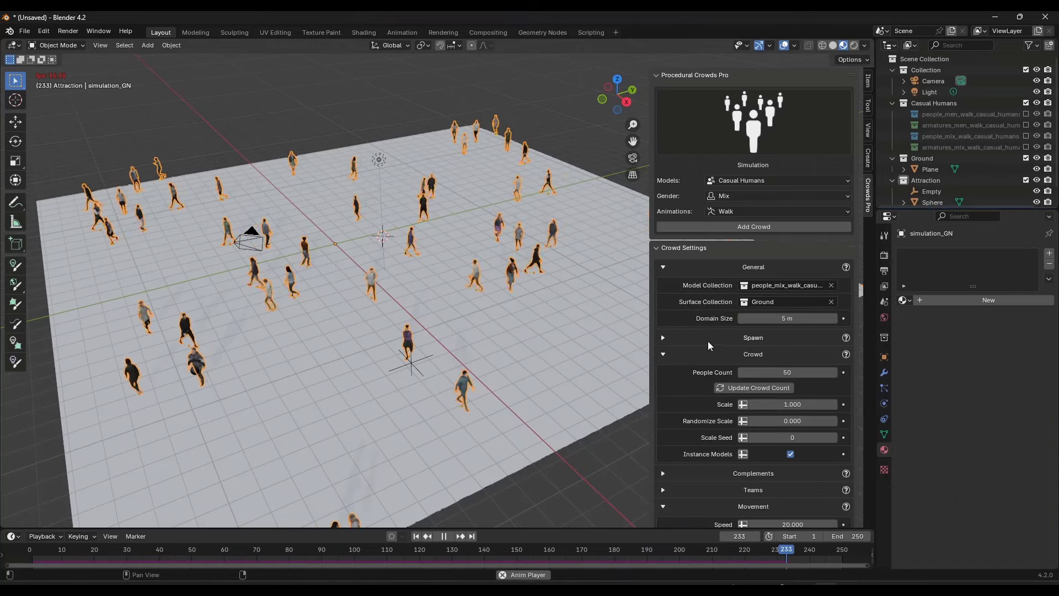
scroll(710, 336, down, 3)
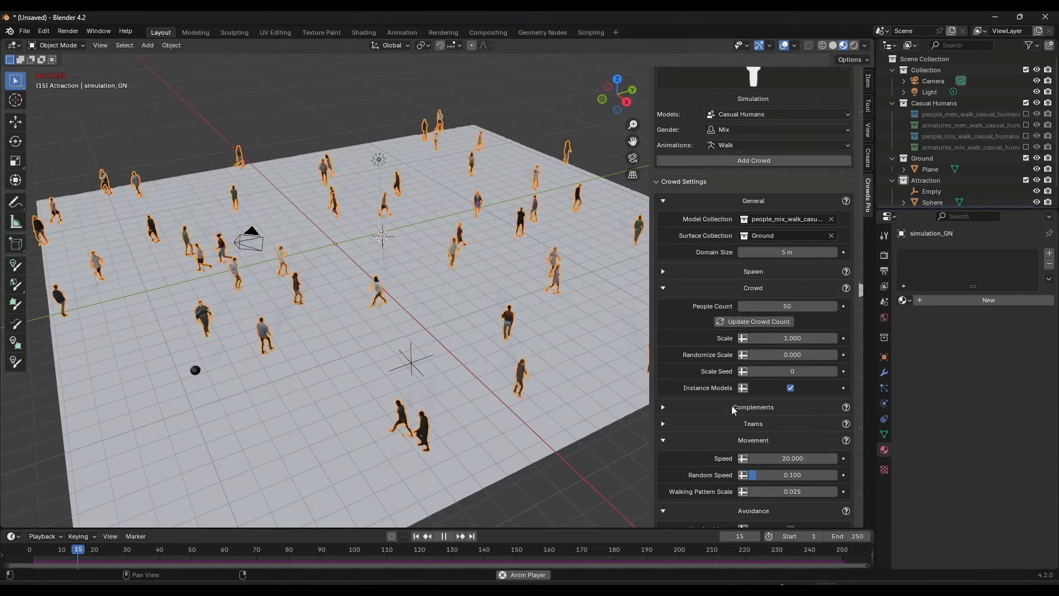
scroll(730, 417, down, 2)
scroll(729, 425, down, 8)
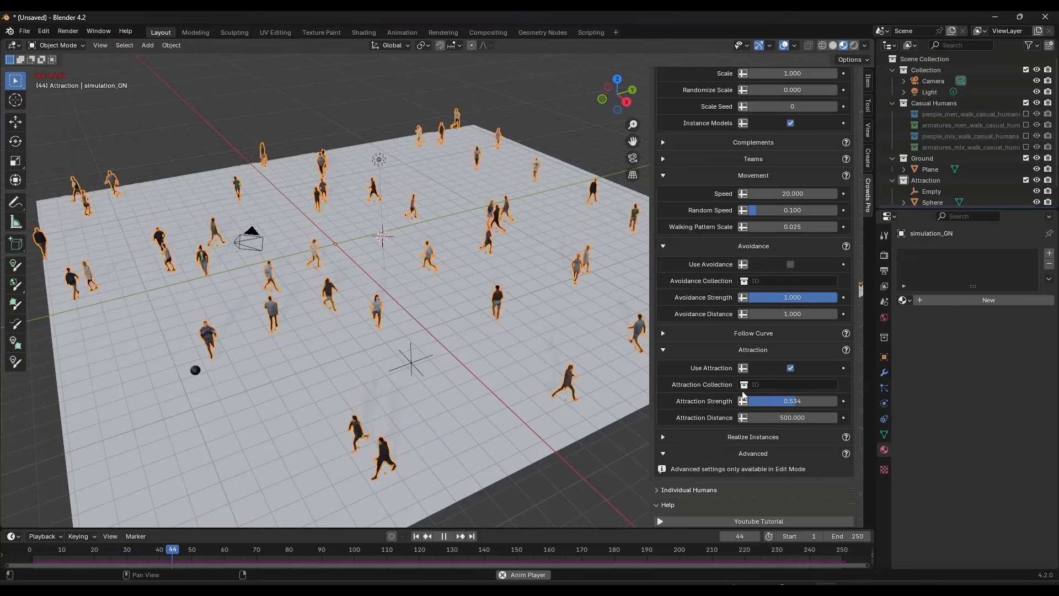
click(744, 385)
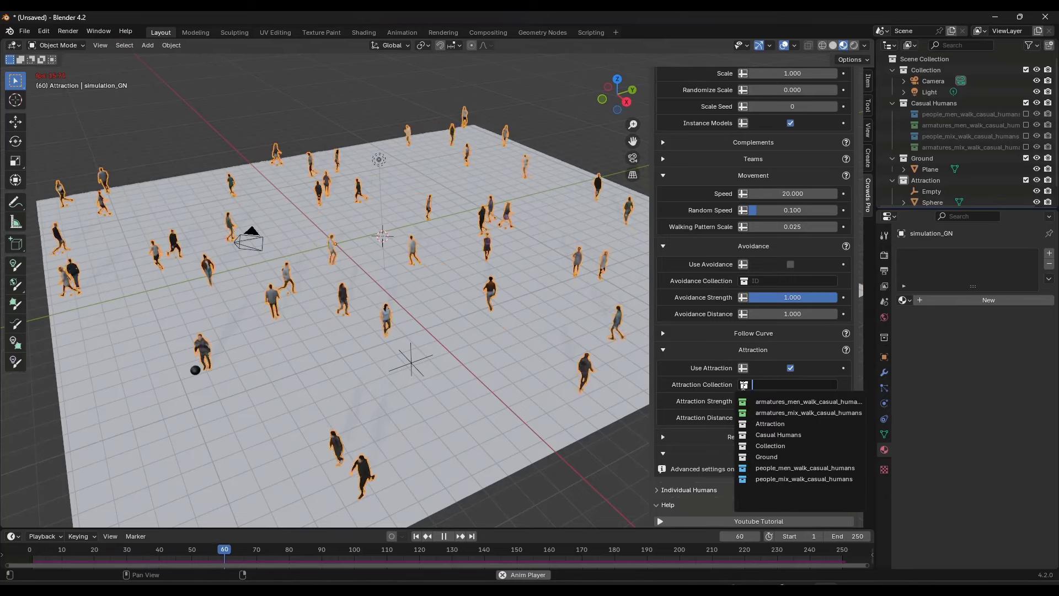
click(770, 423)
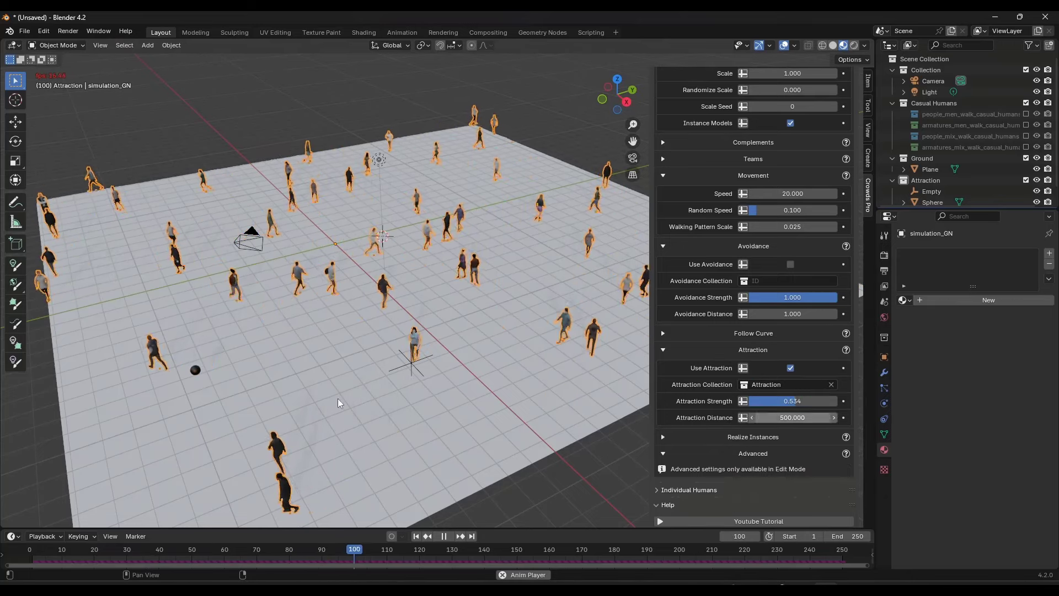
Set the simulation crowd's Attraction Strength to 0.843 and its Attraction Distance to about 501.45
click(196, 370)
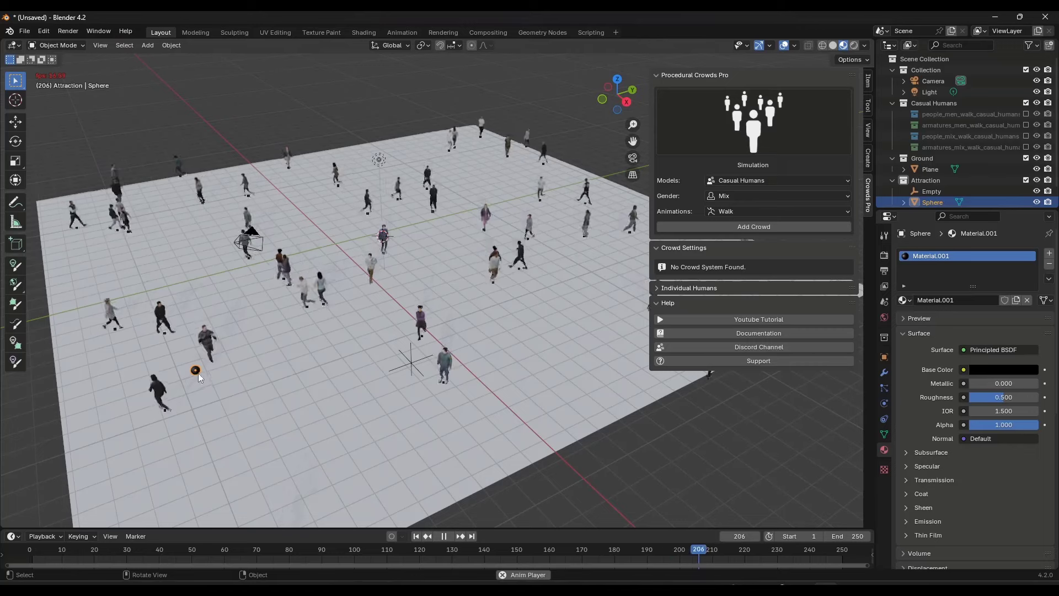
click(272, 270)
scroll(768, 415, down, 12)
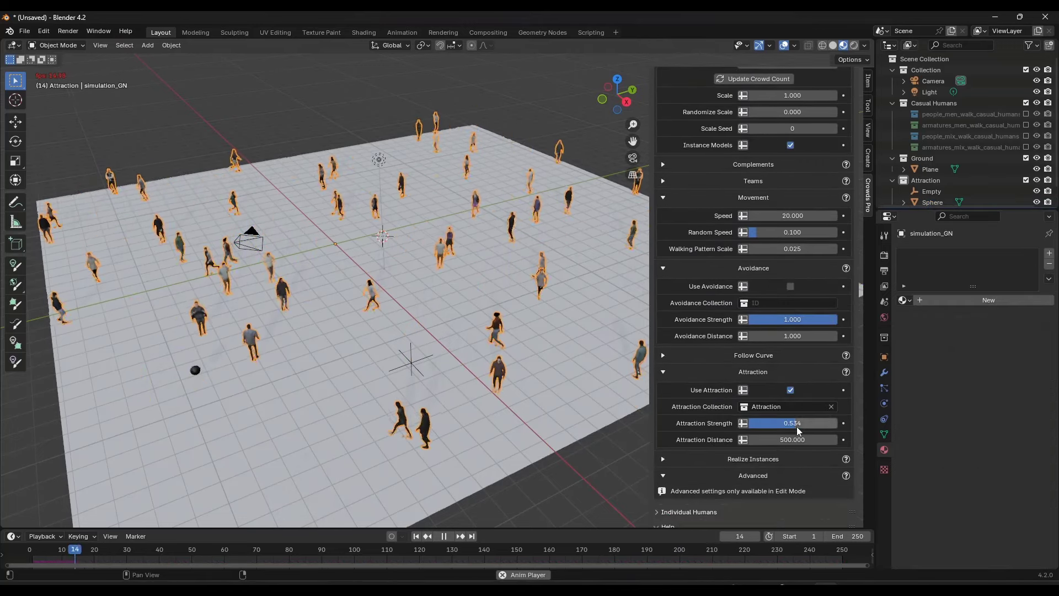
drag(798, 422, 780, 439)
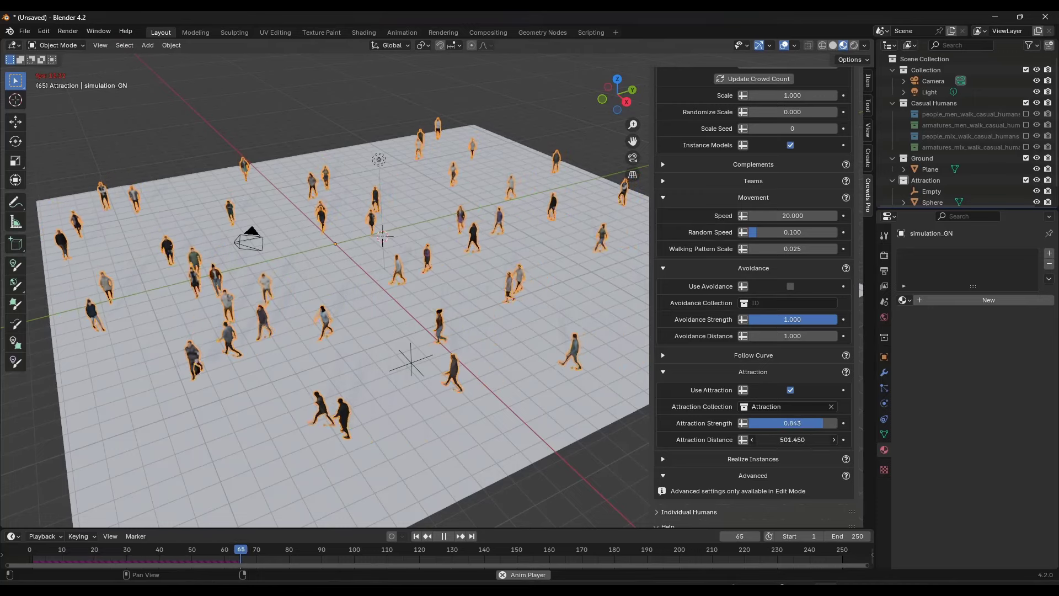
Move the attraction sphere horizontally across the ground to the other side of the X axis, keeping its height locked
click(199, 371)
key(g)
key(shift+z)
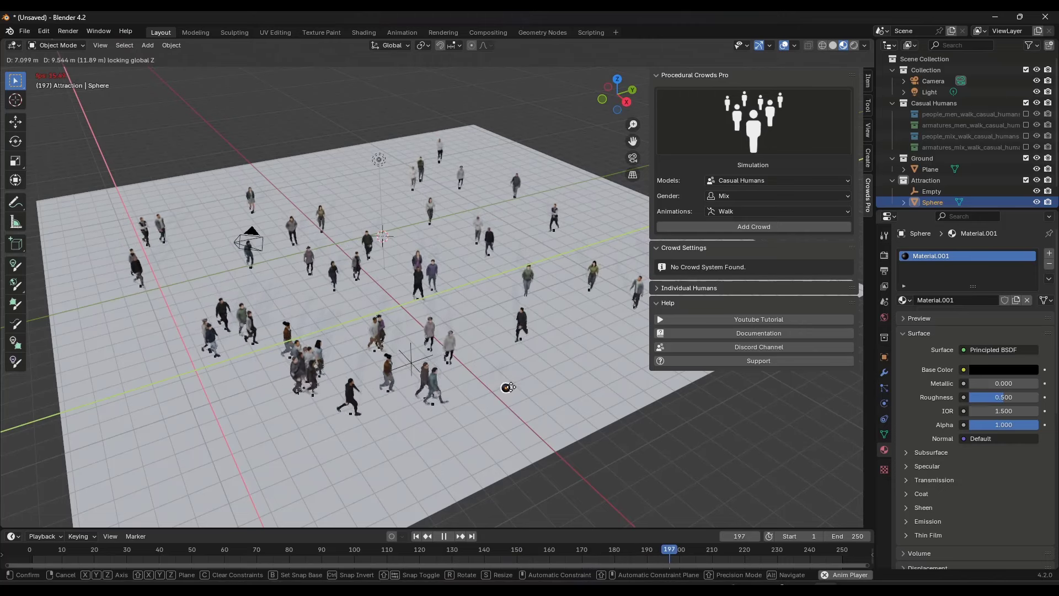
click(529, 309)
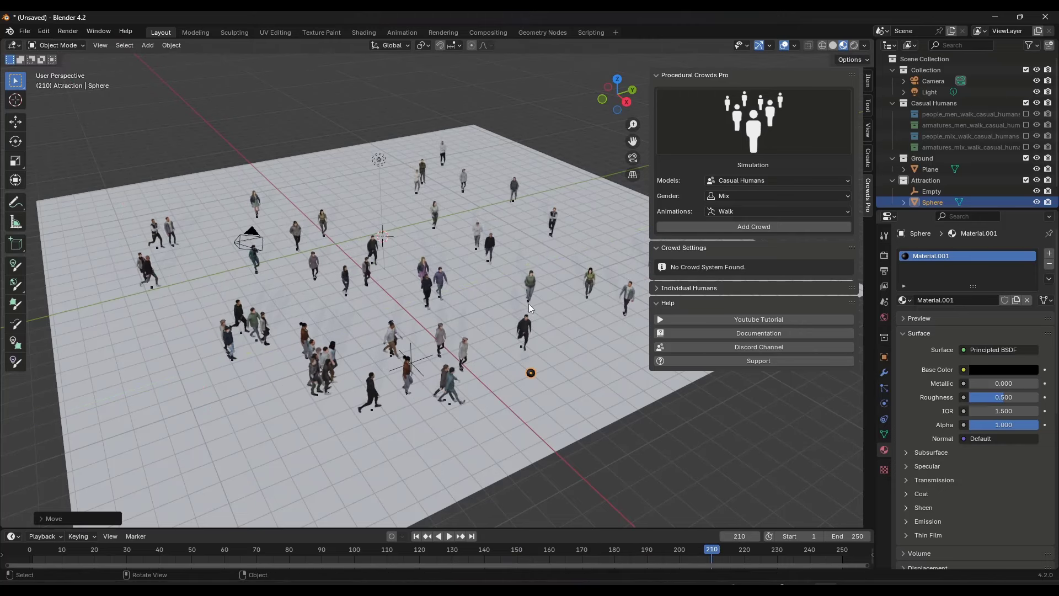
Display the viewport in Solid shading and move the attraction sphere horizontally toward the ground's centre during playback
click(833, 46)
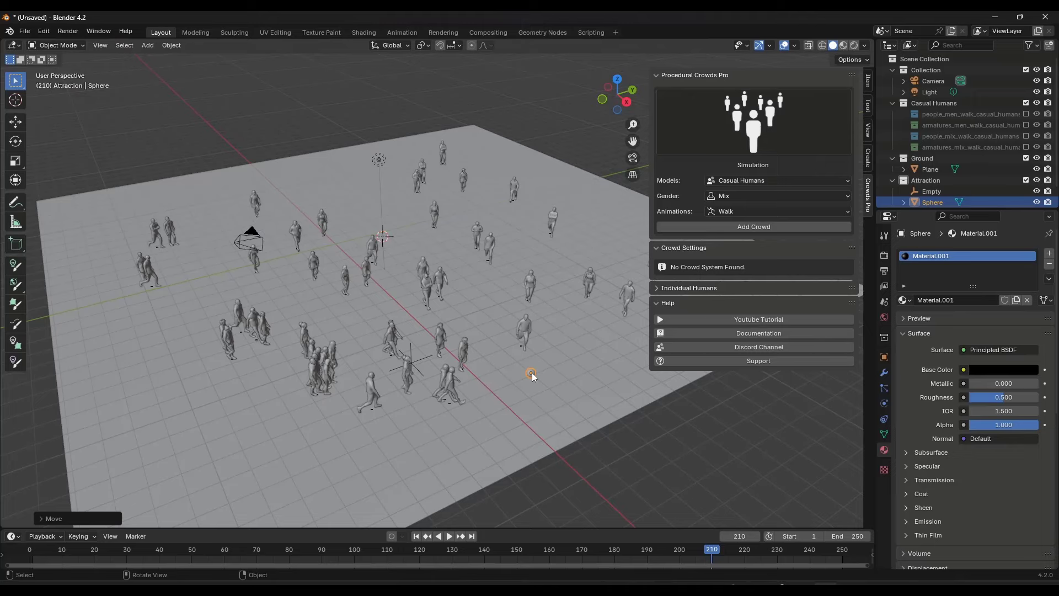
key(space)
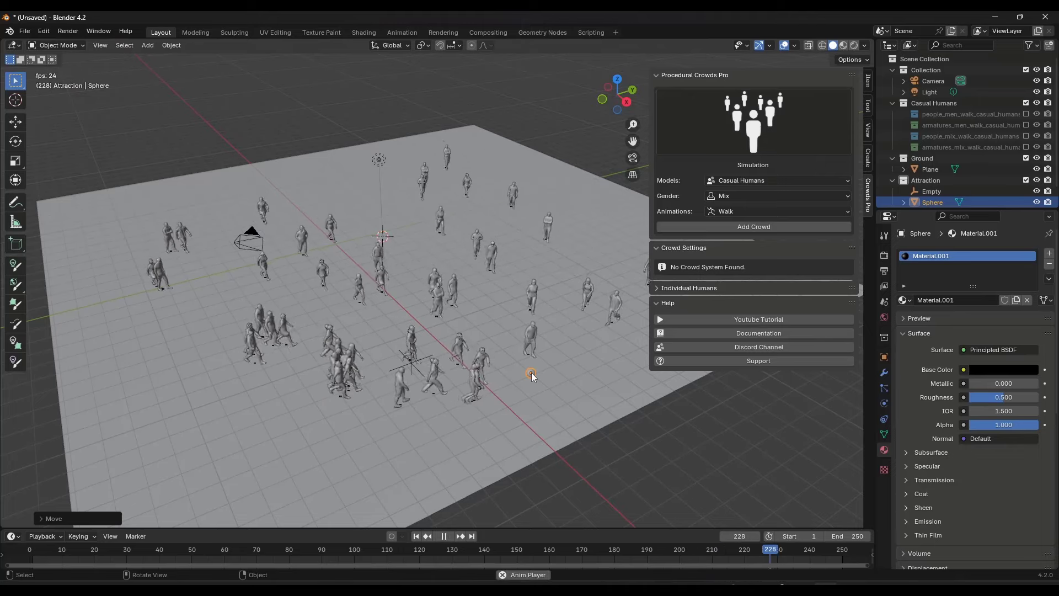
key(g)
key(shift+z)
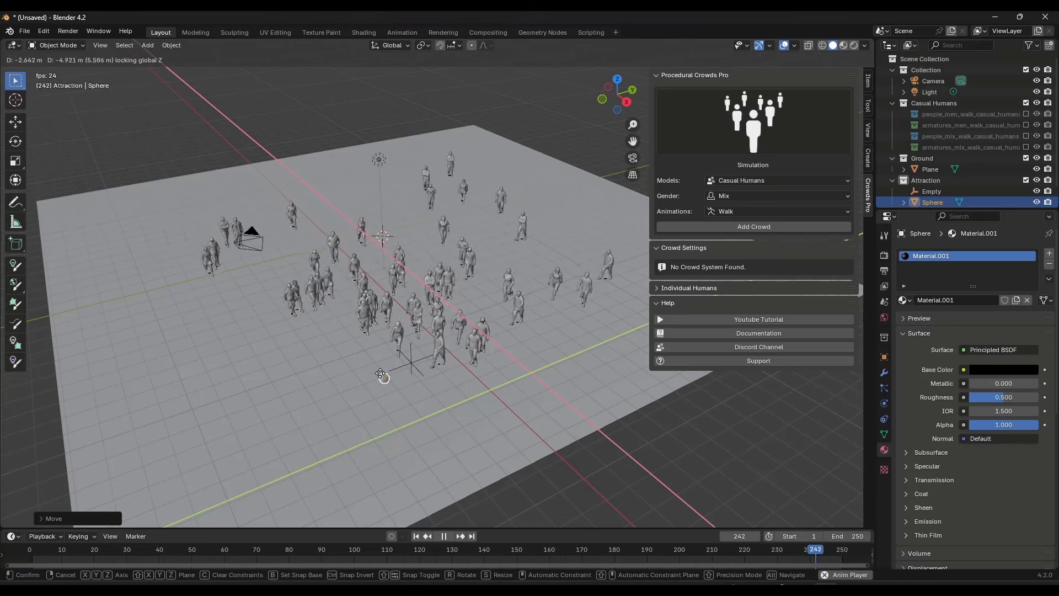
click(400, 285)
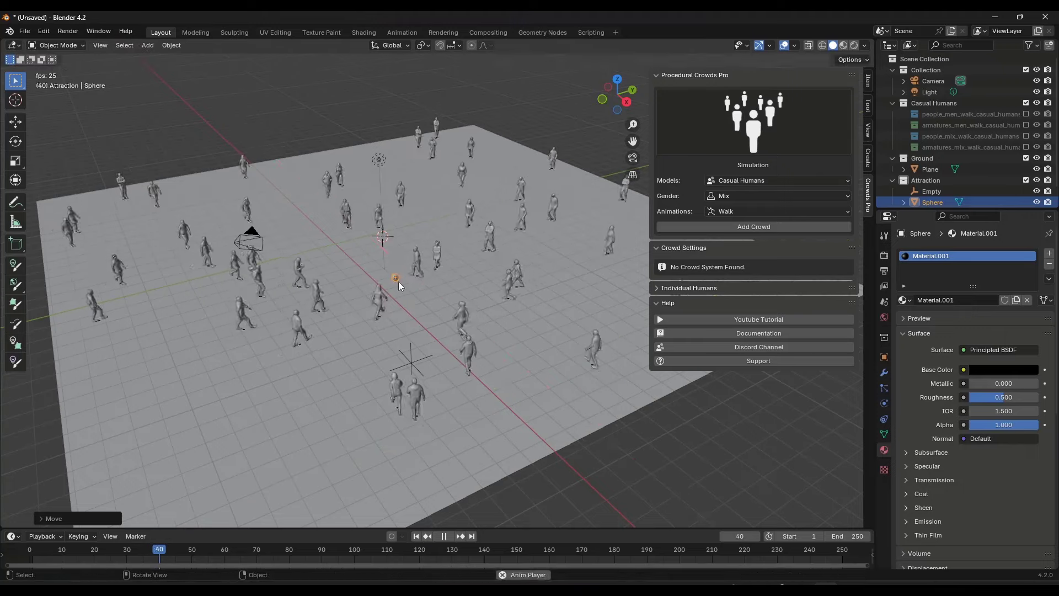